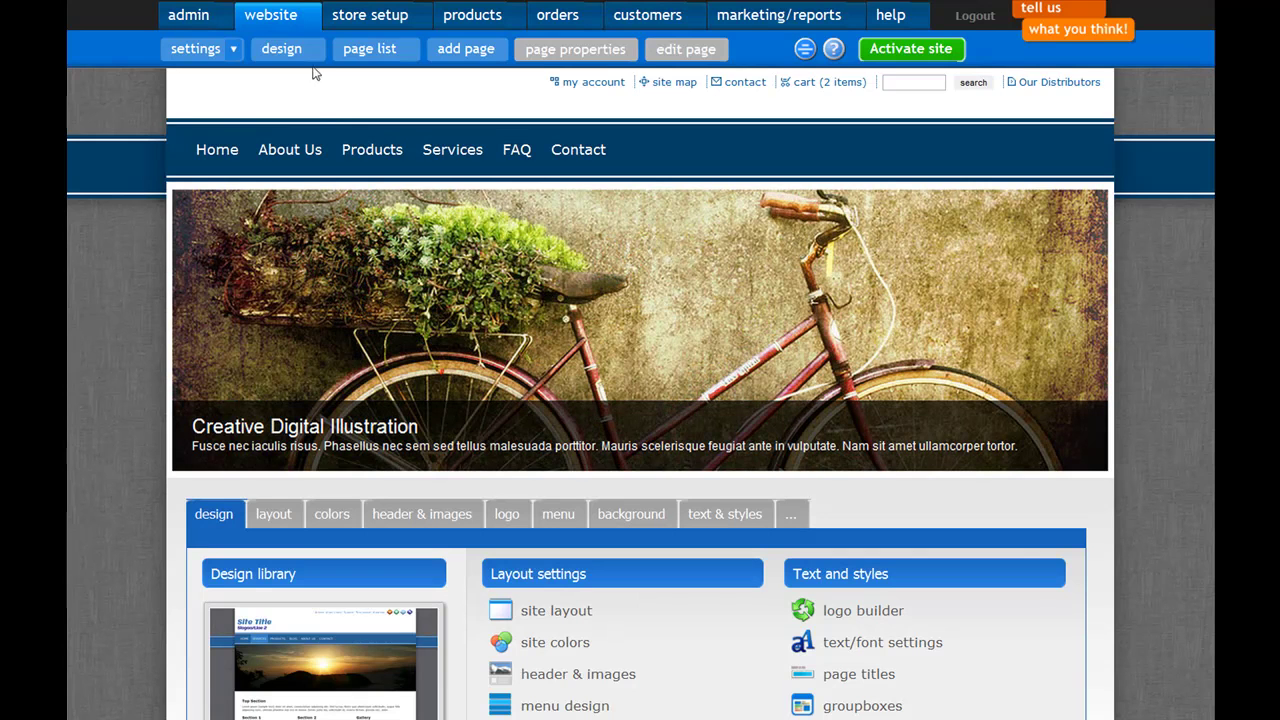
- Review which elements the Design library and Site layout options each update, and close the comparison
{"action": "mouse_move", "coordinate": [613, 163]}
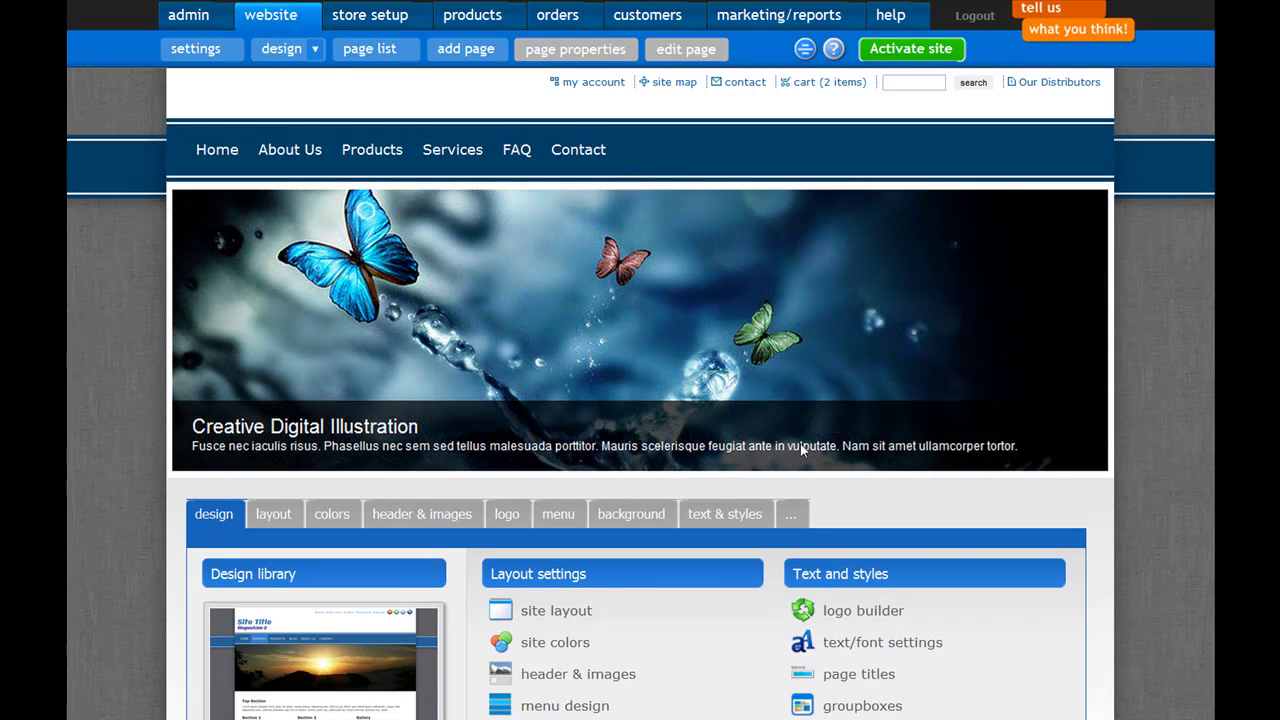
{"action": "scroll", "coordinate": [890, 502], "scroll_direction": "down", "scroll_amount": 3}
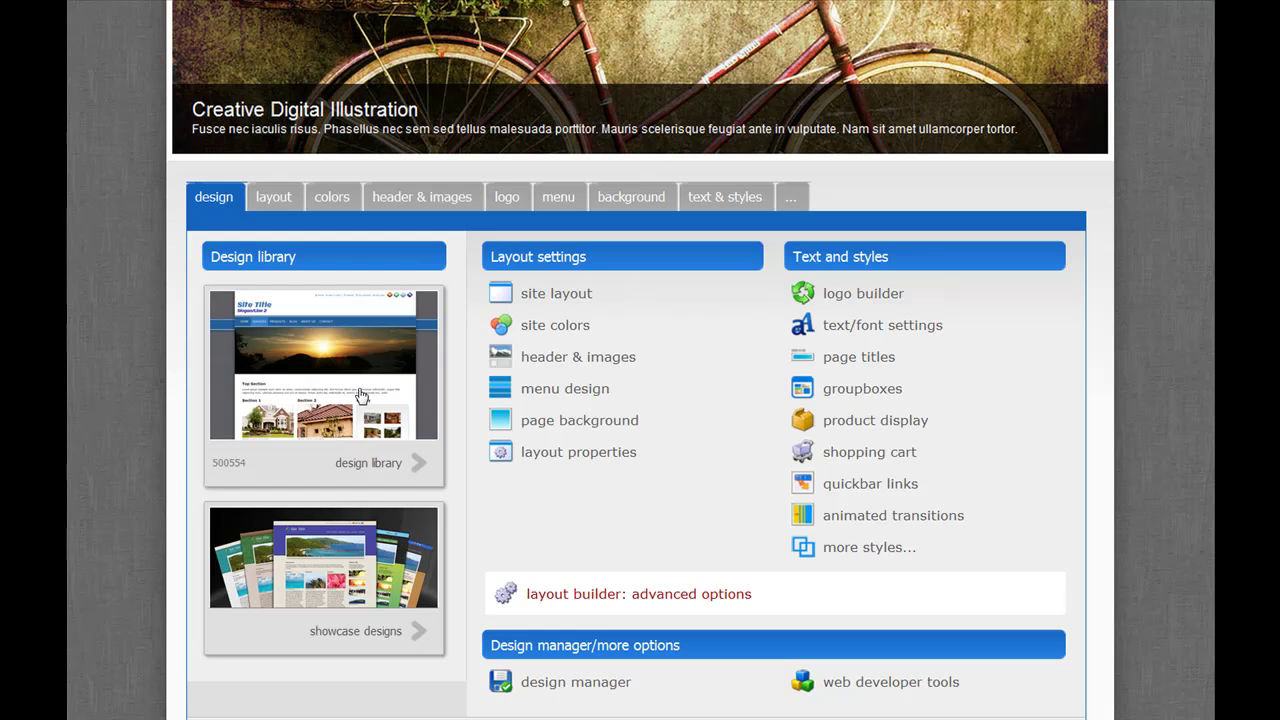
{"action": "left_click", "coordinate": [421, 464]}
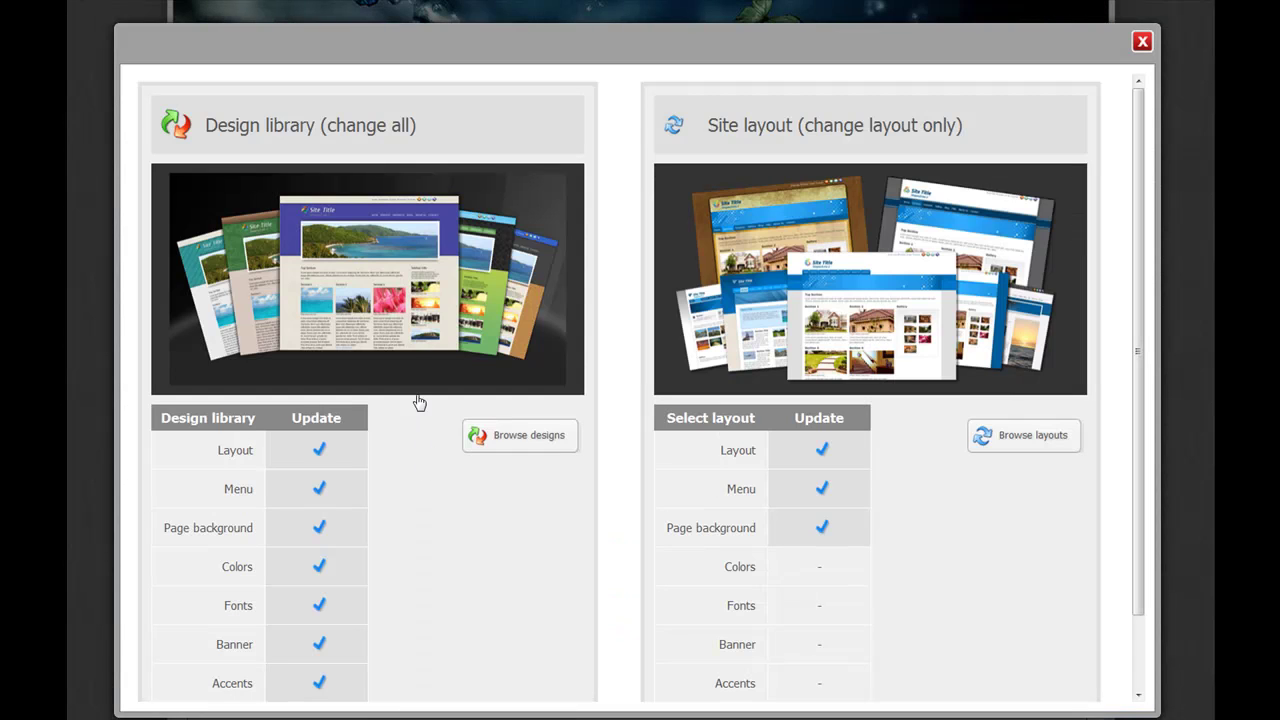
{"action": "scroll", "coordinate": [590, 296], "scroll_direction": "down", "scroll_amount": 2}
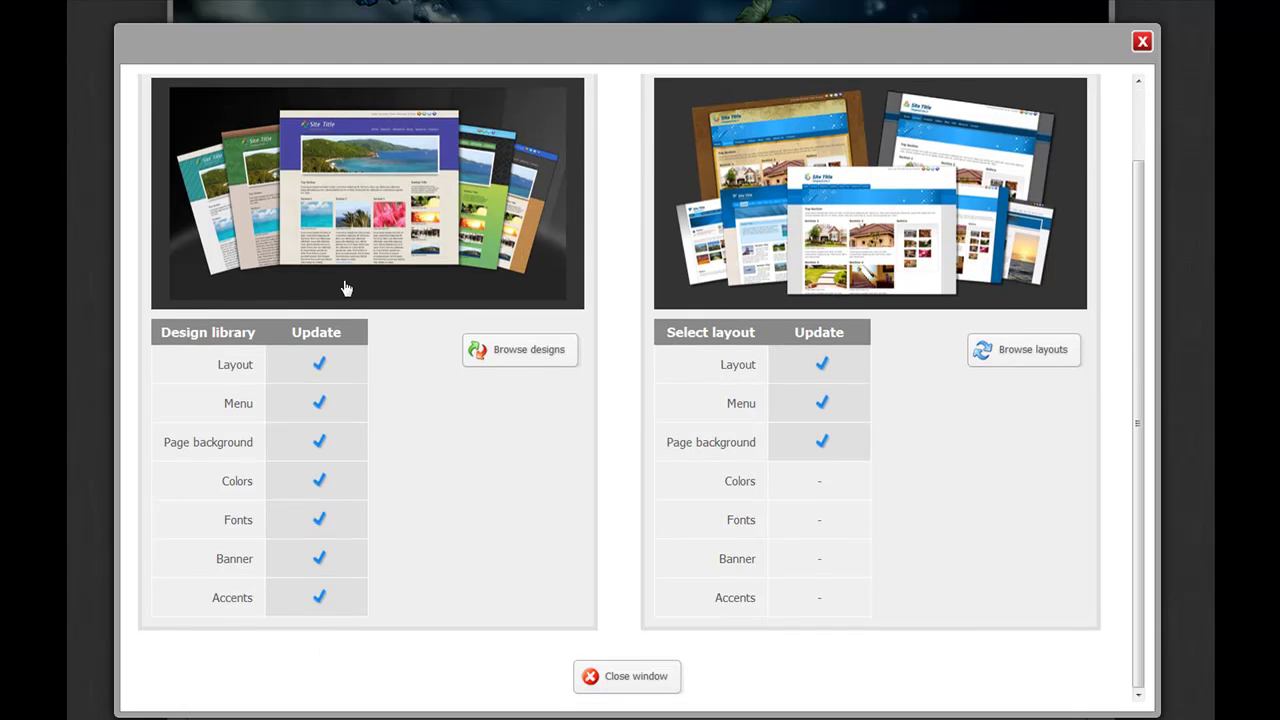
{"action": "scroll", "coordinate": [447, 273], "scroll_direction": "up", "scroll_amount": 2}
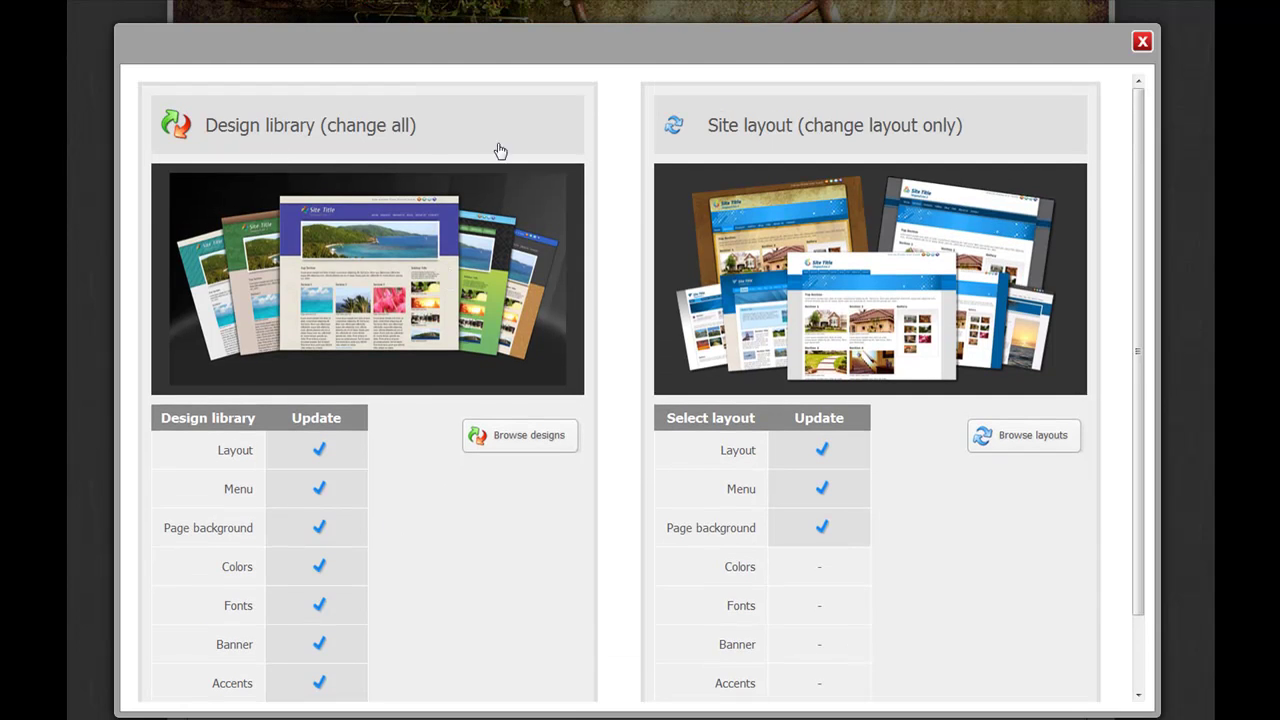
{"action": "left_click", "coordinate": [1142, 44]}
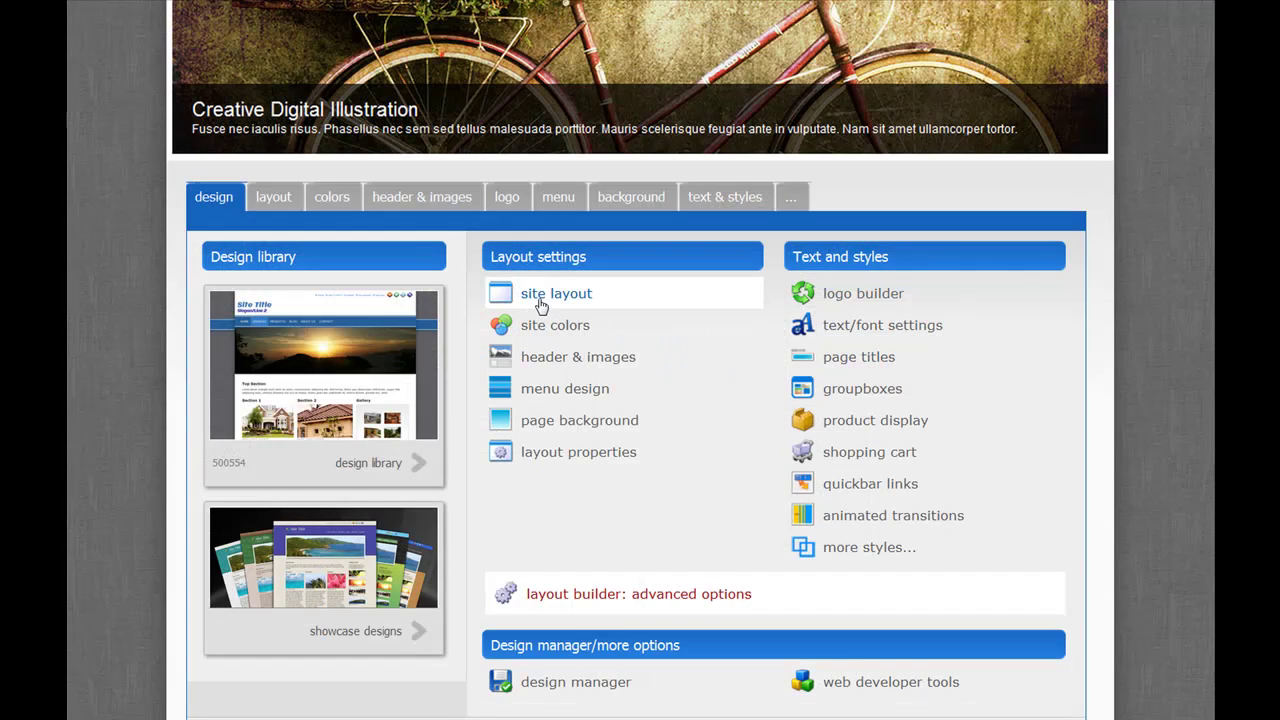
- Browse the new site layouts, preview the one with the pool photo and green menu highlight, and apply it as the site layout
{"action": "left_click", "coordinate": [556, 298]}
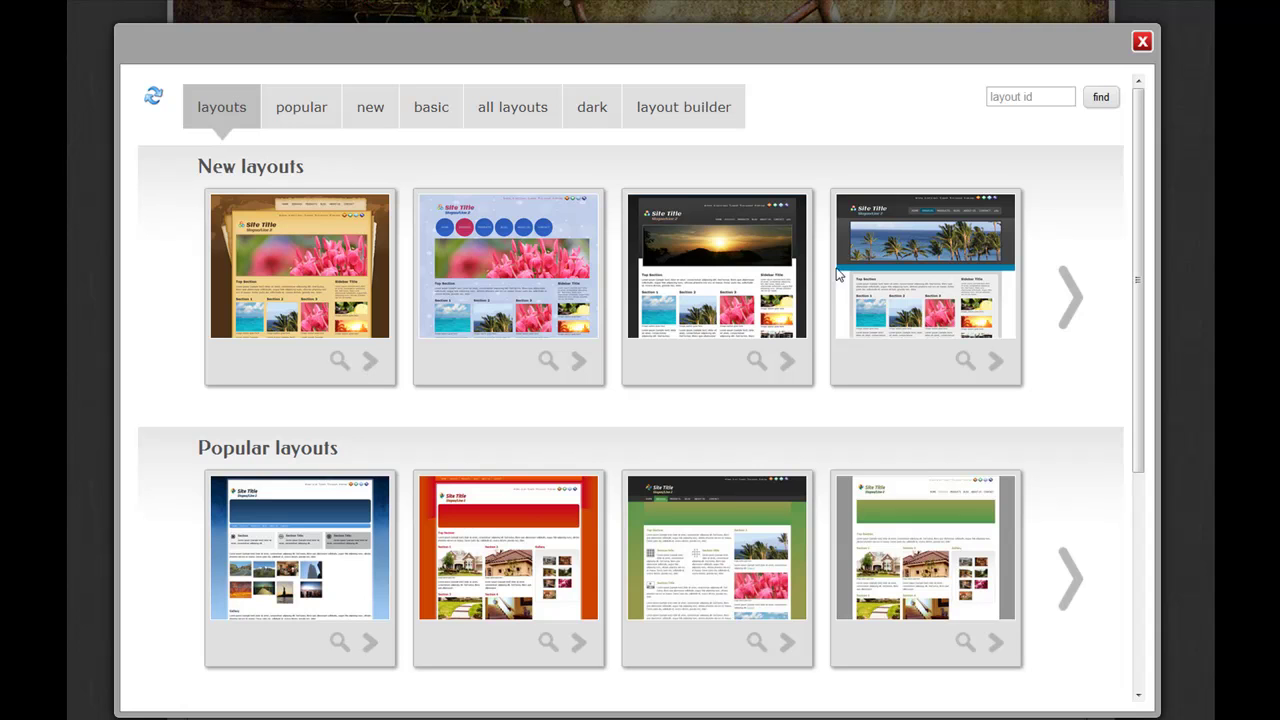
{"action": "left_click", "coordinate": [1073, 298]}
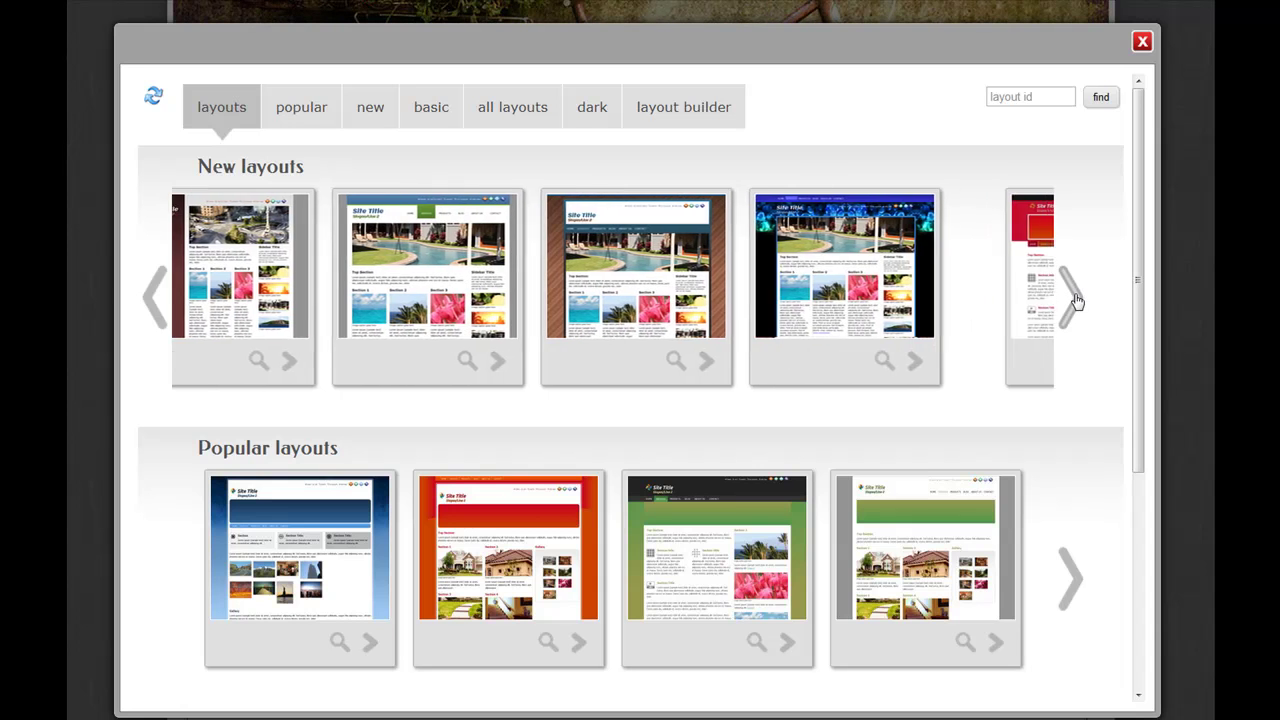
{"action": "left_click", "coordinate": [1073, 298]}
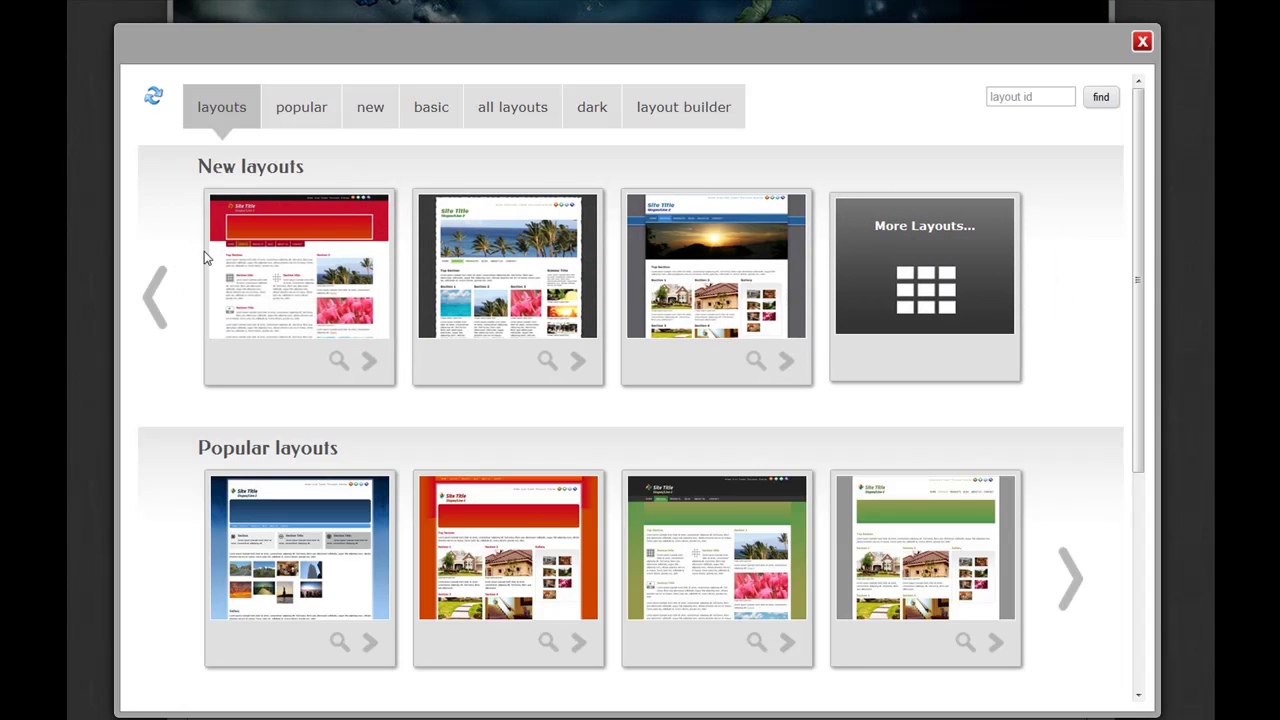
{"action": "left_click", "coordinate": [152, 300]}
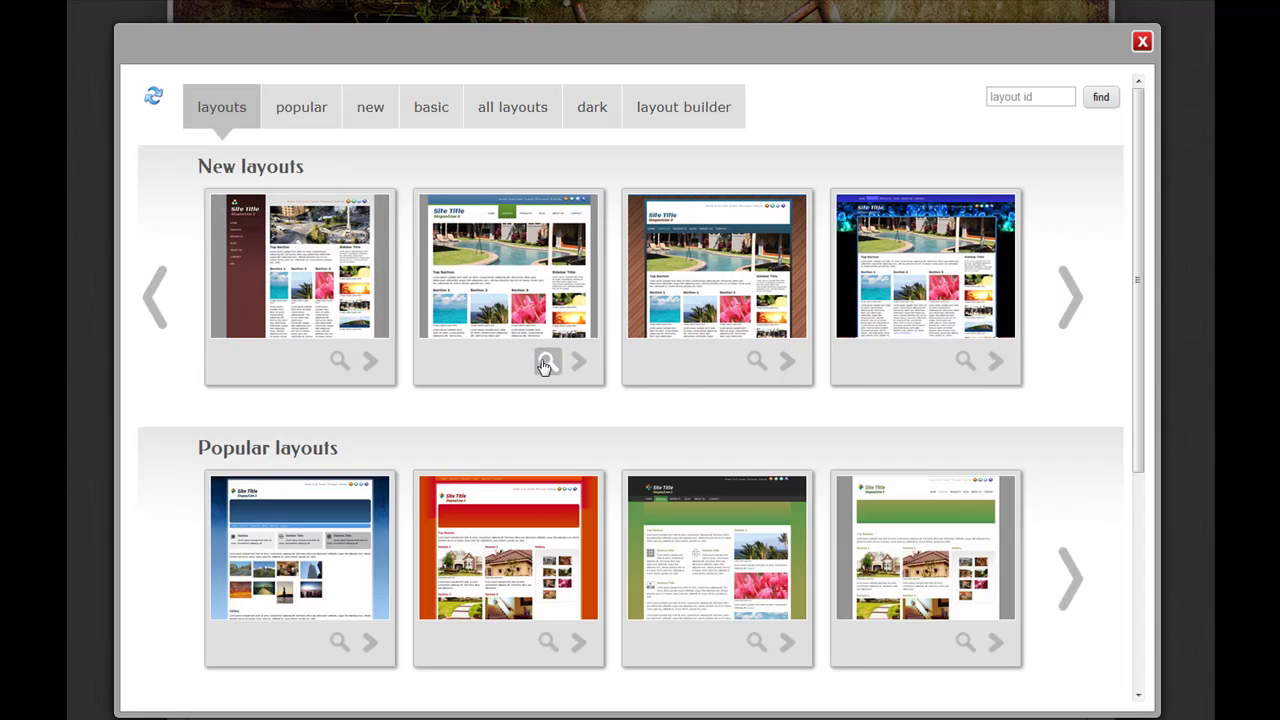
{"action": "left_click", "coordinate": [545, 364]}
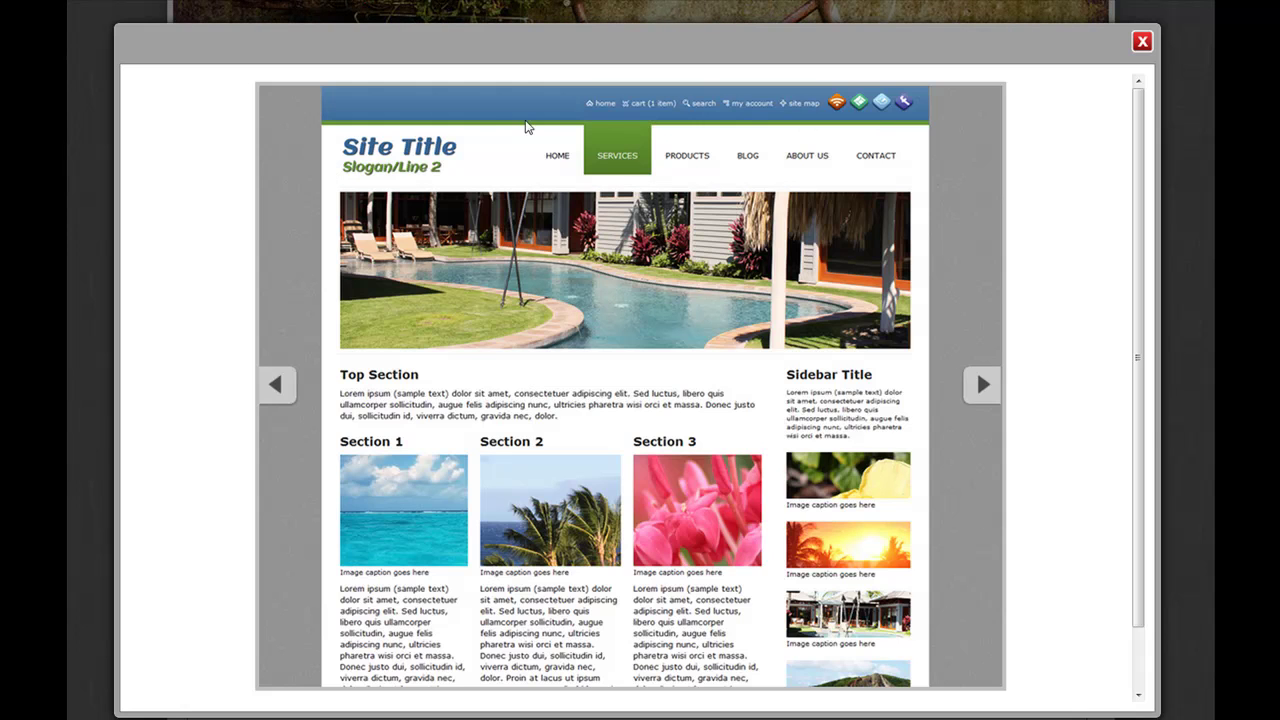
{"action": "scroll", "coordinate": [703, 250], "scroll_direction": "down", "scroll_amount": 1}
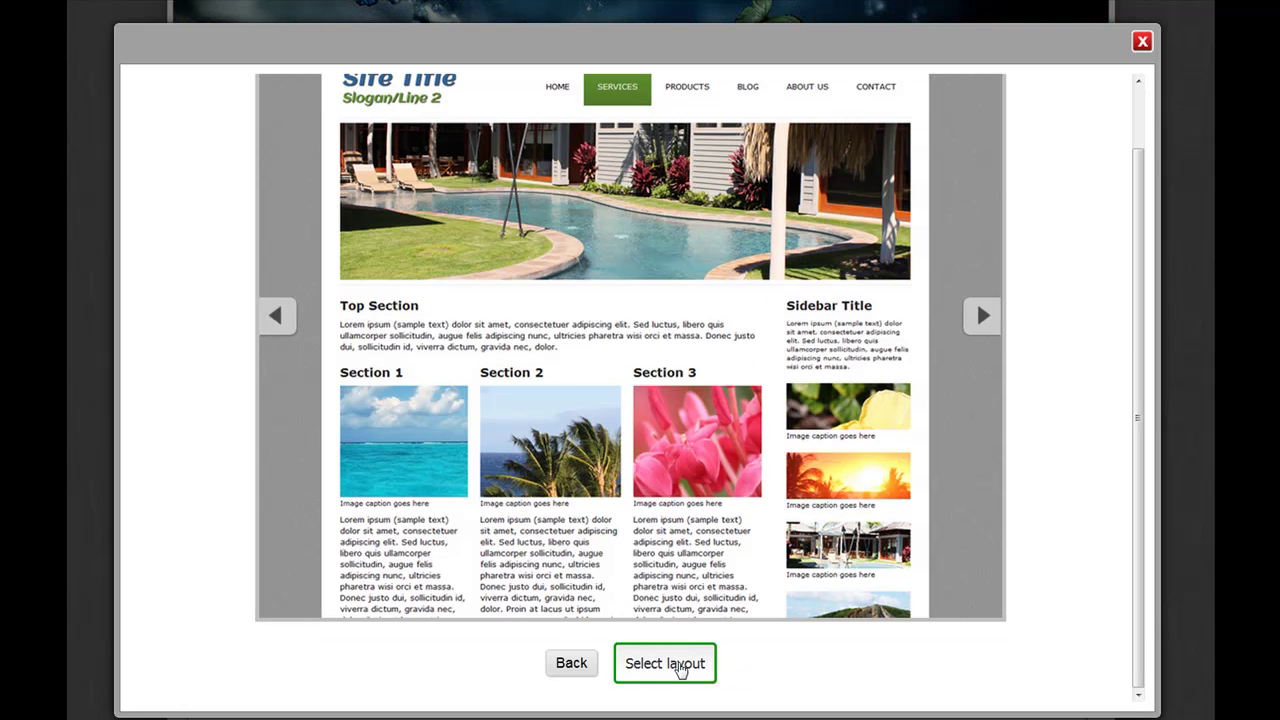
{"action": "left_click", "coordinate": [678, 668]}
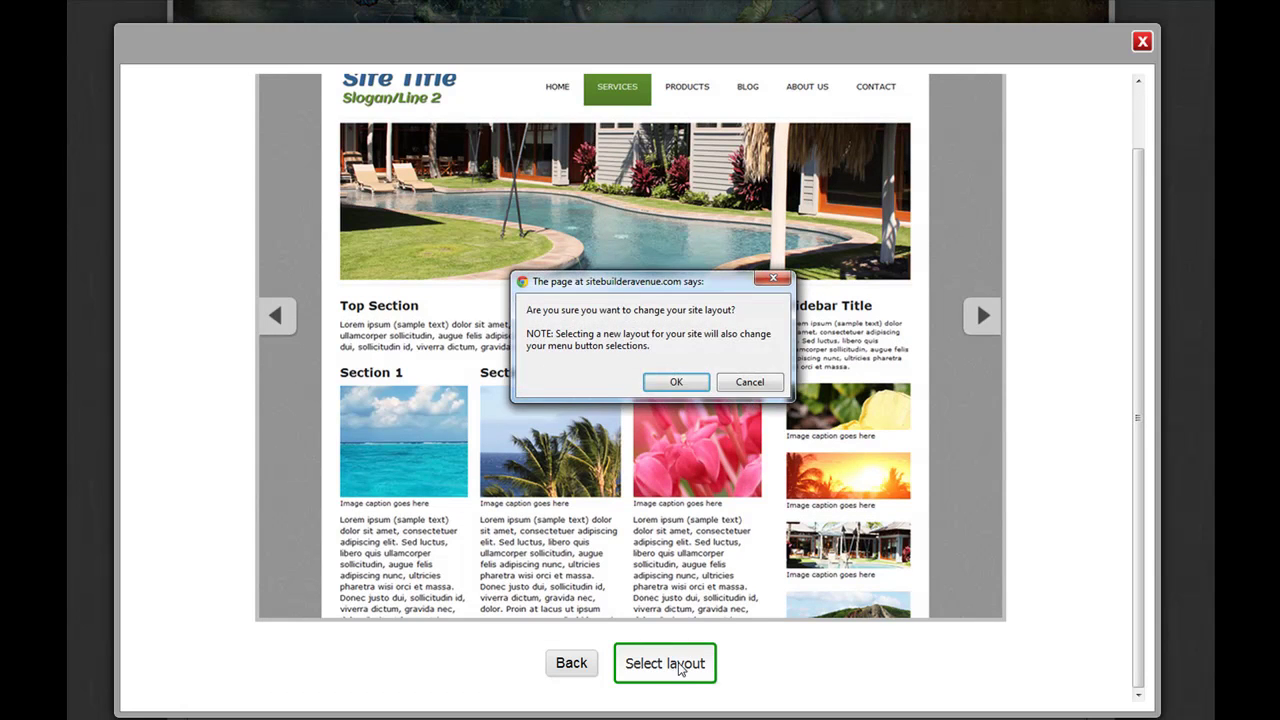
{"action": "left_click", "coordinate": [672, 384]}
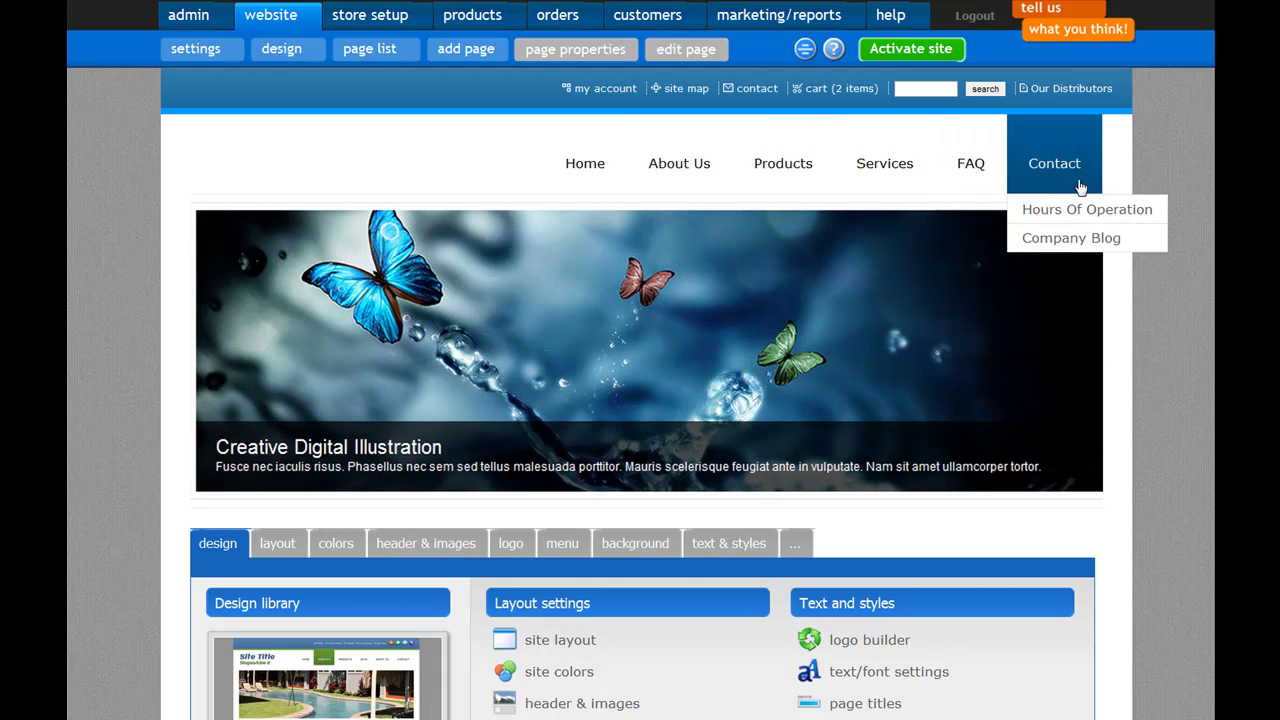
- Look through the popular, new and basic categories of site layouts, and close the layout gallery
{"action": "scroll", "coordinate": [890, 316], "scroll_direction": "down", "scroll_amount": 1}
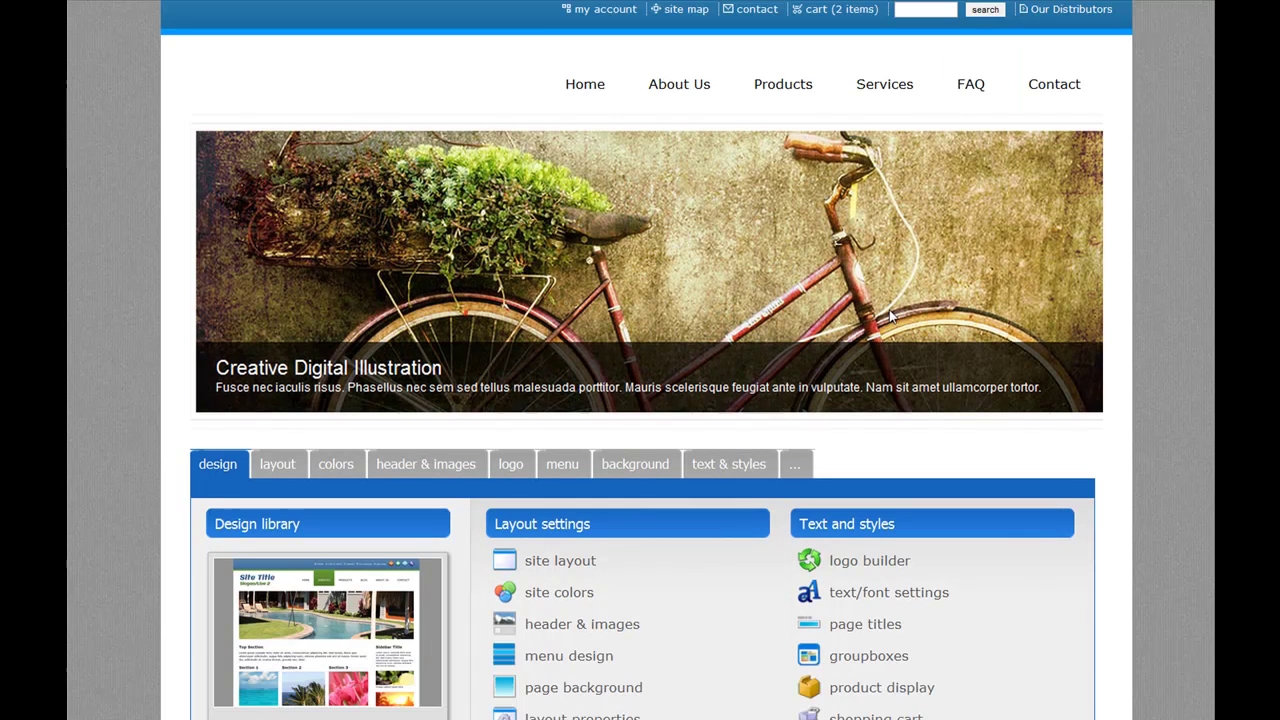
{"action": "scroll", "coordinate": [889, 316], "scroll_direction": "down", "scroll_amount": 1}
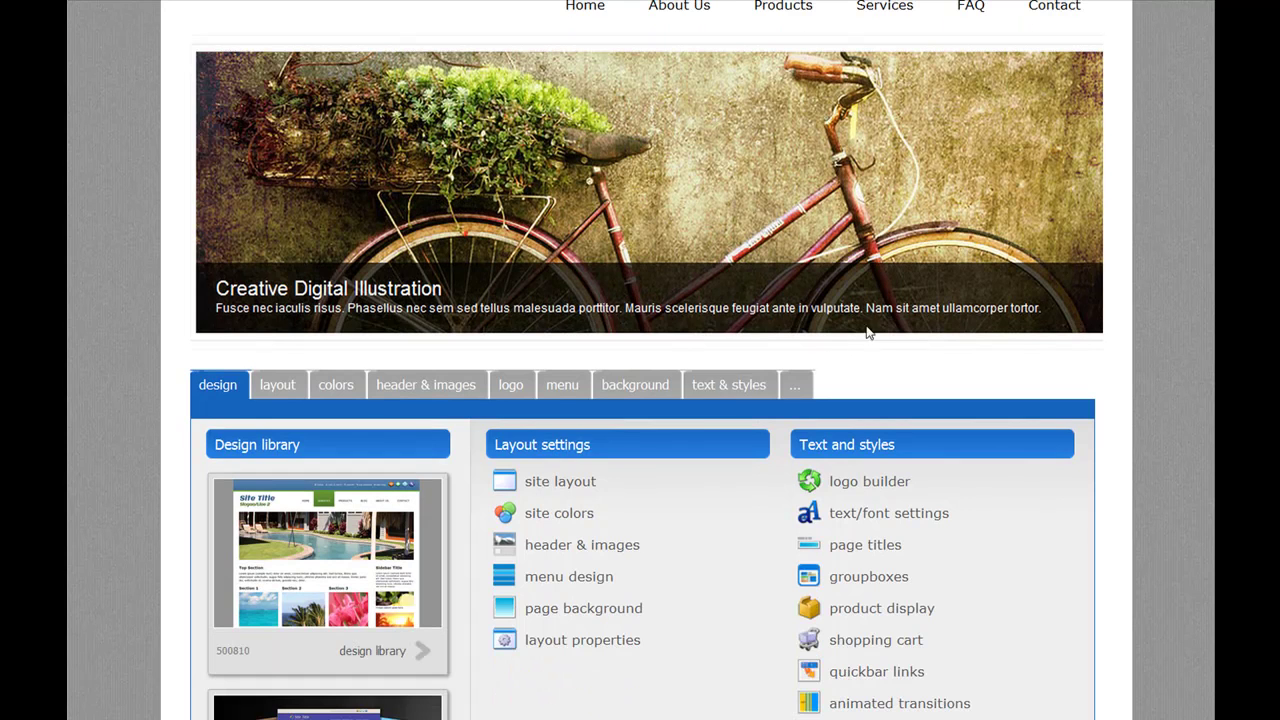
{"action": "left_click", "coordinate": [576, 487]}
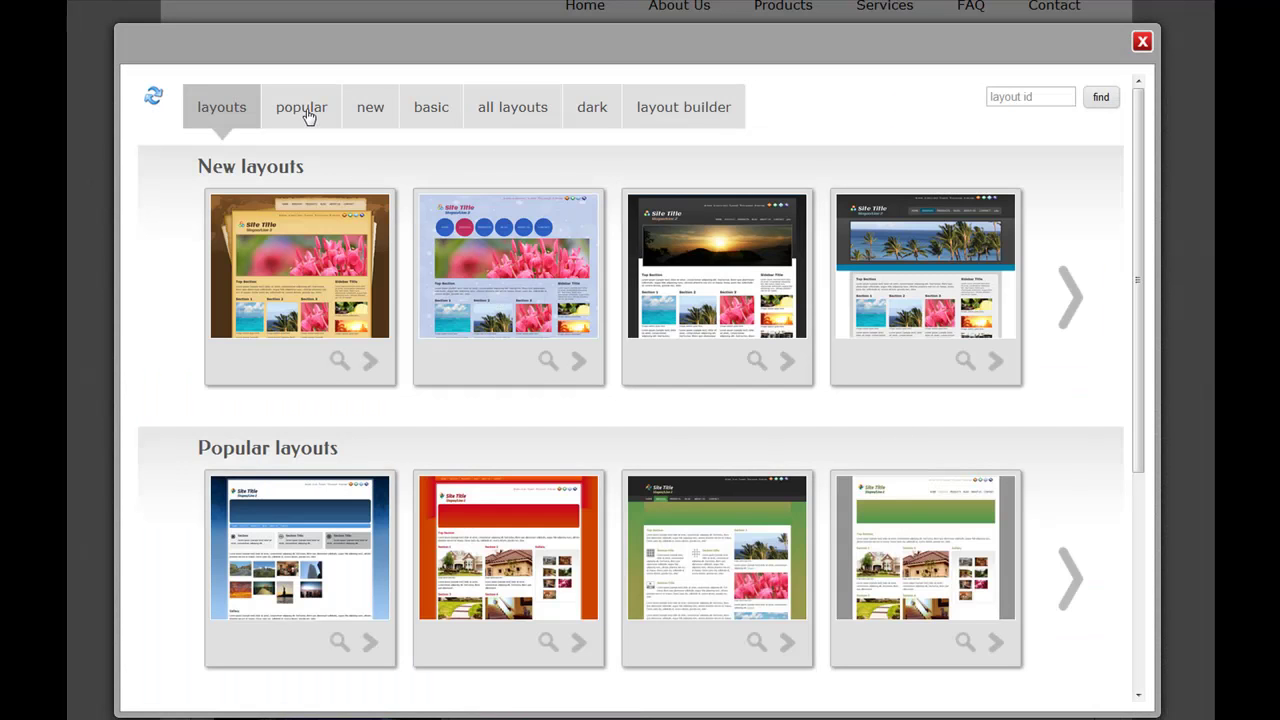
{"action": "left_click", "coordinate": [305, 116]}
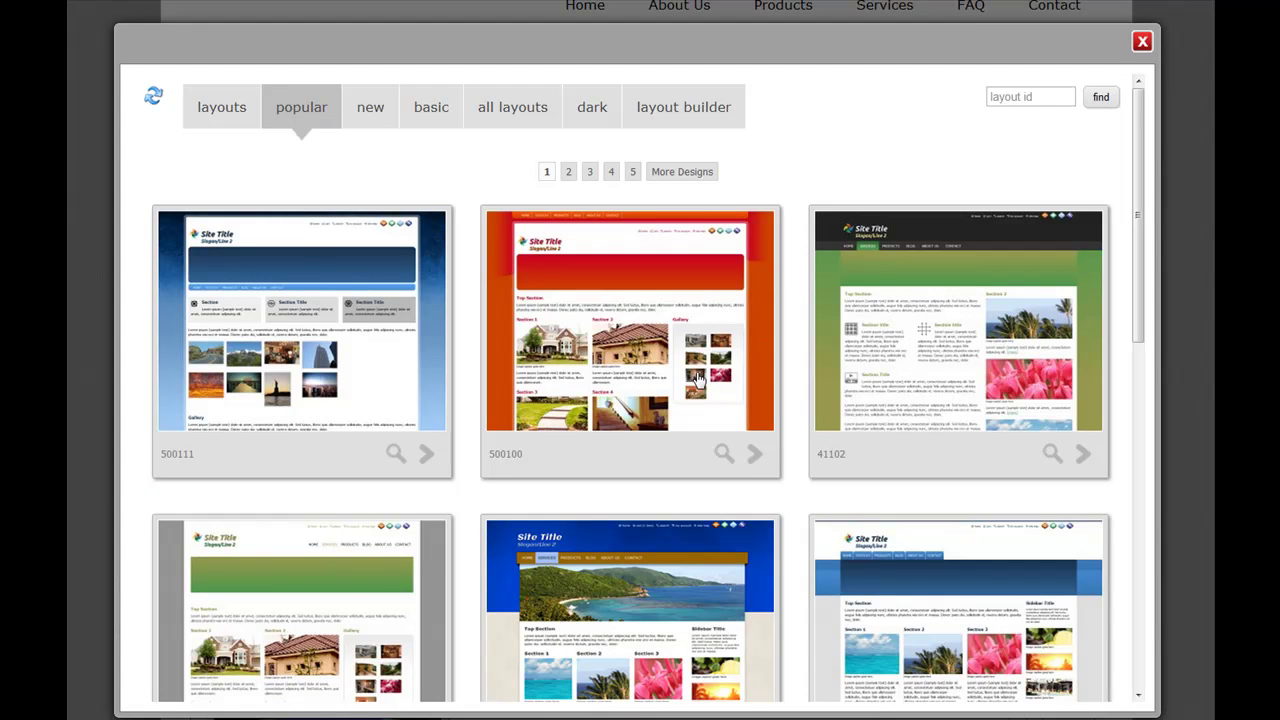
{"action": "scroll", "coordinate": [644, 357], "scroll_direction": "down", "scroll_amount": 1}
{"action": "scroll", "coordinate": [572, 234], "scroll_direction": "up", "scroll_amount": 1}
{"action": "left_click", "coordinate": [374, 116]}
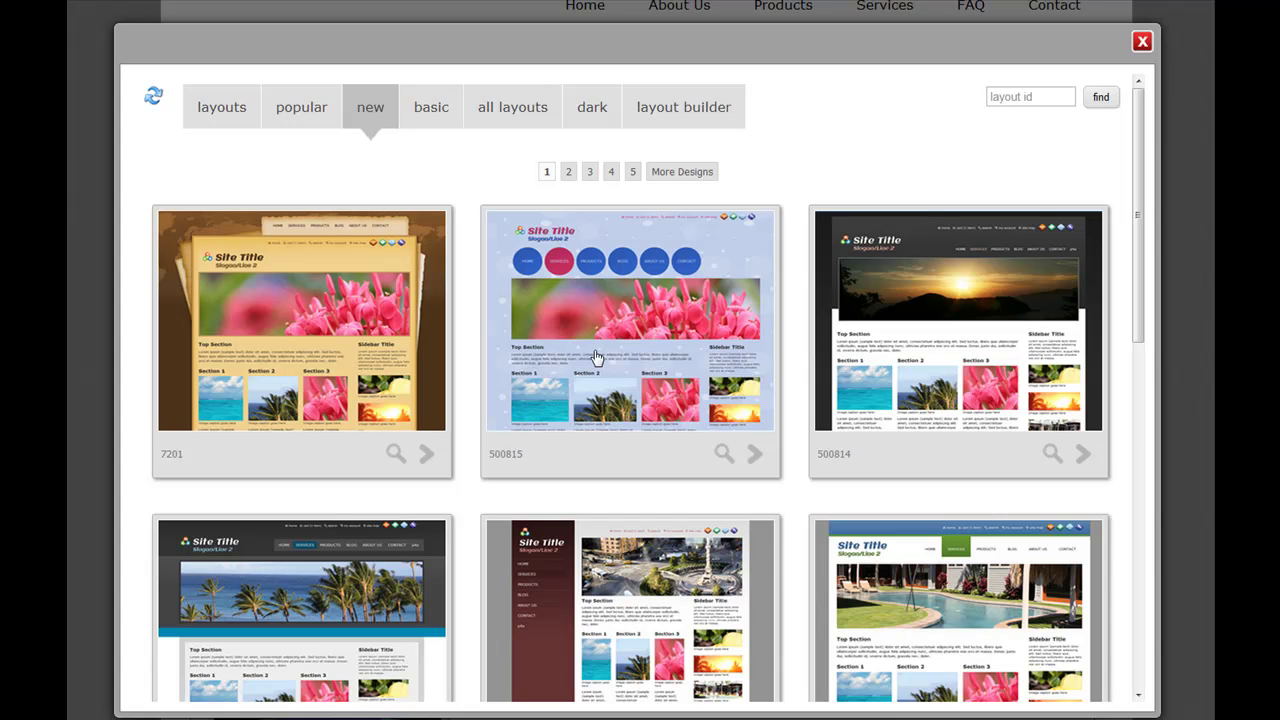
{"action": "left_click", "coordinate": [424, 109]}
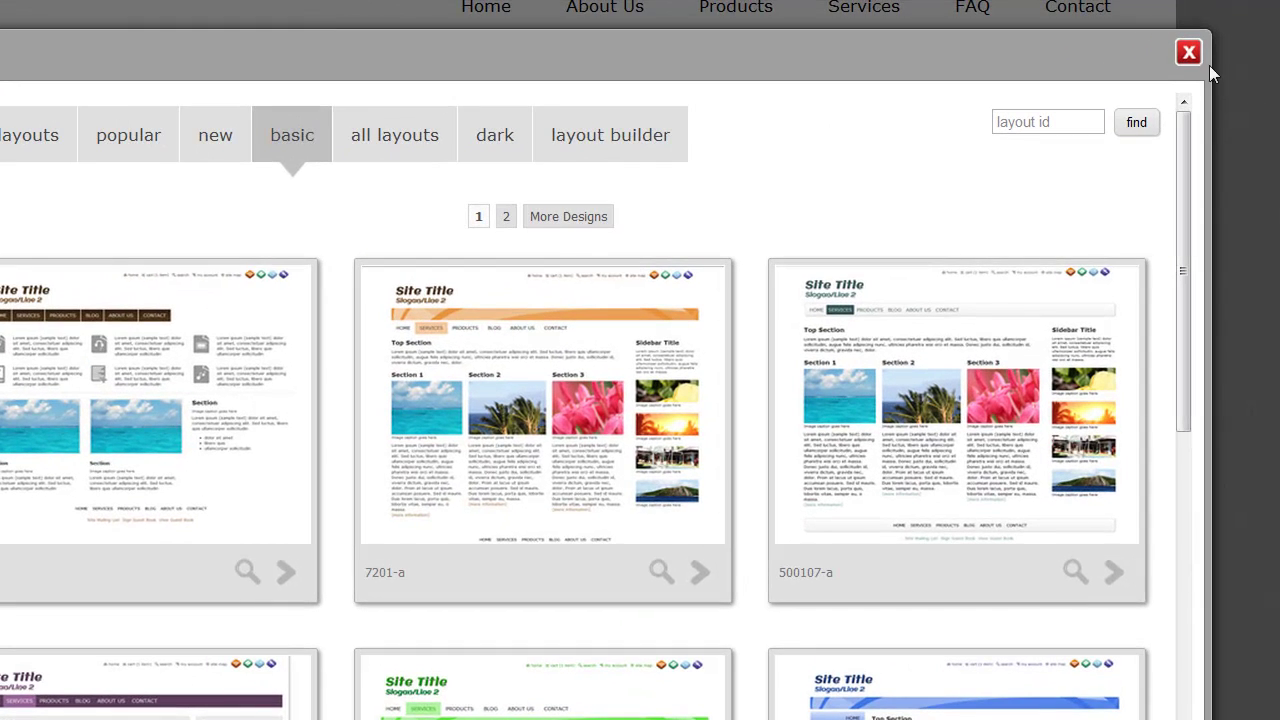
{"action": "left_click", "coordinate": [1188, 53]}
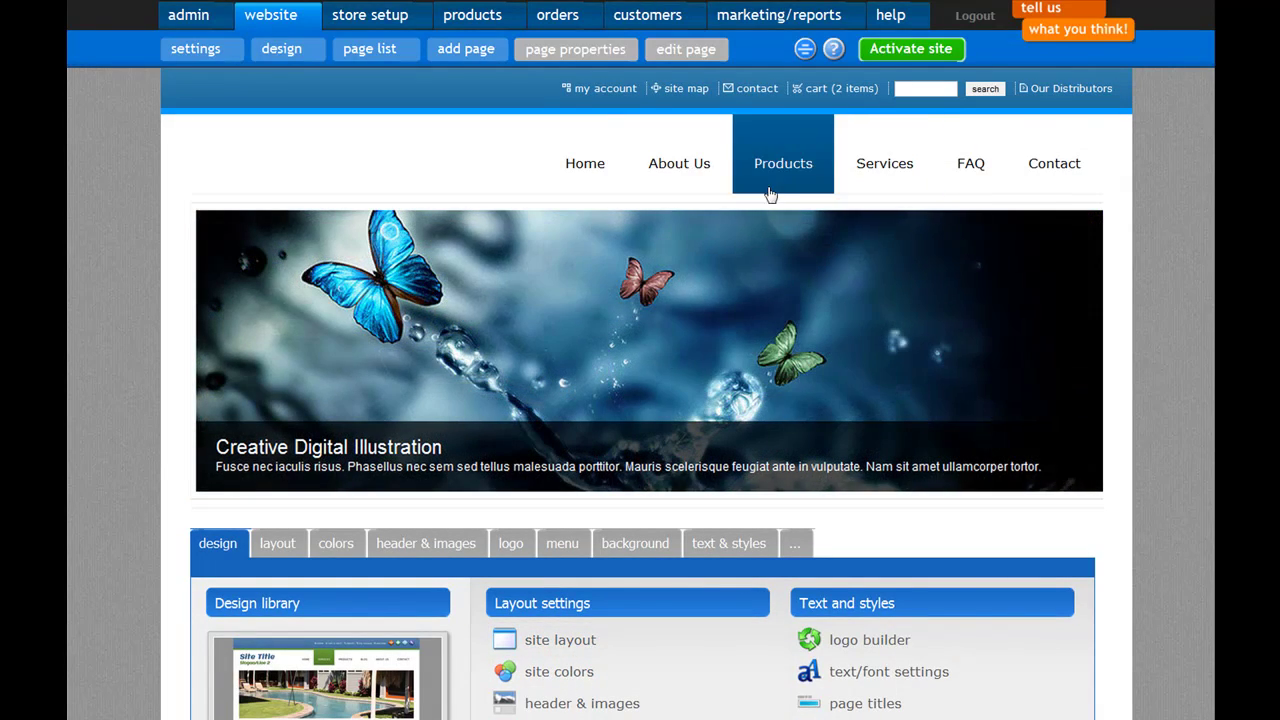
- Open the site colors for advanced color customization
{"action": "scroll", "coordinate": [665, 535], "scroll_direction": "down", "scroll_amount": 3}
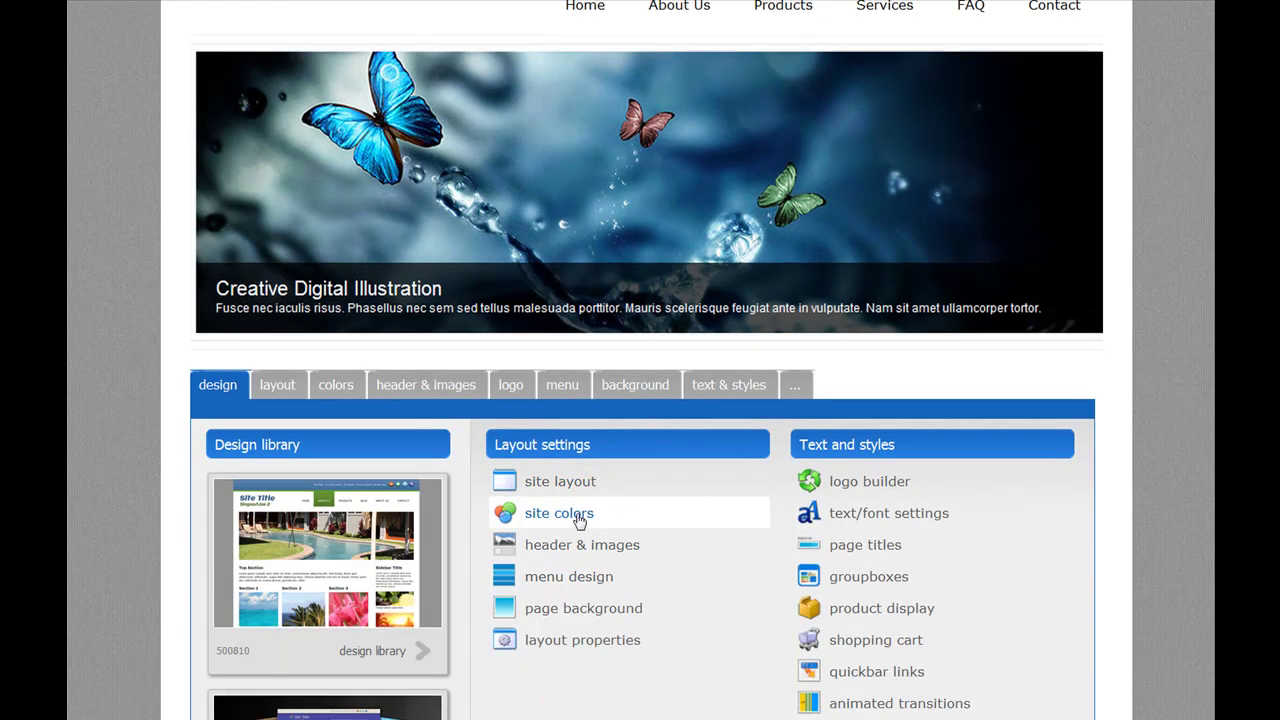
{"action": "left_click", "coordinate": [578, 515]}
{"action": "scroll", "coordinate": [590, 515], "scroll_direction": "down", "scroll_amount": 4}
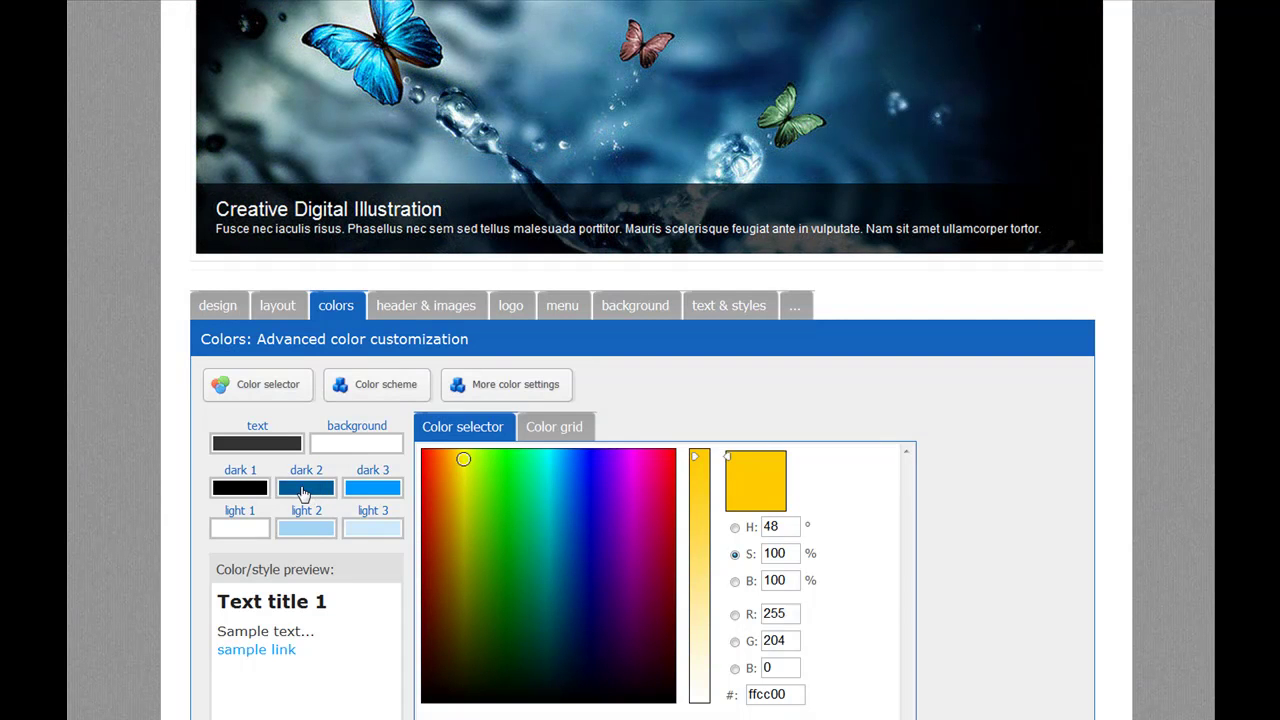
- Set the dark 2 site color to purple 6A00BC and apply the change
{"action": "left_click", "coordinate": [305, 493]}
{"action": "left_click_drag", "start_coordinate": [564, 552], "coordinate": [615, 517]}
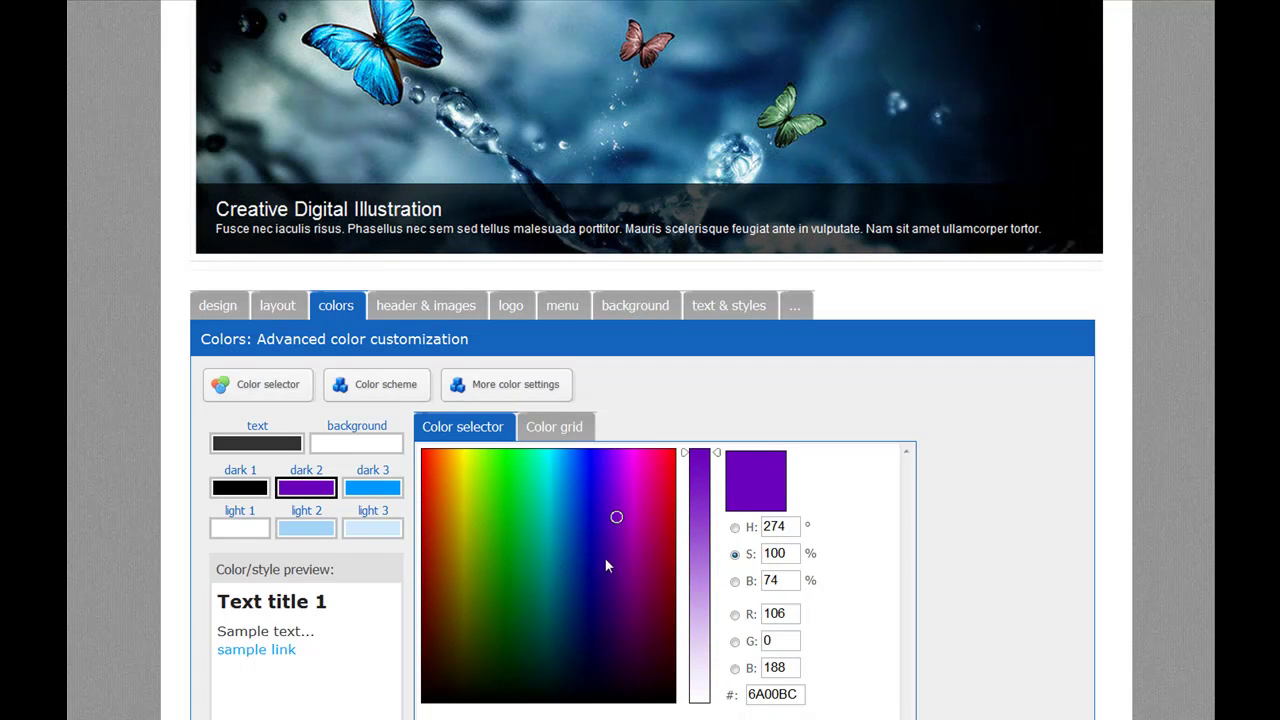
{"action": "scroll", "coordinate": [606, 563], "scroll_direction": "down", "scroll_amount": 3}
{"action": "left_click", "coordinate": [668, 642]}
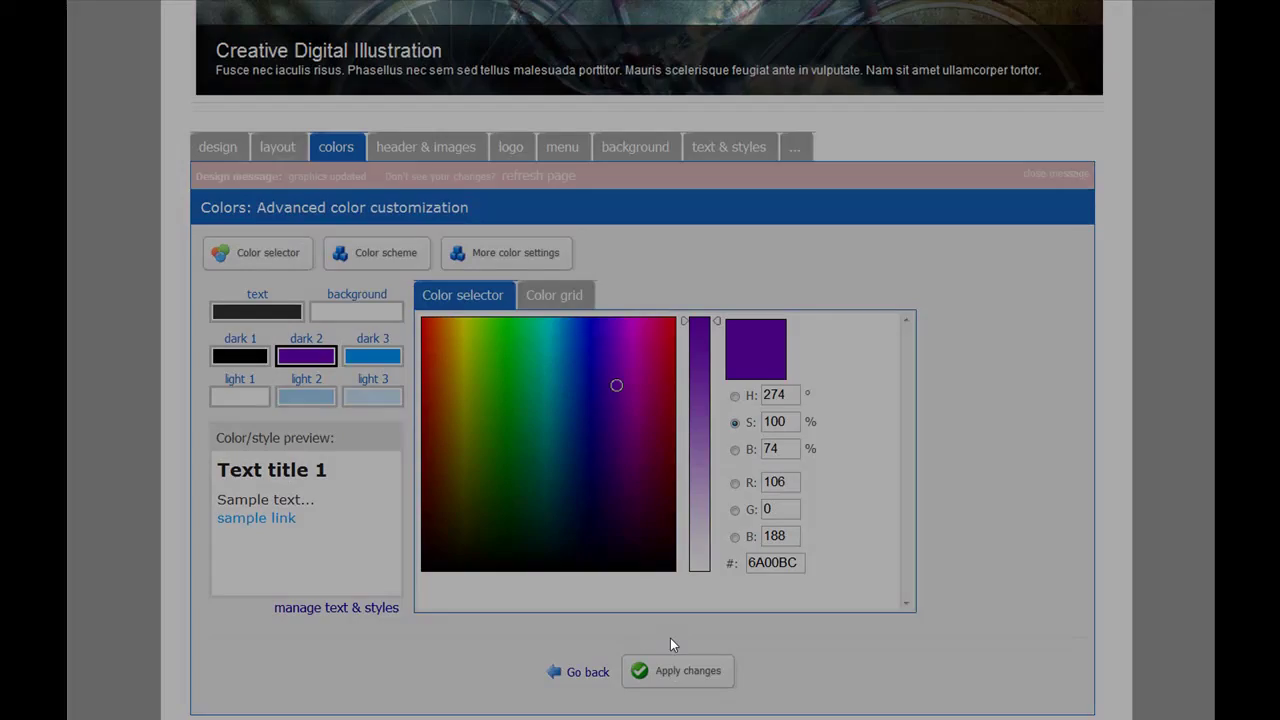
{"action": "scroll", "coordinate": [817, 531], "scroll_direction": "up", "scroll_amount": 5}
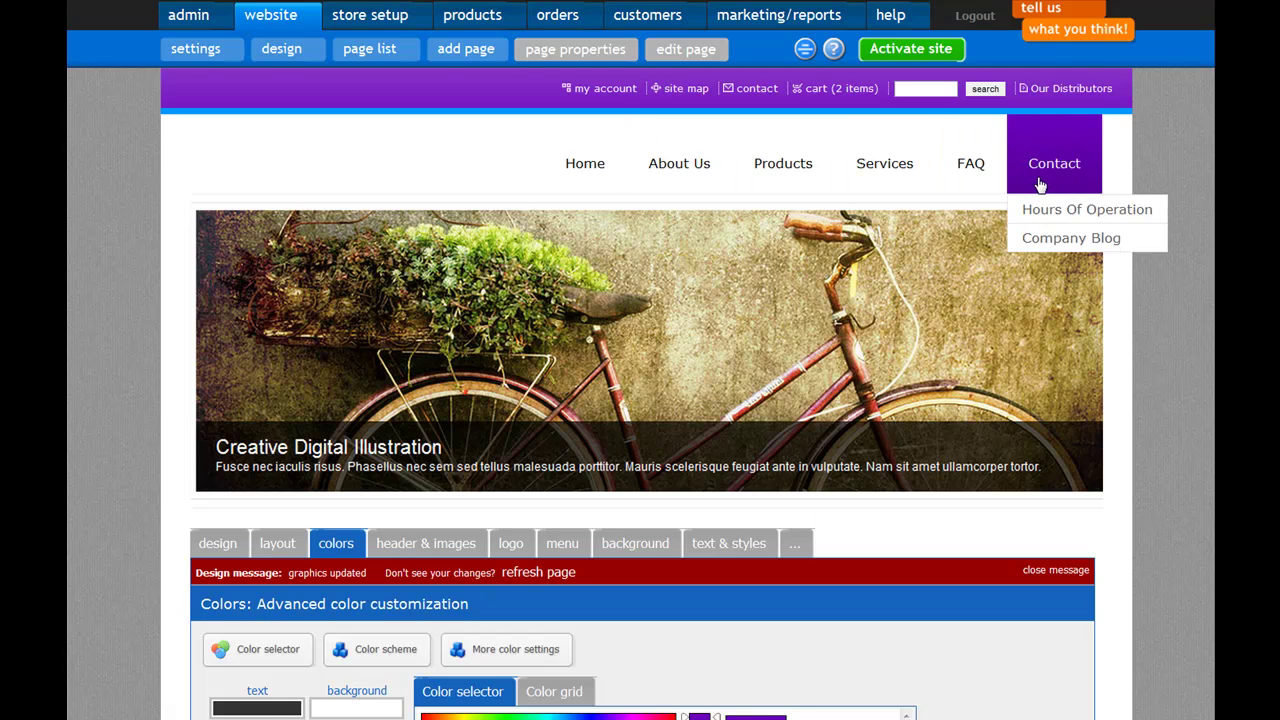
- Set the dark 2 site color to teal 00688E and apply the change
{"action": "scroll", "coordinate": [804, 251], "scroll_direction": "down", "scroll_amount": 3}
{"action": "left_click", "coordinate": [316, 440]}
{"action": "mouse_move", "coordinate": [617, 465]}
{"action": "left_mouse_down"}
{"action": "mouse_move", "coordinate": [546, 464]}
{"action": "mouse_move", "coordinate": [560, 509]}
{"action": "left_mouse_up"}
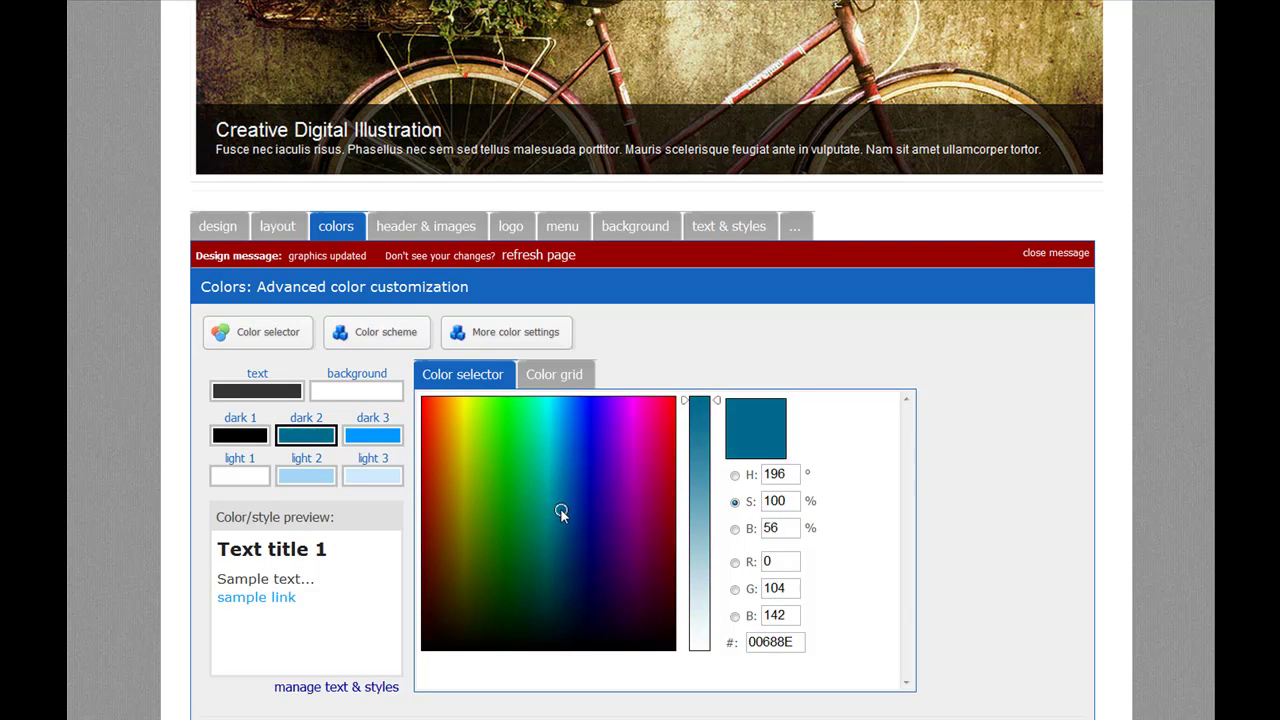
{"action": "scroll", "coordinate": [678, 644], "scroll_direction": "down", "scroll_amount": 2}
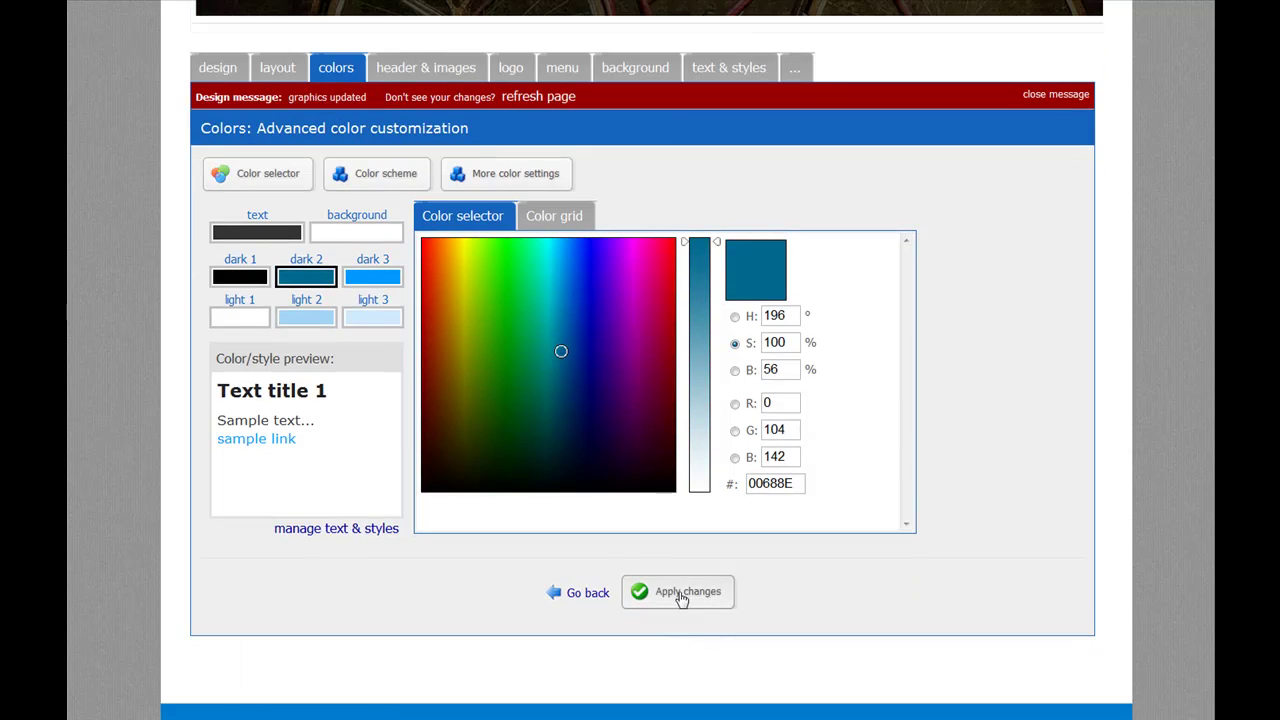
{"action": "left_click", "coordinate": [679, 592]}
{"action": "scroll", "coordinate": [797, 503], "scroll_direction": "up", "scroll_amount": 6}
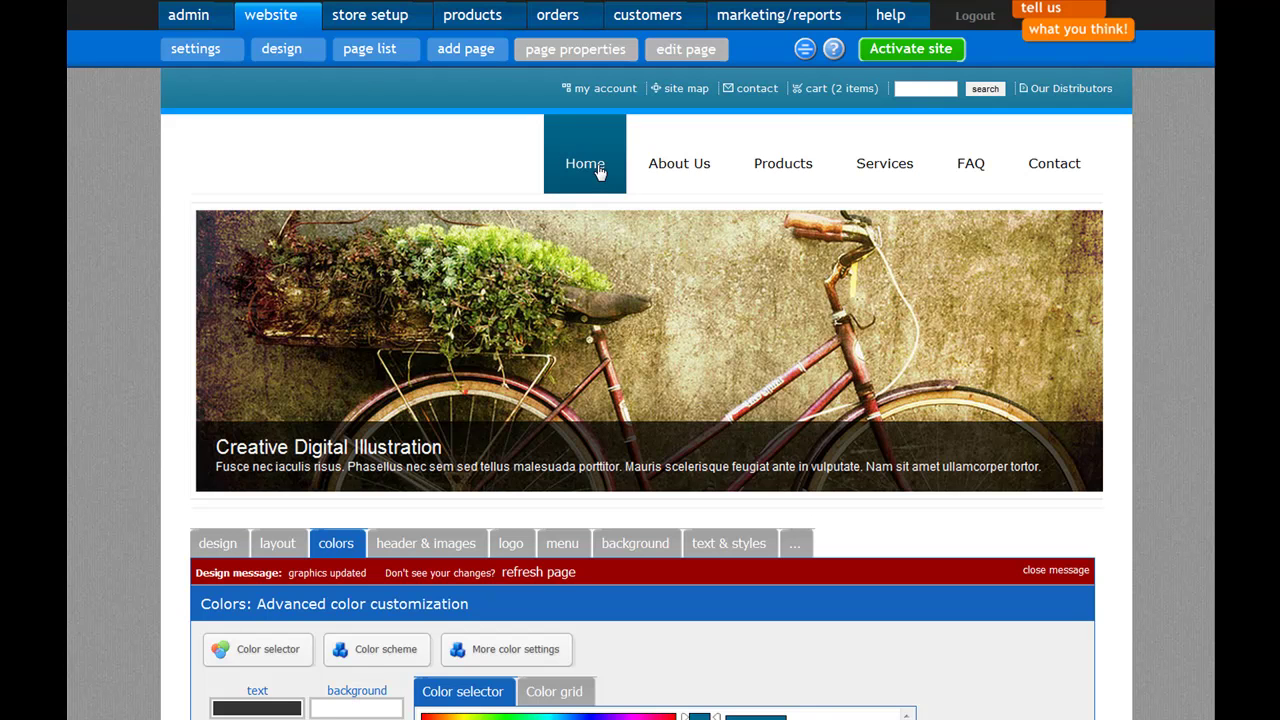
- Reapply the site color settings and open the website's Home page
{"action": "scroll", "coordinate": [608, 322], "scroll_direction": "down", "scroll_amount": 3}
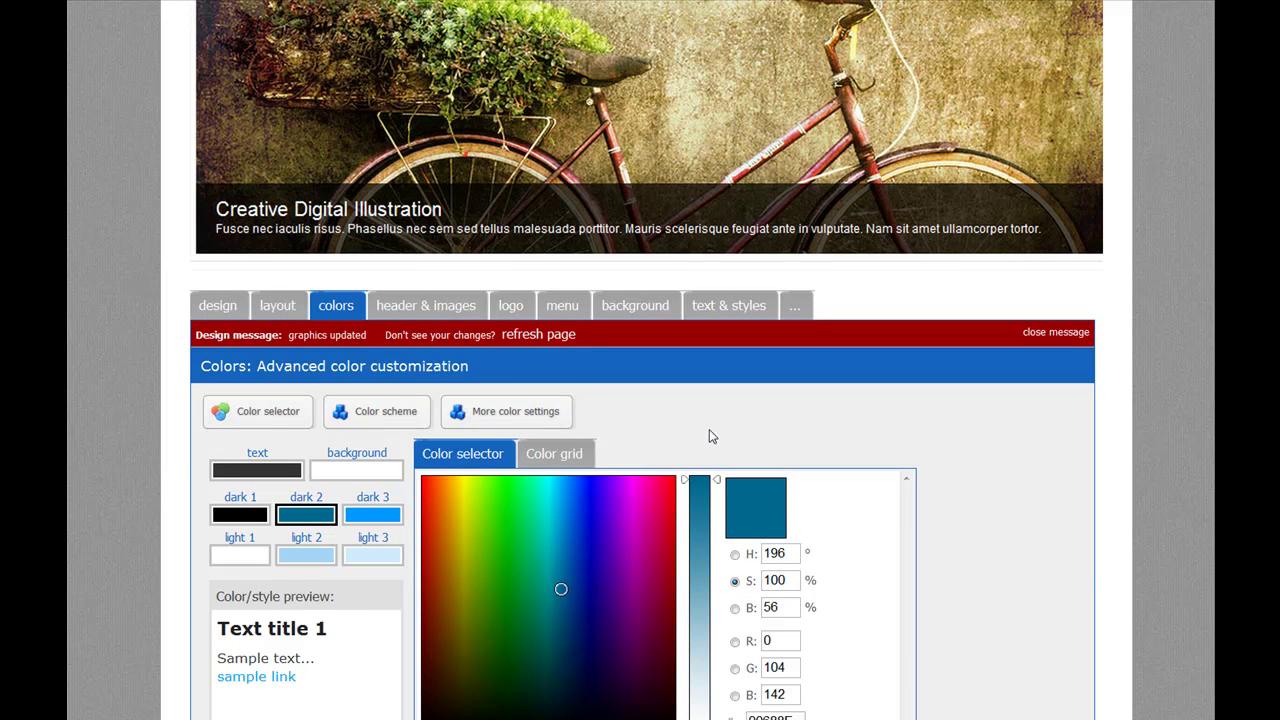
{"action": "scroll", "coordinate": [826, 440], "scroll_direction": "down", "scroll_amount": 4}
{"action": "scroll", "coordinate": [826, 443], "scroll_direction": "up", "scroll_amount": 6}
{"action": "scroll", "coordinate": [826, 443], "scroll_direction": "up", "scroll_amount": 1}
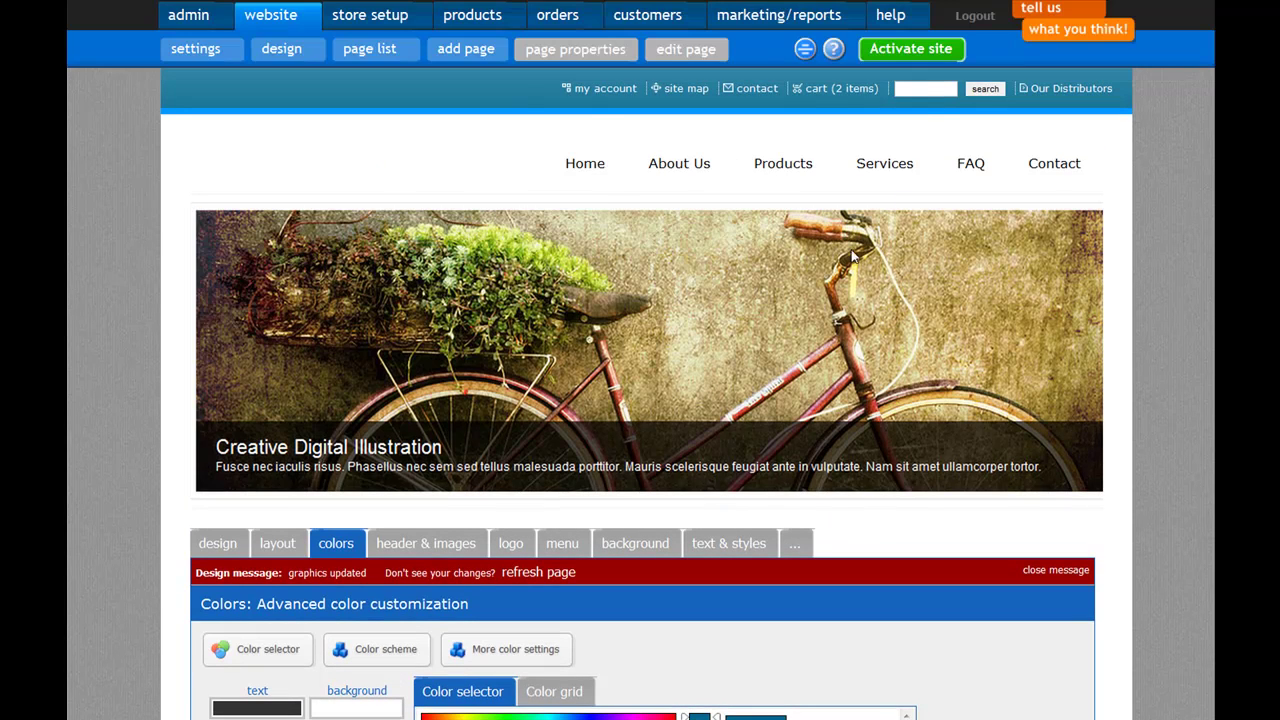
{"action": "scroll", "coordinate": [752, 309], "scroll_direction": "down", "scroll_amount": 5}
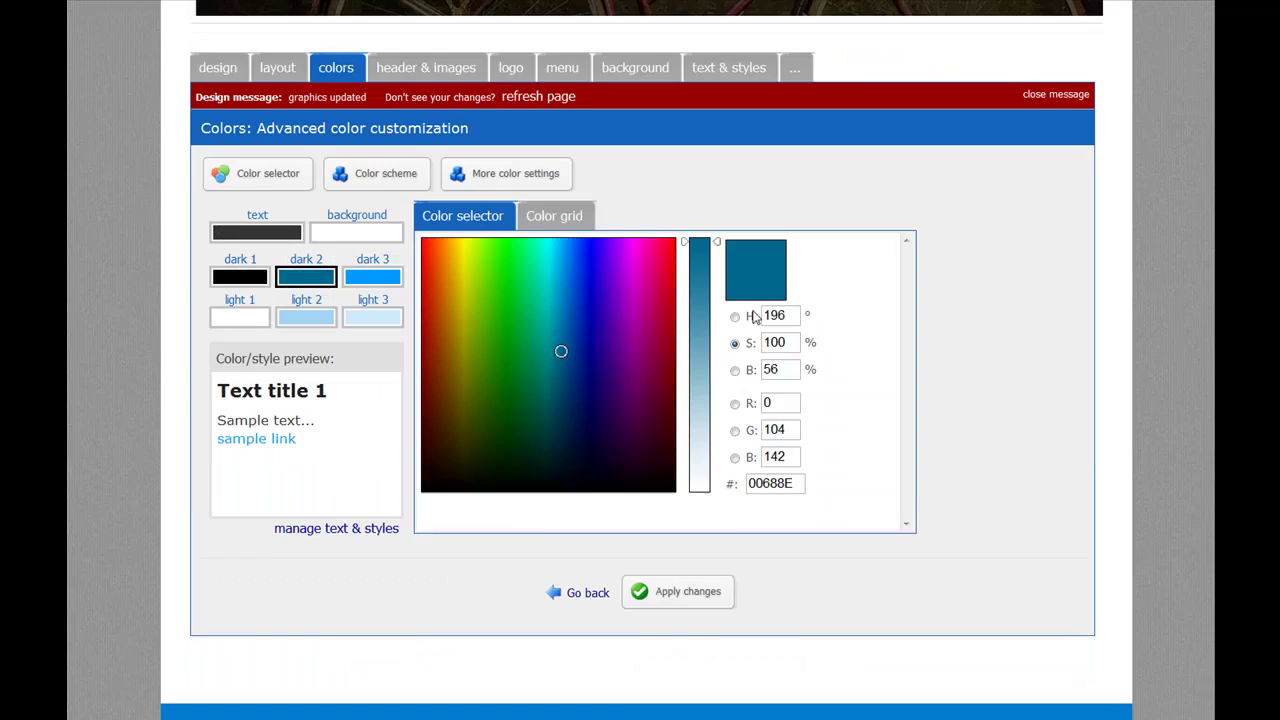
{"action": "left_click", "coordinate": [694, 512]}
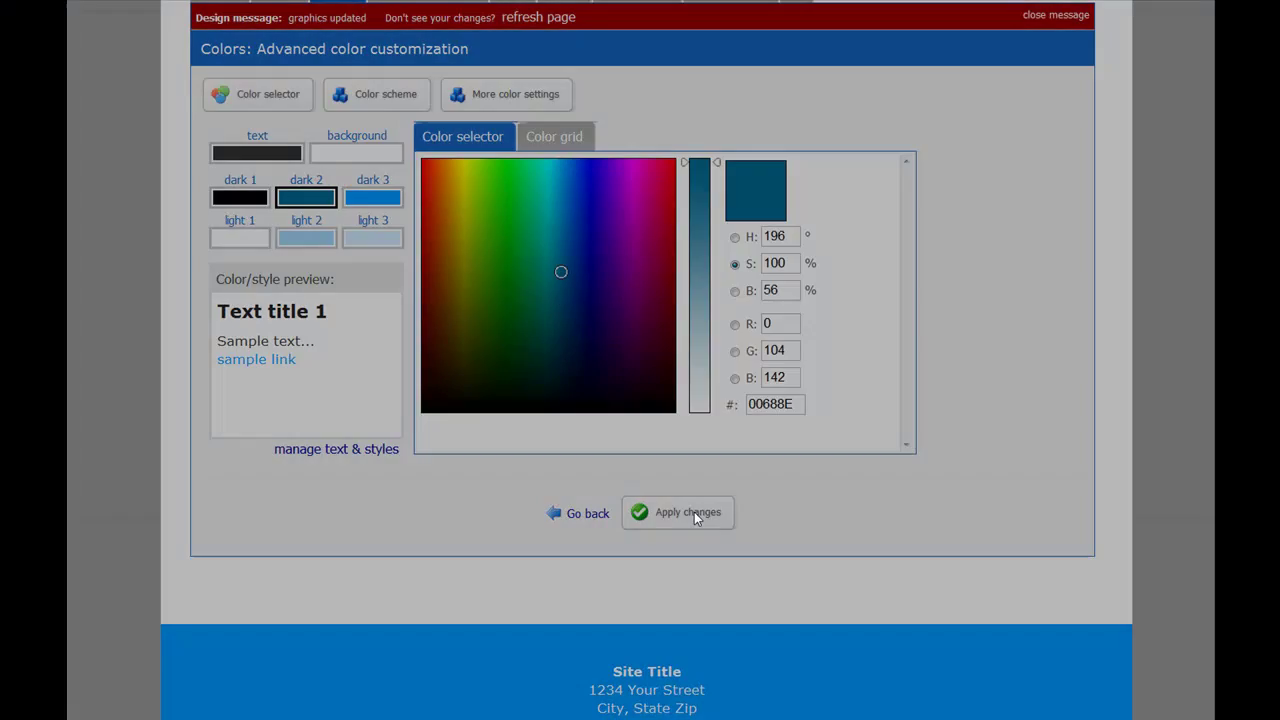
{"action": "scroll", "coordinate": [540, 389], "scroll_direction": "up", "scroll_amount": 6}
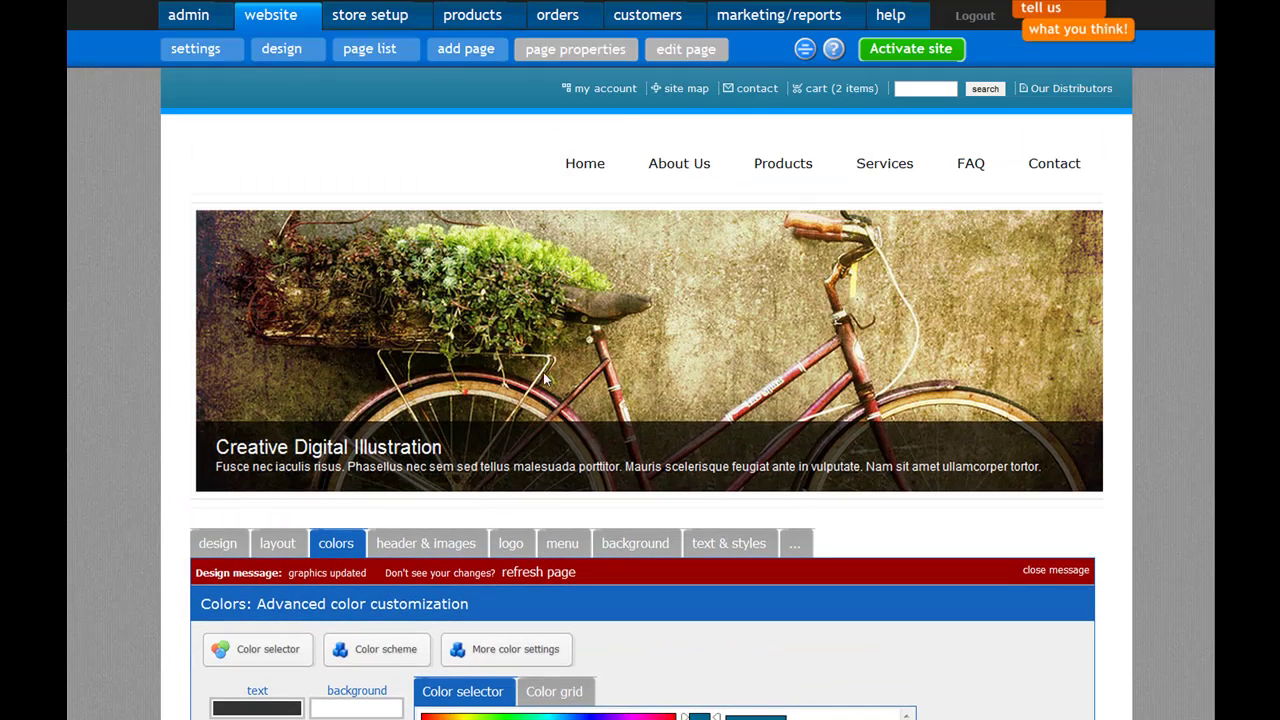
{"action": "left_click", "coordinate": [589, 173]}
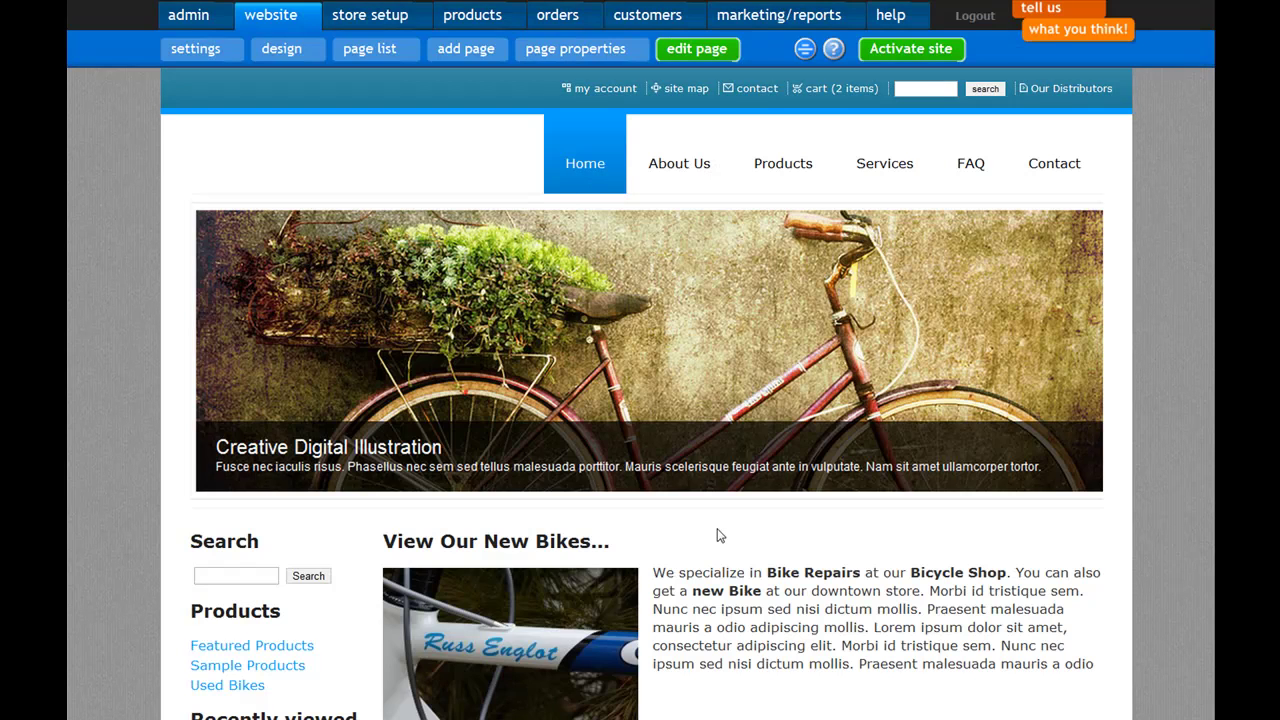
- Look over the Home page with its new colors and open the page for editing
{"action": "scroll", "coordinate": [726, 537], "scroll_direction": "down", "scroll_amount": 3}
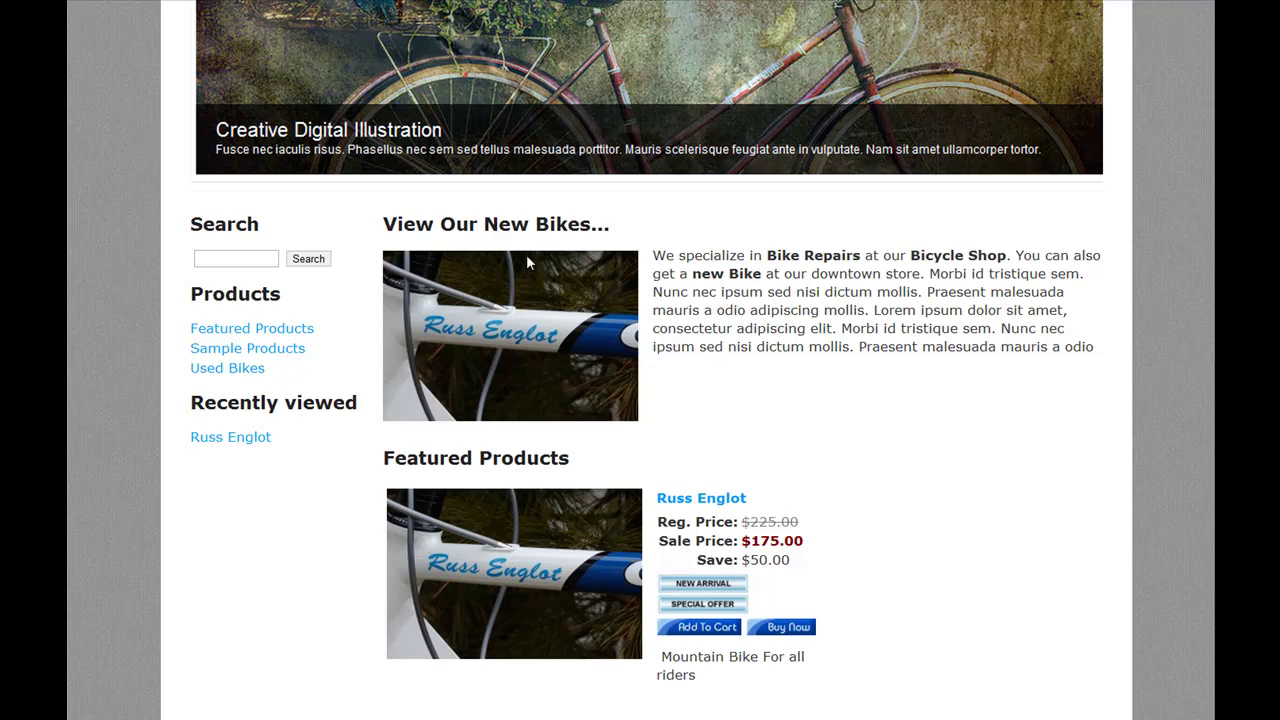
{"action": "scroll", "coordinate": [767, 325], "scroll_direction": "up", "scroll_amount": 2}
{"action": "scroll", "coordinate": [767, 325], "scroll_direction": "up", "scroll_amount": 1}
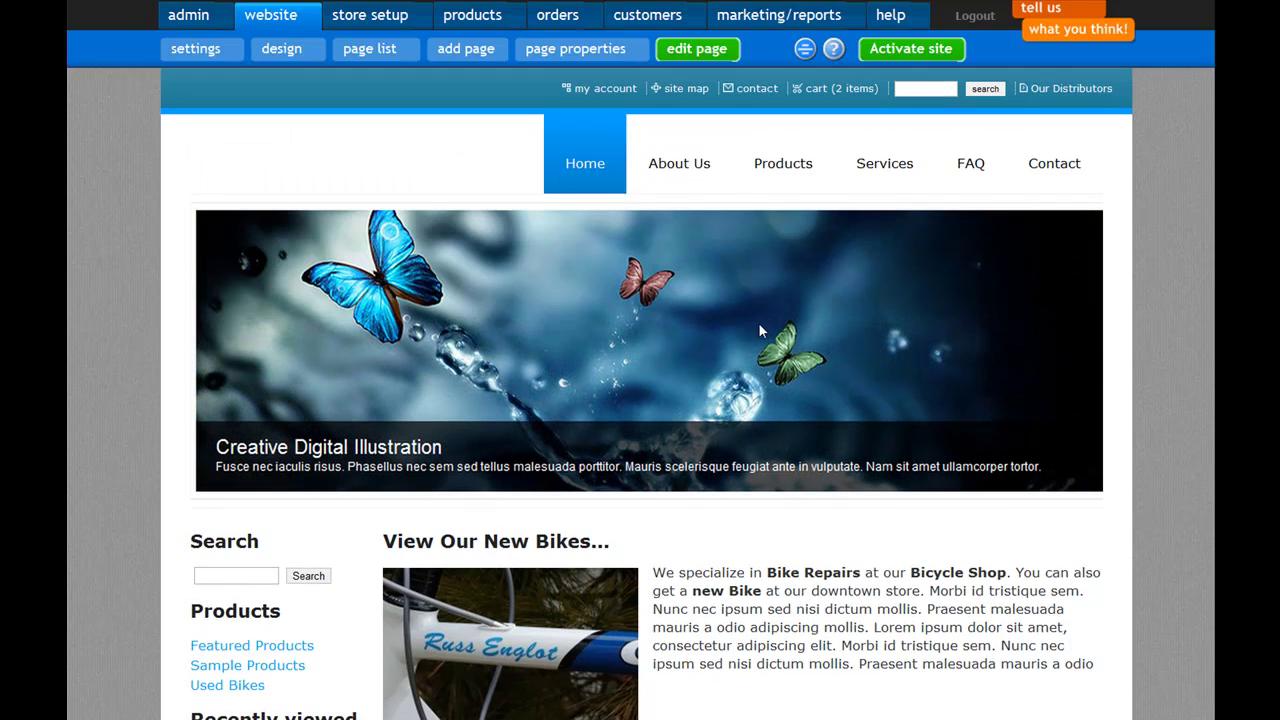
{"action": "scroll", "coordinate": [663, 587], "scroll_direction": "down", "scroll_amount": 1}
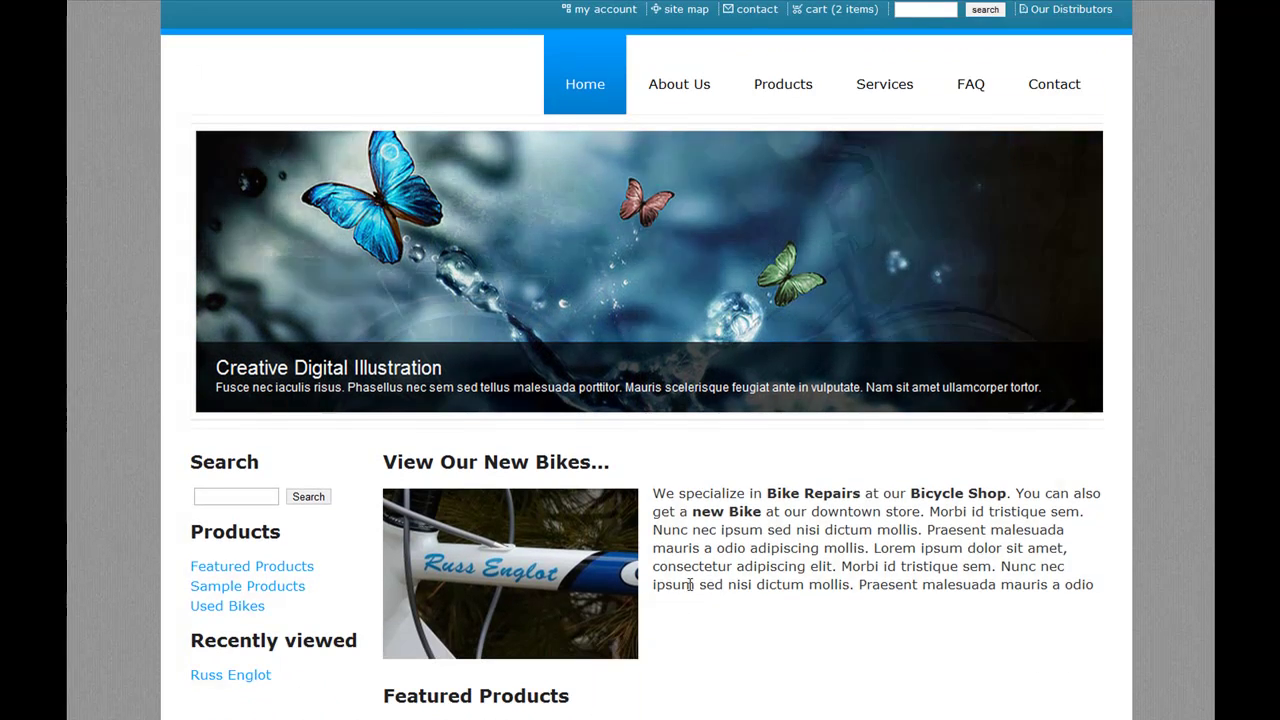
{"action": "scroll", "coordinate": [705, 414], "scroll_direction": "up", "scroll_amount": 1}
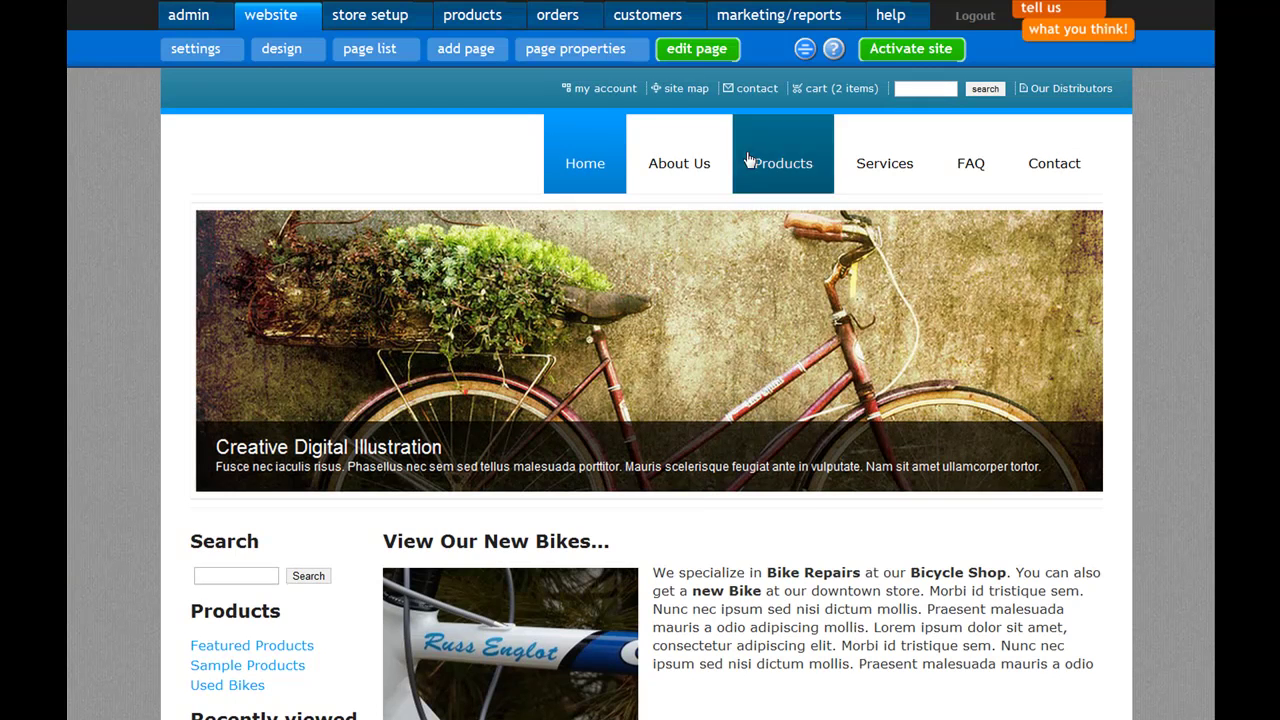
{"action": "left_click", "coordinate": [697, 52]}
- Change the "View Our New Bikes..." text/image component to the layout with the image centered above the text and apply it
{"action": "scroll", "coordinate": [711, 414], "scroll_direction": "down", "scroll_amount": 1}
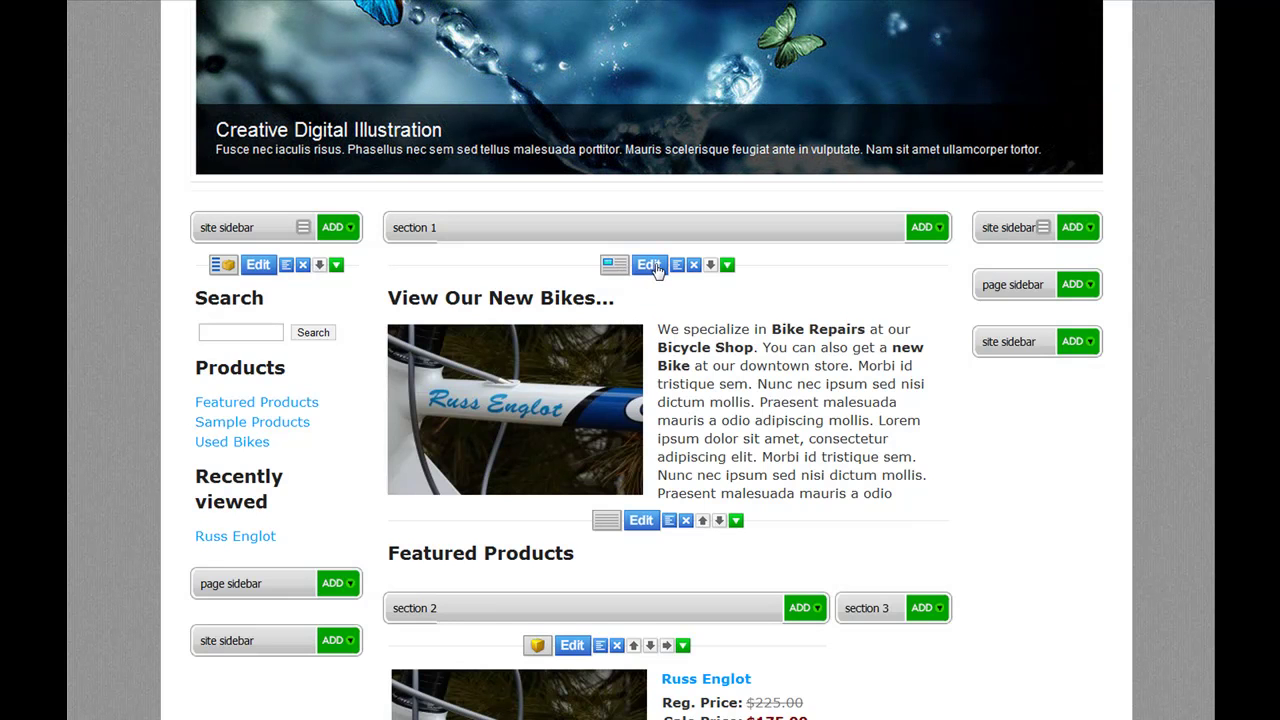
{"action": "left_click", "coordinate": [649, 265]}
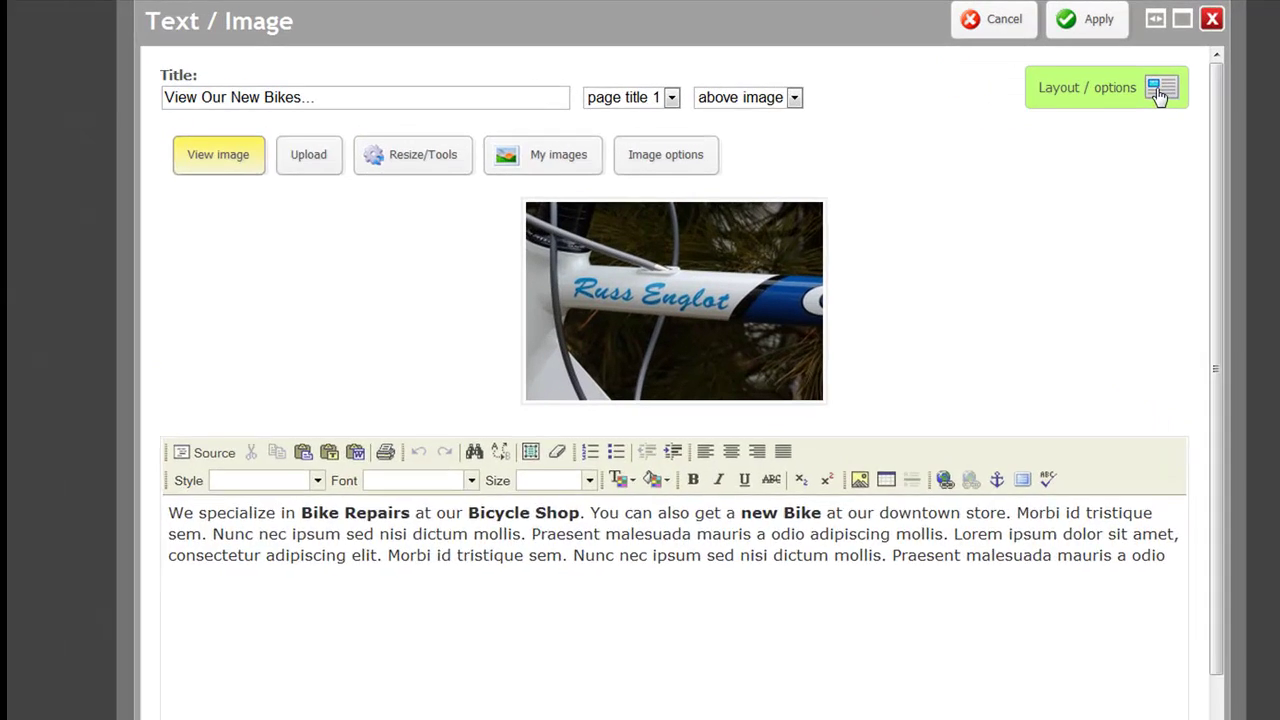
{"action": "left_click", "coordinate": [1058, 77]}
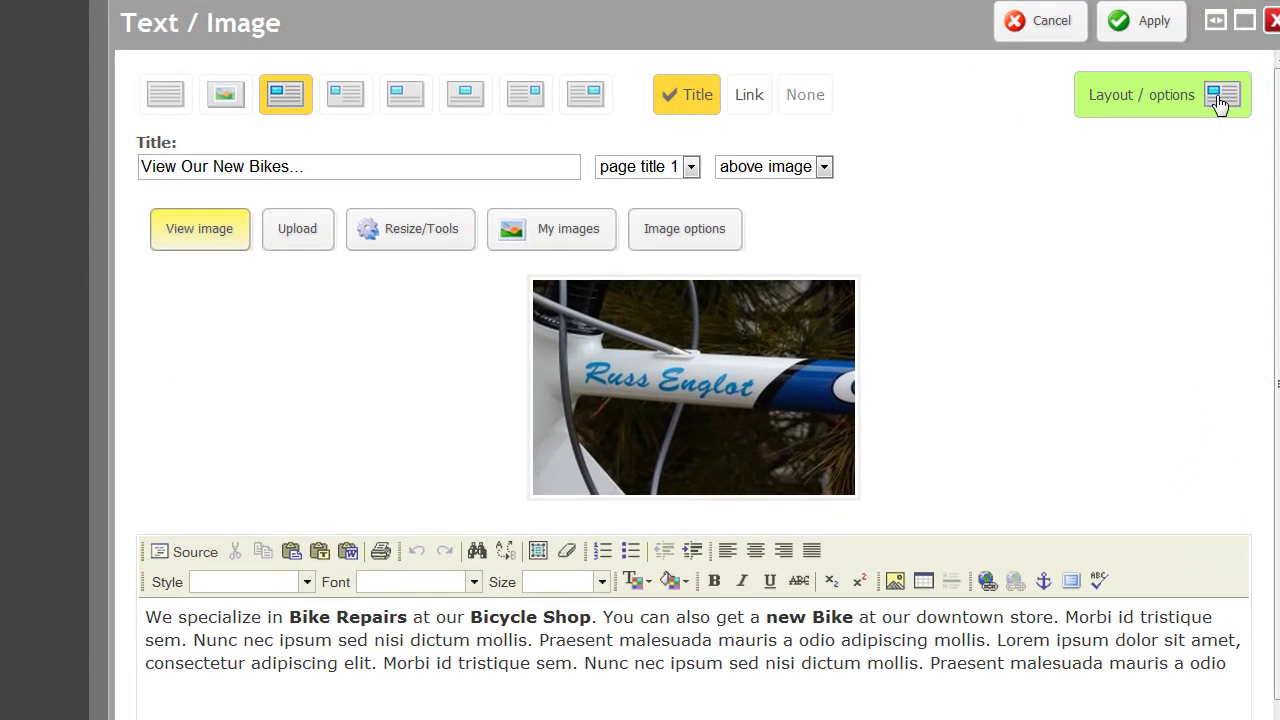
{"action": "left_click", "coordinate": [466, 96]}
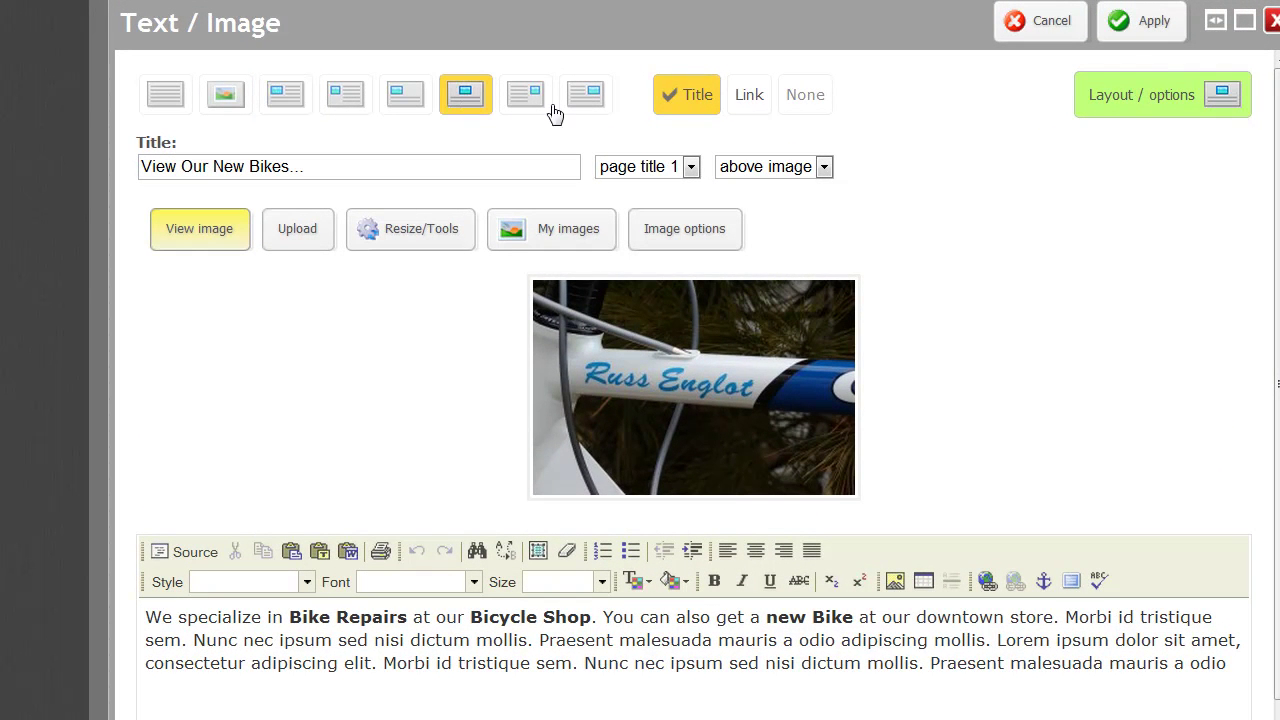
{"action": "left_click", "coordinate": [1154, 22]}
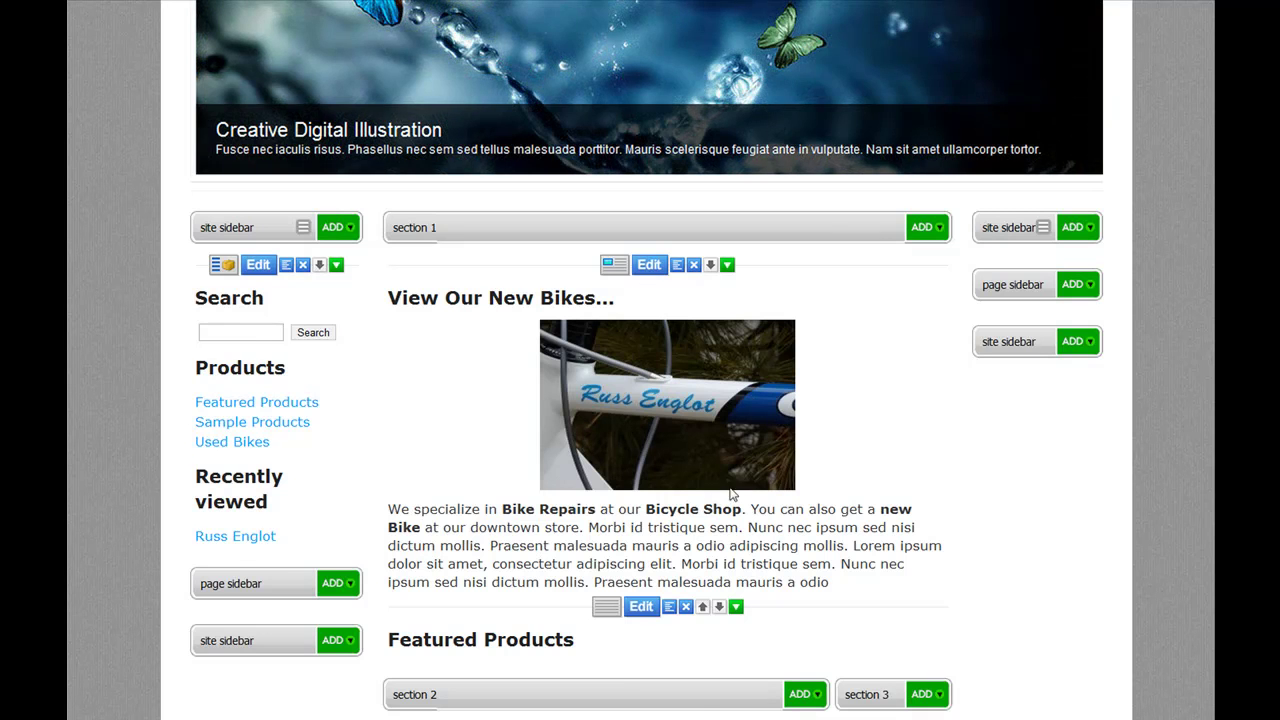
- Add a groupbox from the Standard/HTML components at the featured Russ Englot product in section 2
{"action": "scroll", "coordinate": [708, 488], "scroll_direction": "down", "scroll_amount": 5}
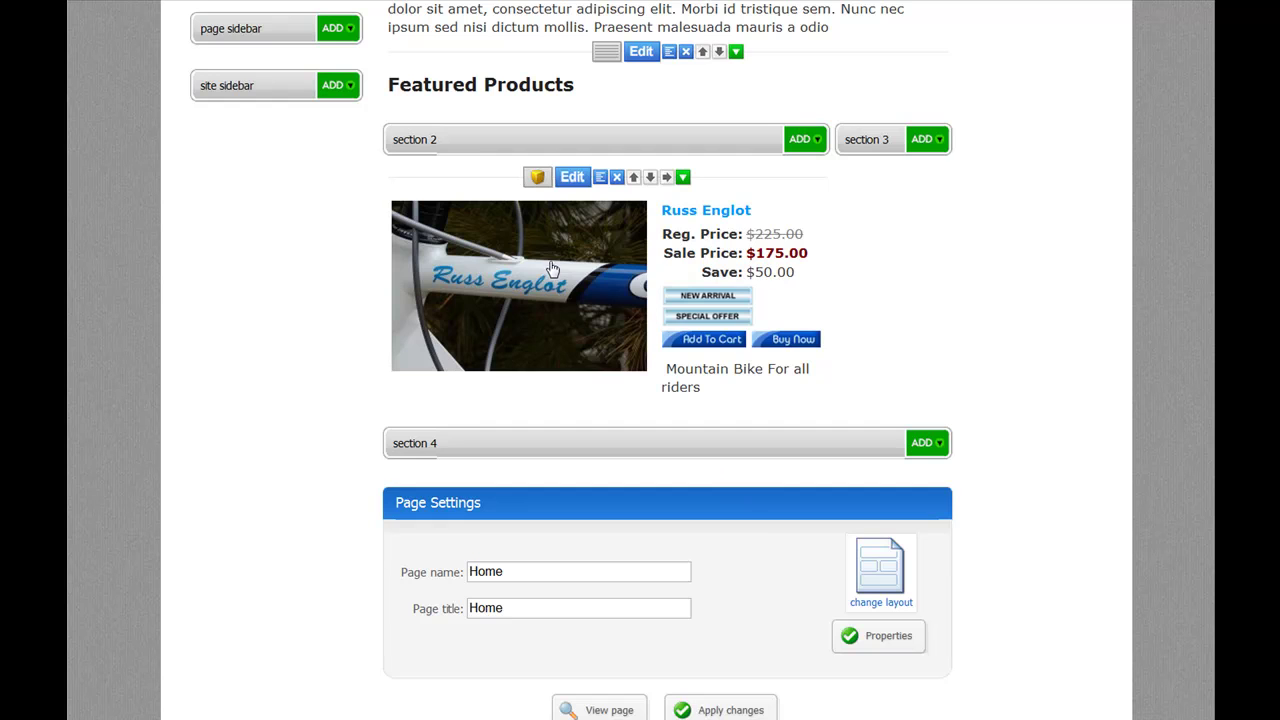
{"action": "scroll", "coordinate": [632, 290], "scroll_direction": "up", "scroll_amount": 1}
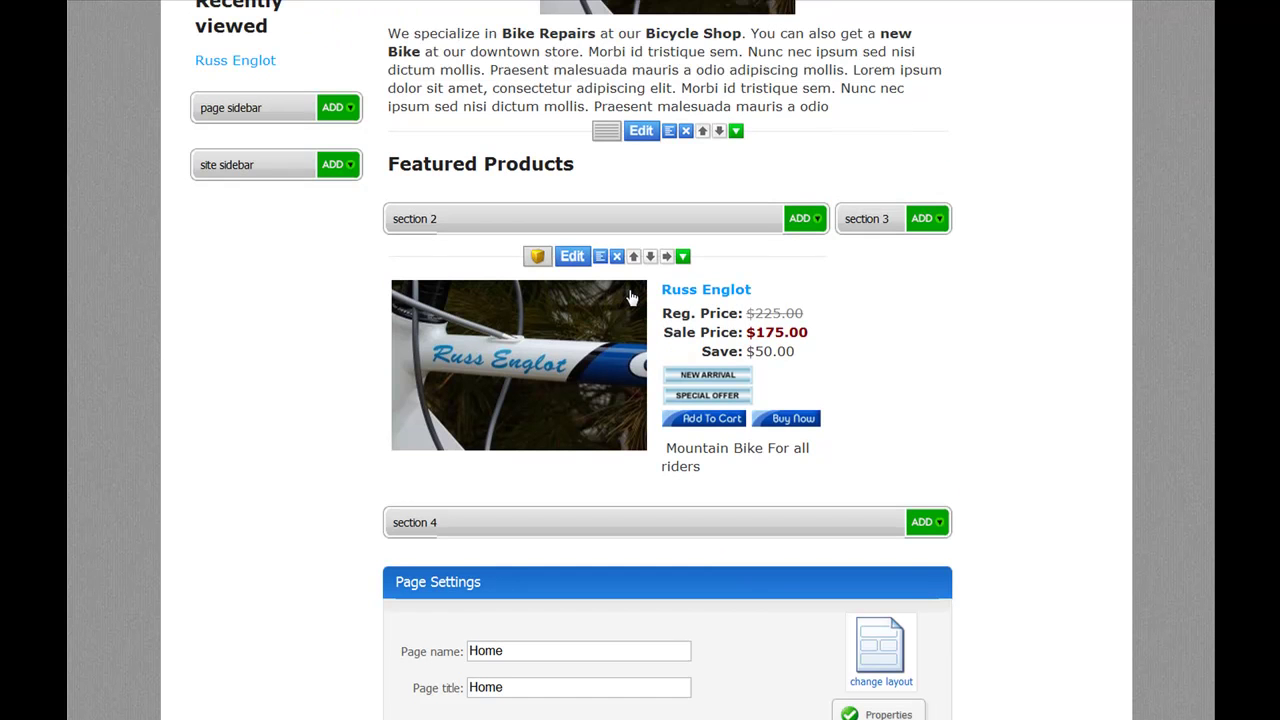
{"action": "left_click", "coordinate": [682, 257]}
{"action": "left_click", "coordinate": [706, 338]}
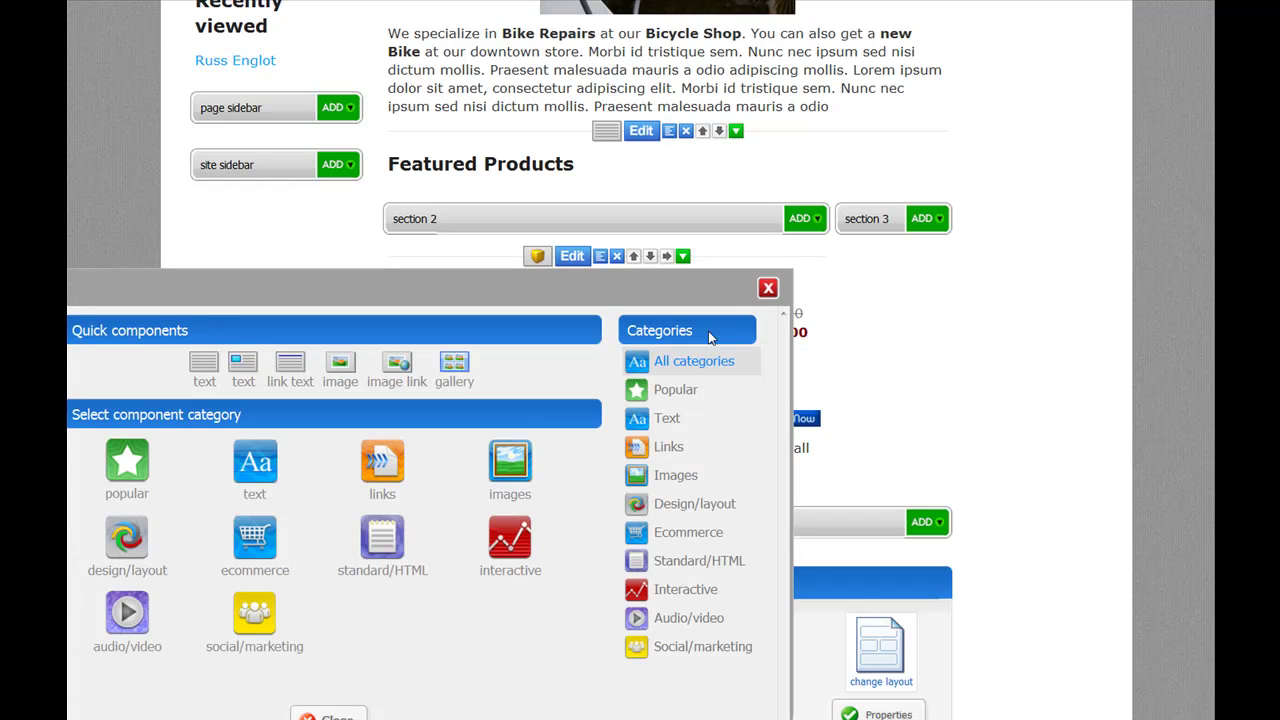
{"action": "mouse_move", "coordinate": [684, 565]}
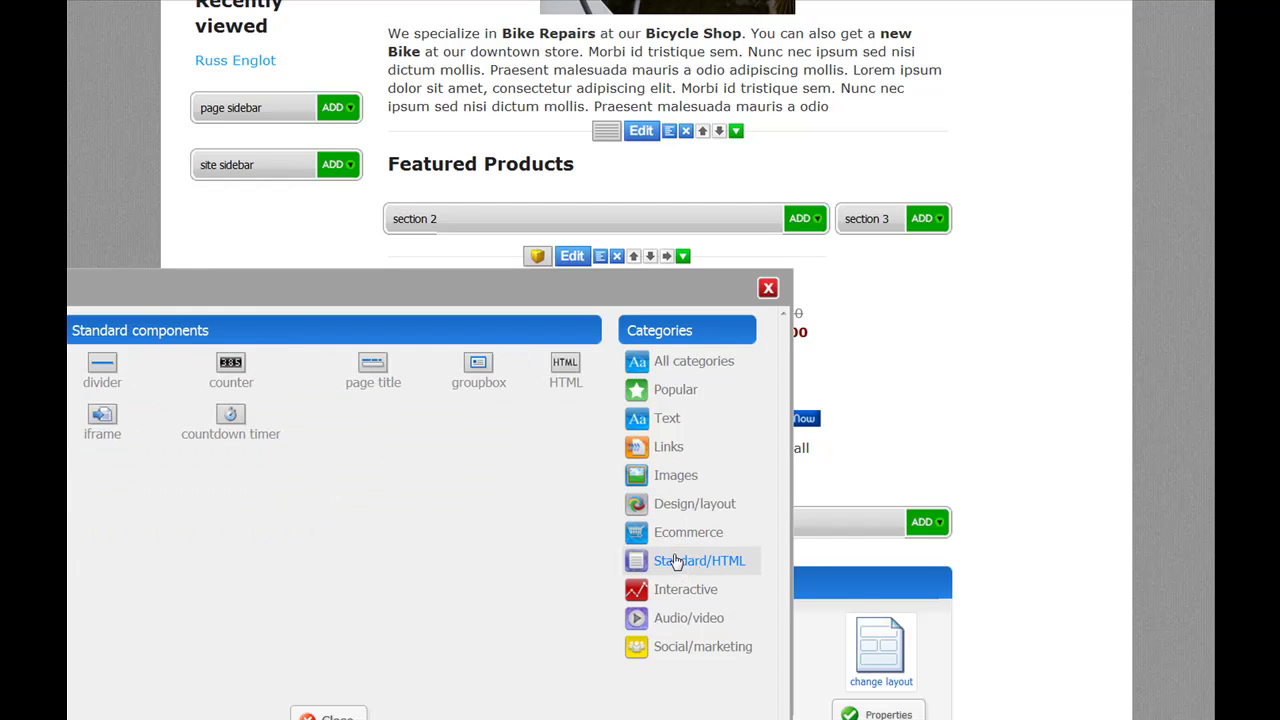
{"action": "left_click", "coordinate": [478, 370]}
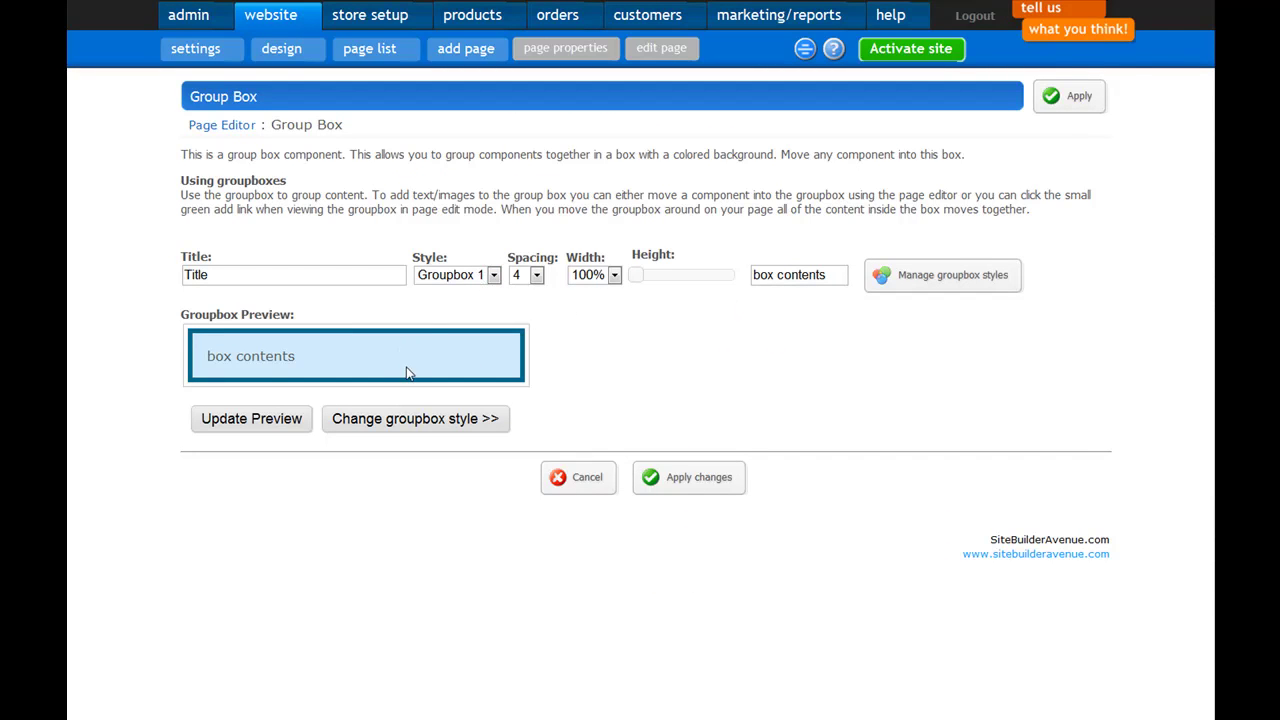
- Open the site's groupbox style management and bring up the style choices for Groupbox 1
{"action": "left_click", "coordinate": [943, 280]}
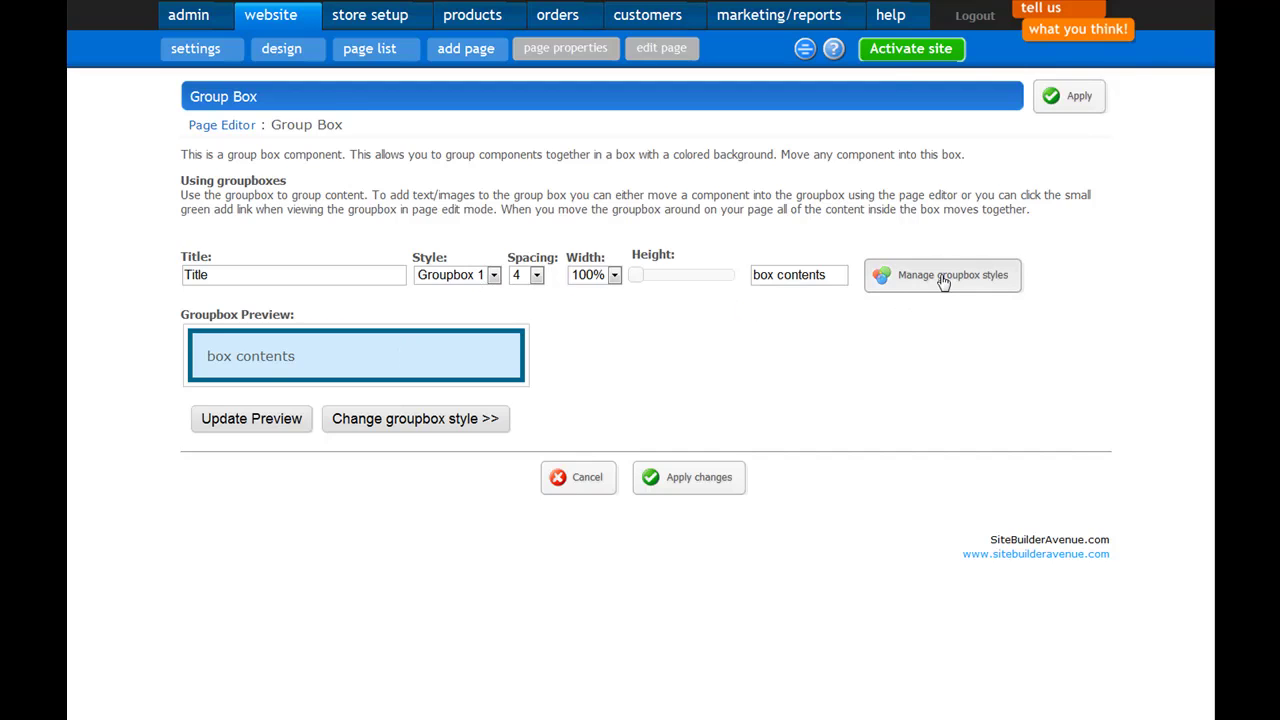
{"action": "scroll", "coordinate": [888, 483], "scroll_direction": "down", "scroll_amount": 3}
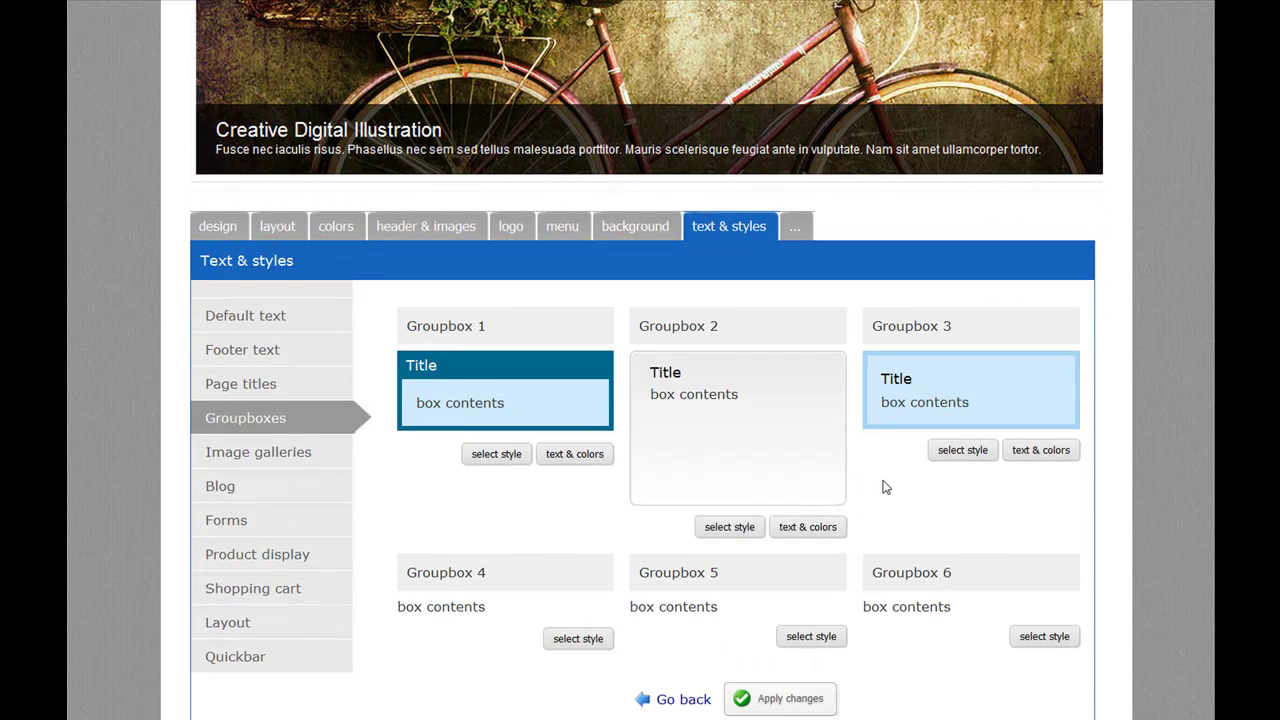
{"action": "scroll", "coordinate": [800, 396], "scroll_direction": "down", "scroll_amount": 2}
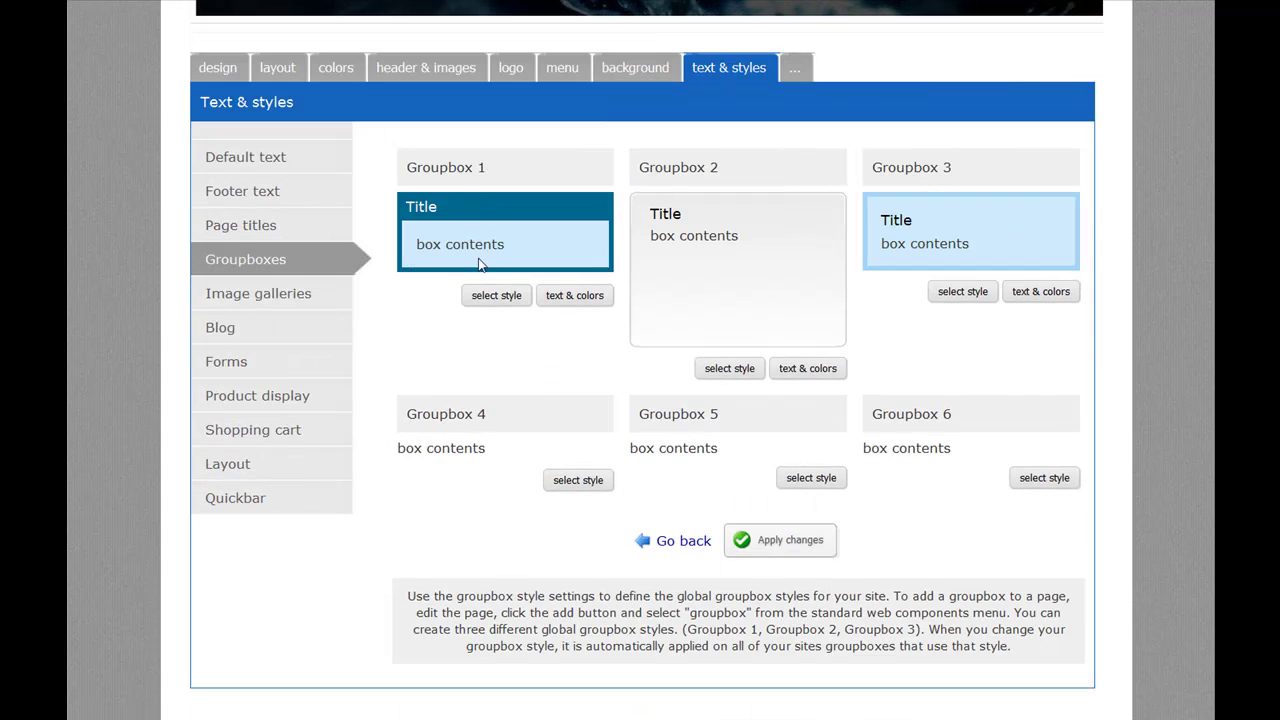
{"action": "left_click", "coordinate": [483, 300]}
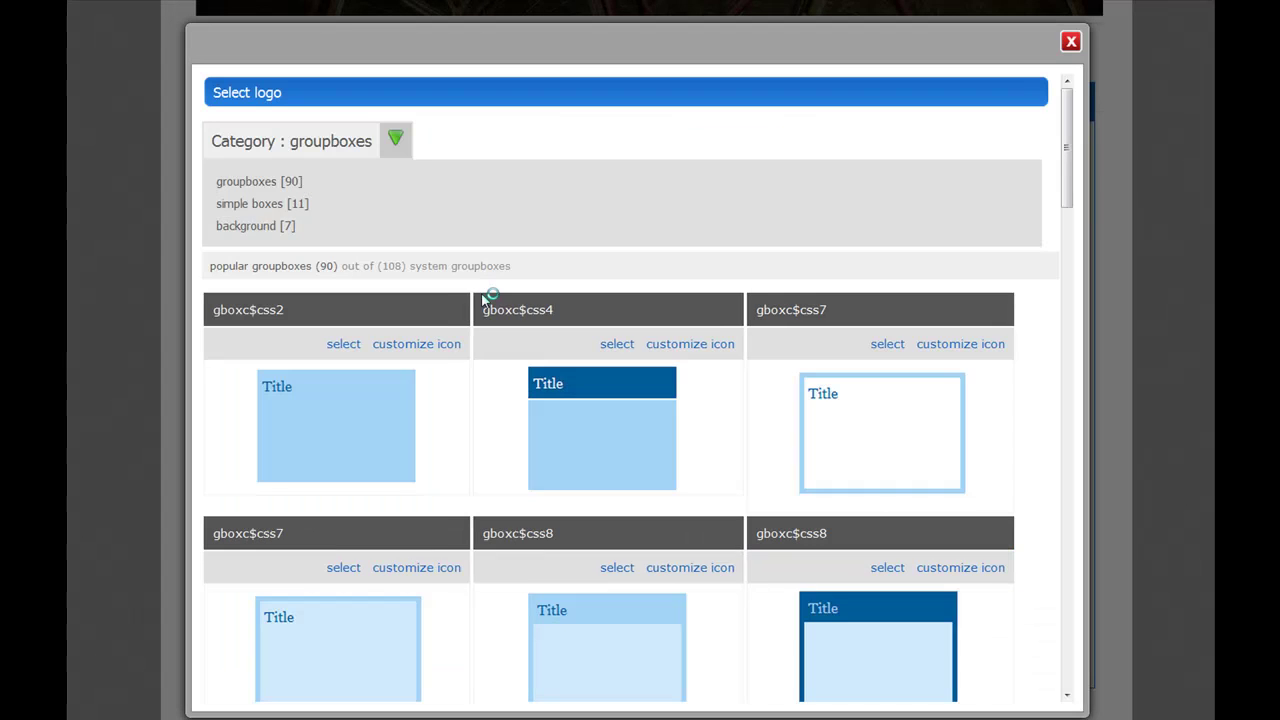
- Browse the gallery of groupbox designs through to the final rows
{"action": "scroll", "coordinate": [740, 390], "scroll_direction": "down", "scroll_amount": 1}
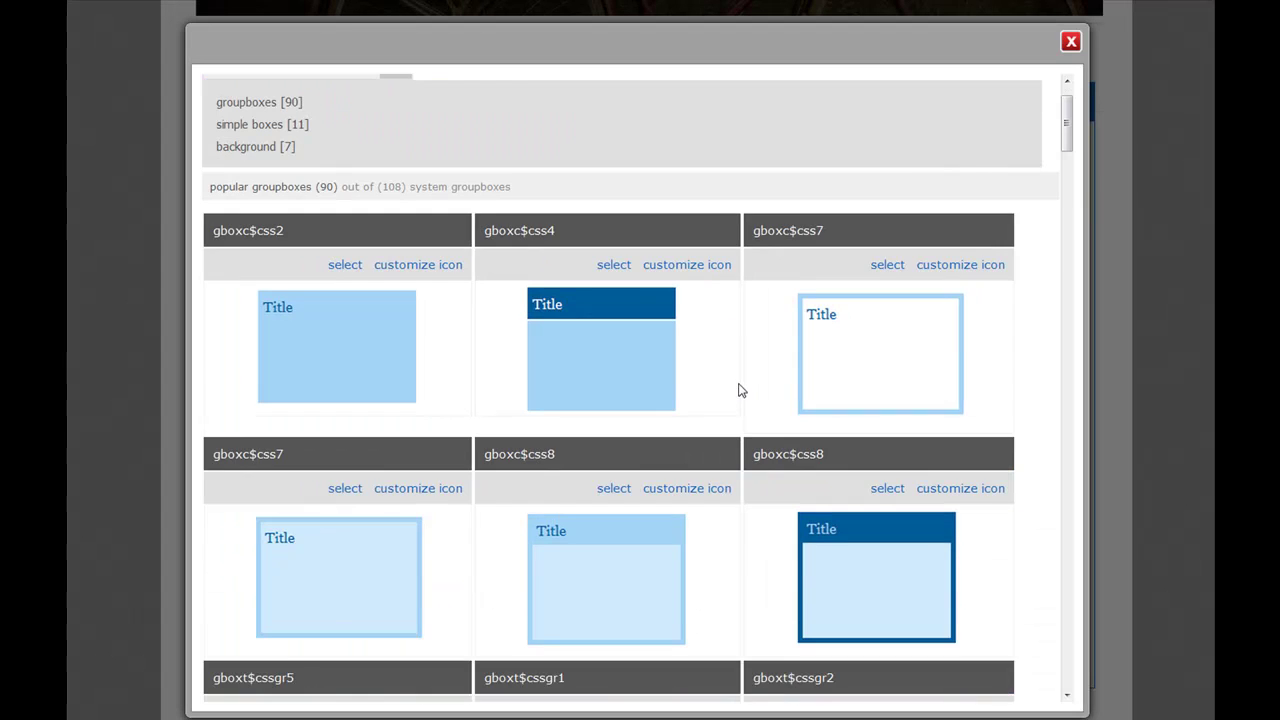
{"action": "scroll", "coordinate": [740, 390], "scroll_direction": "down", "scroll_amount": 4}
{"action": "scroll", "coordinate": [678, 435], "scroll_direction": "down", "scroll_amount": 2}
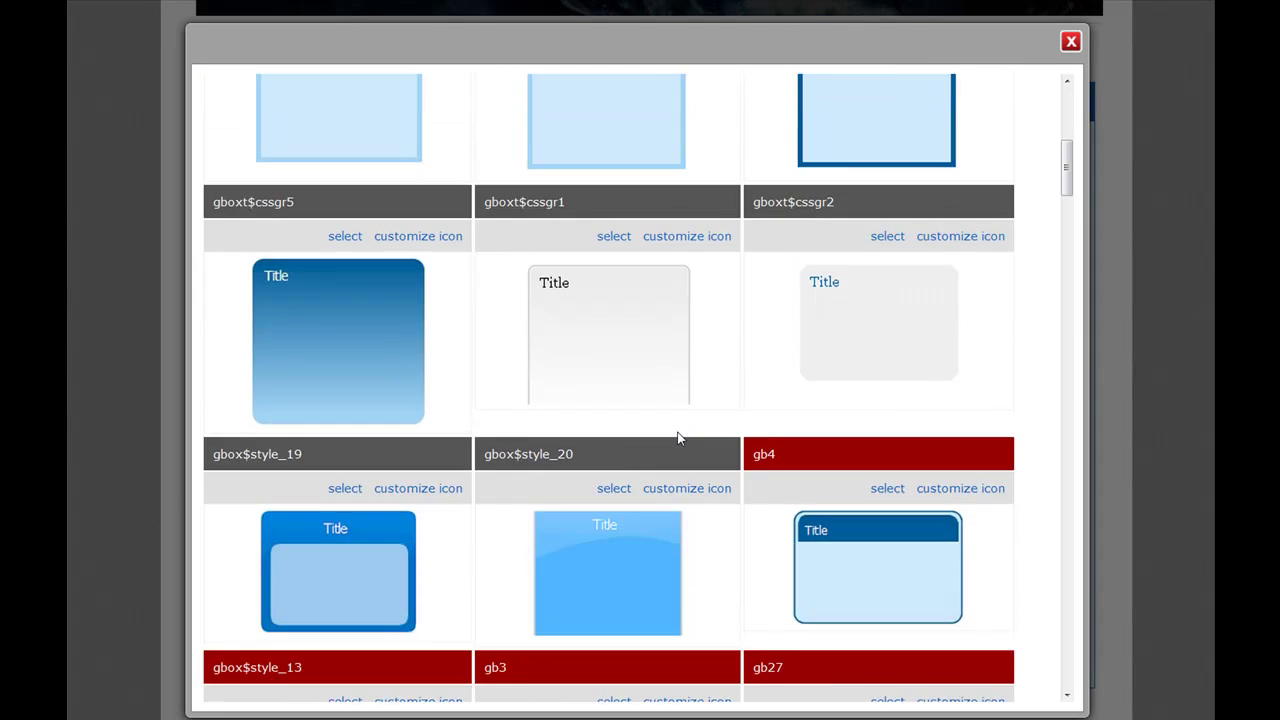
{"action": "scroll", "coordinate": [678, 437], "scroll_direction": "down", "scroll_amount": 7}
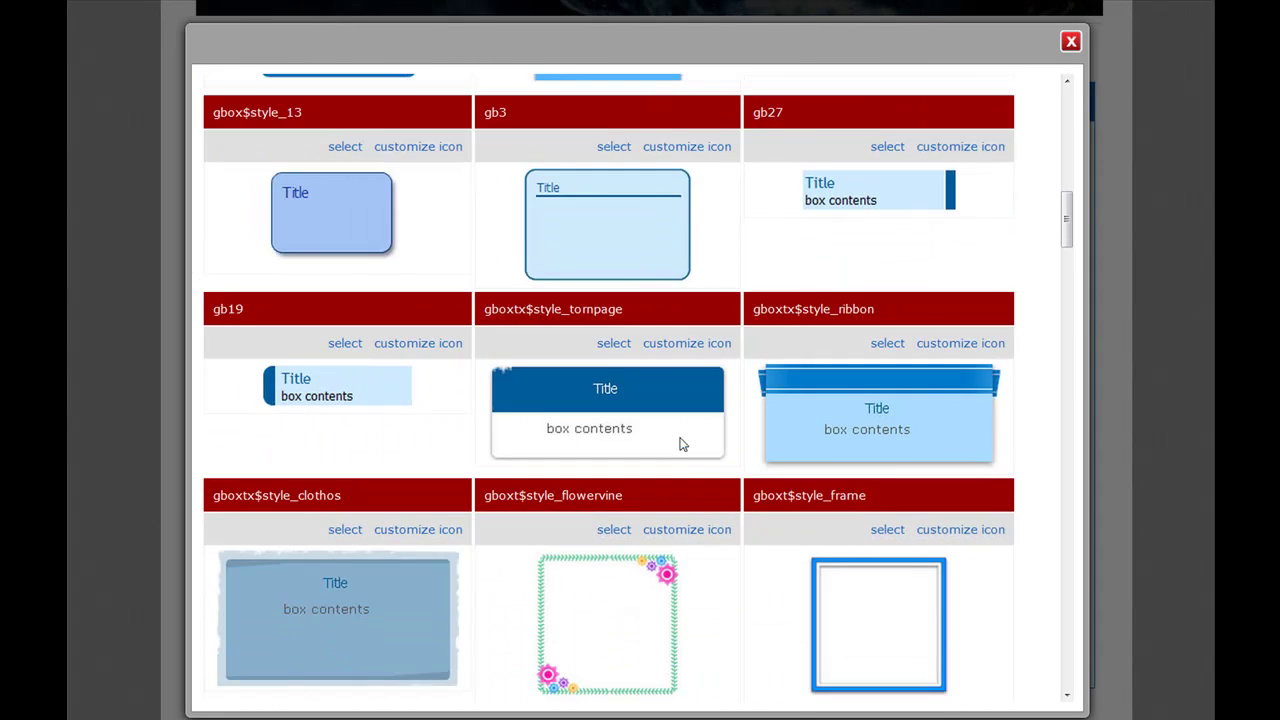
{"action": "scroll", "coordinate": [681, 470], "scroll_direction": "down", "scroll_amount": 9}
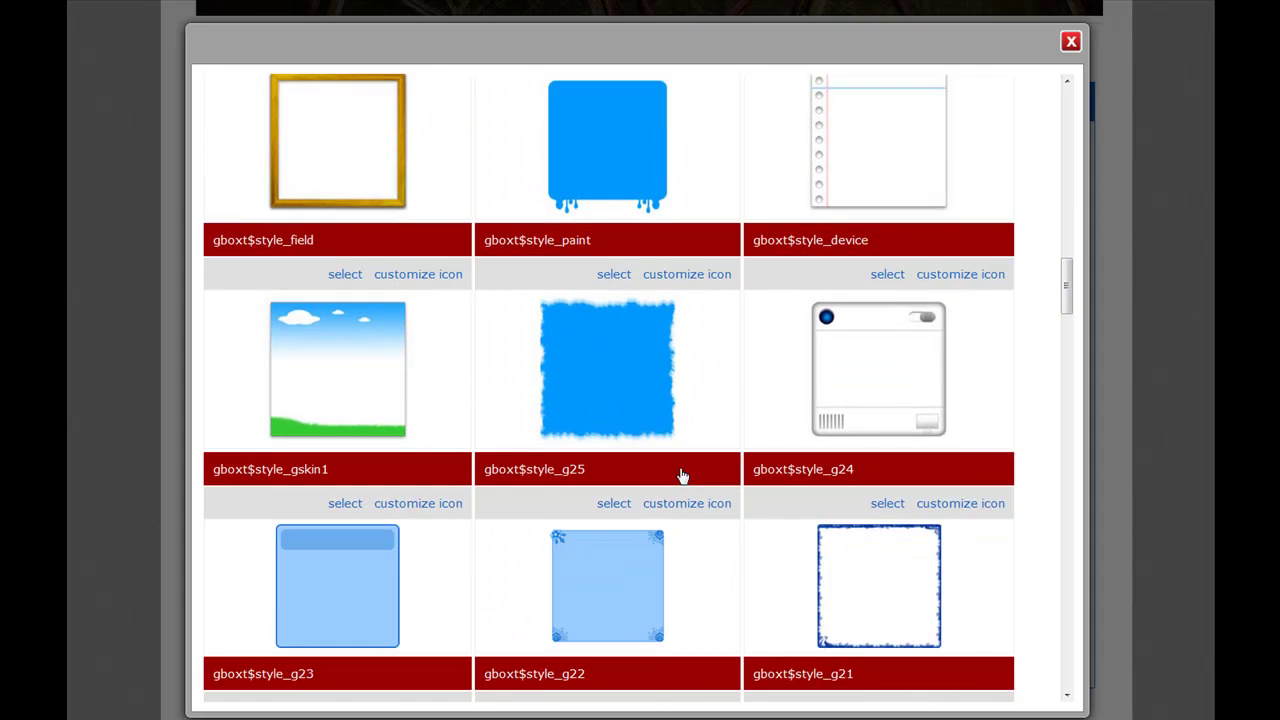
{"action": "scroll", "coordinate": [680, 476], "scroll_direction": "down", "scroll_amount": 4}
{"action": "scroll", "coordinate": [680, 476], "scroll_direction": "down", "scroll_amount": 10}
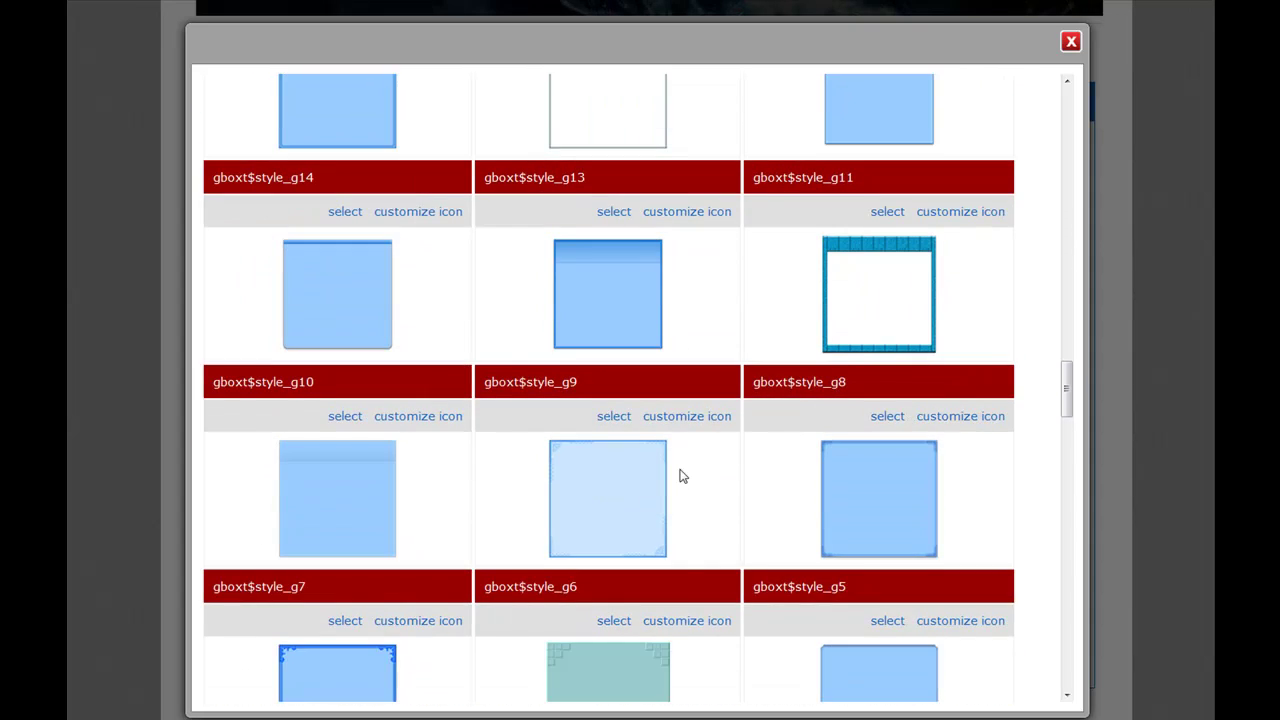
{"action": "scroll", "coordinate": [680, 476], "scroll_direction": "down", "scroll_amount": 8}
{"action": "scroll", "coordinate": [680, 476], "scroll_direction": "down", "scroll_amount": 3}
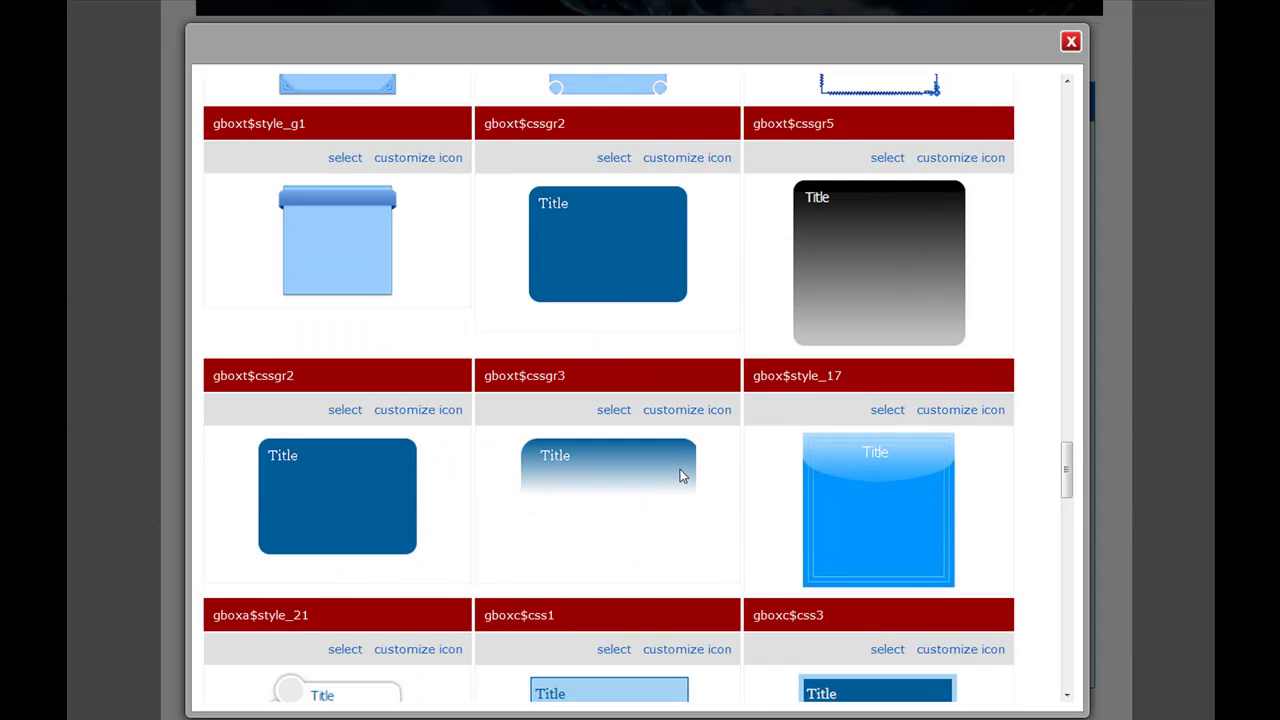
{"action": "scroll", "coordinate": [680, 476], "scroll_direction": "down", "scroll_amount": 6}
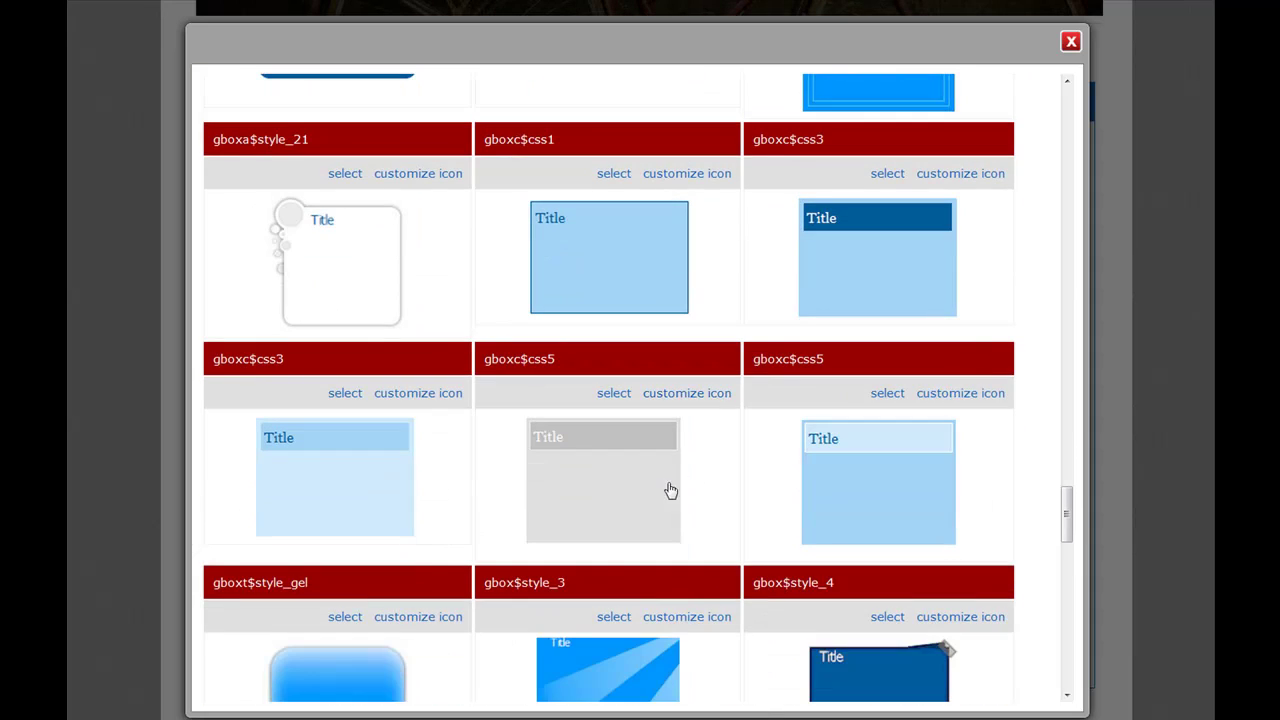
{"action": "scroll", "coordinate": [668, 490], "scroll_direction": "down", "scroll_amount": 4}
{"action": "scroll", "coordinate": [674, 515], "scroll_direction": "down", "scroll_amount": 3}
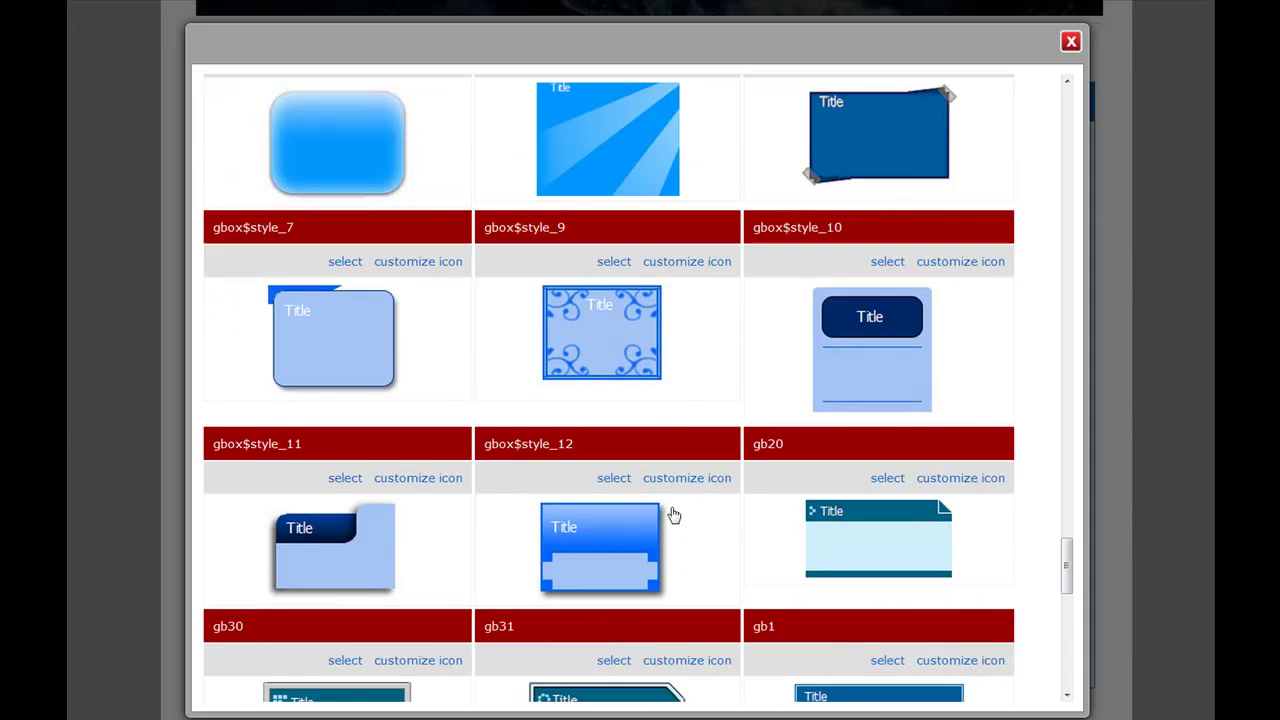
{"action": "scroll", "coordinate": [740, 522], "scroll_direction": "down", "scroll_amount": 3}
{"action": "scroll", "coordinate": [752, 555], "scroll_direction": "down", "scroll_amount": 4}
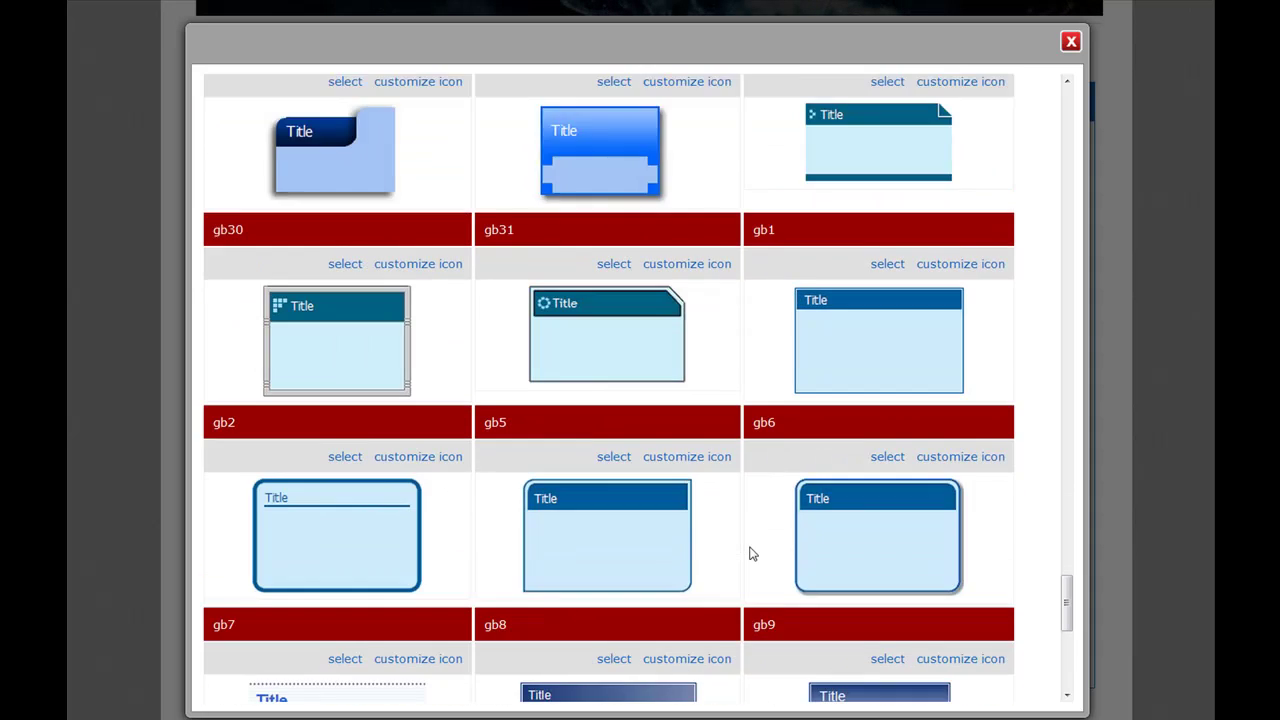
{"action": "scroll", "coordinate": [752, 556], "scroll_direction": "down", "scroll_amount": 2}
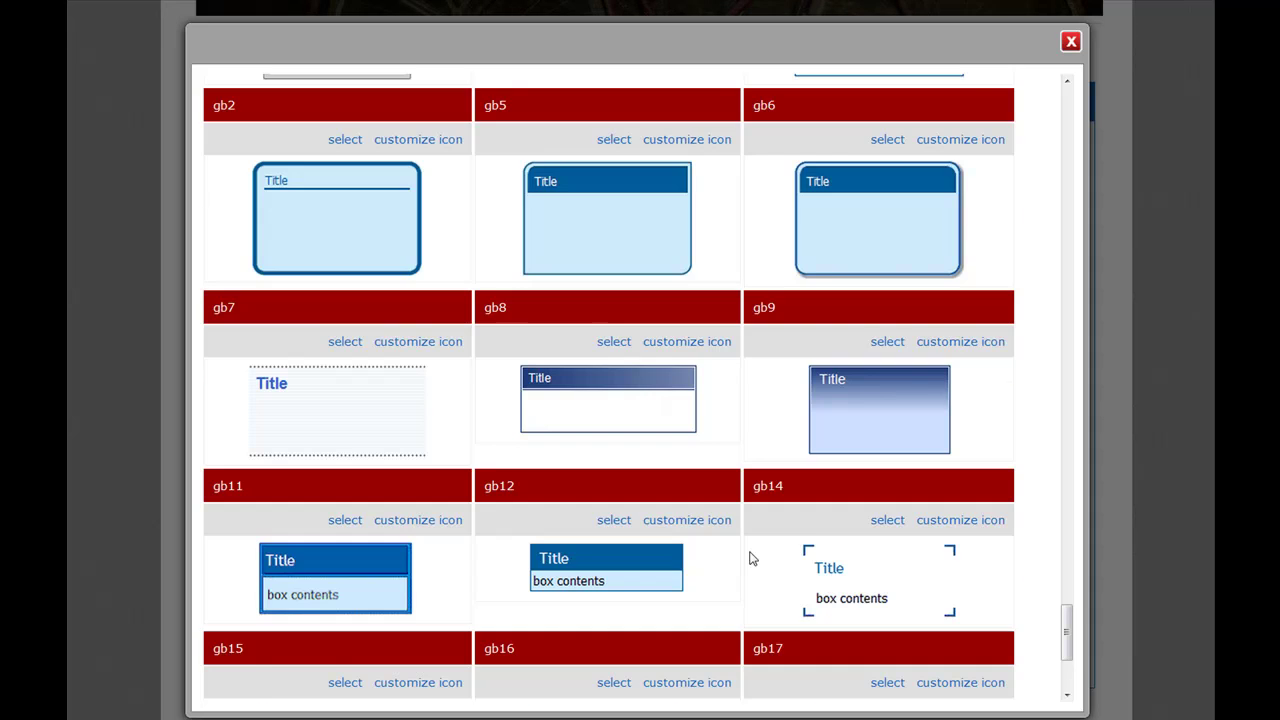
{"action": "scroll", "coordinate": [752, 559], "scroll_direction": "down", "scroll_amount": 3}
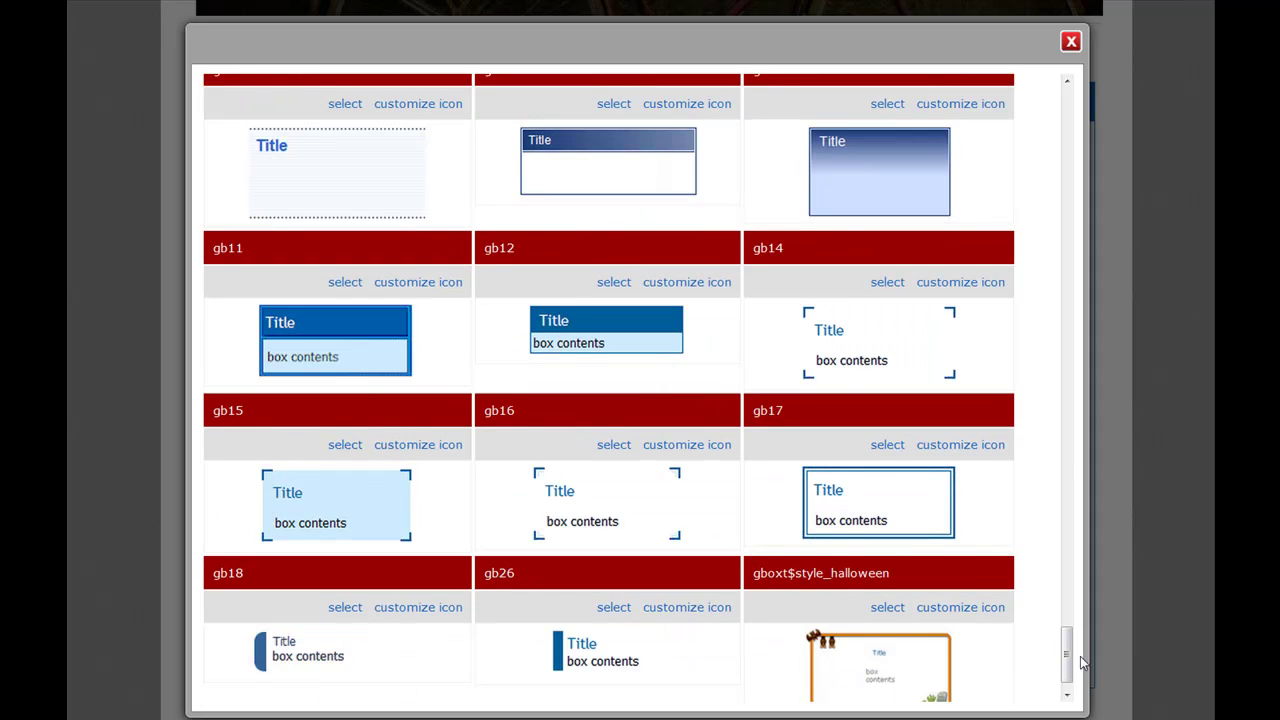
- Return to the first designs in the gallery and select the gboxc$css4 style for Groupbox 1
{"action": "left_click_drag", "start_coordinate": [1063, 640], "coordinate": [1095, 97]}
{"action": "left_click", "coordinate": [611, 343]}
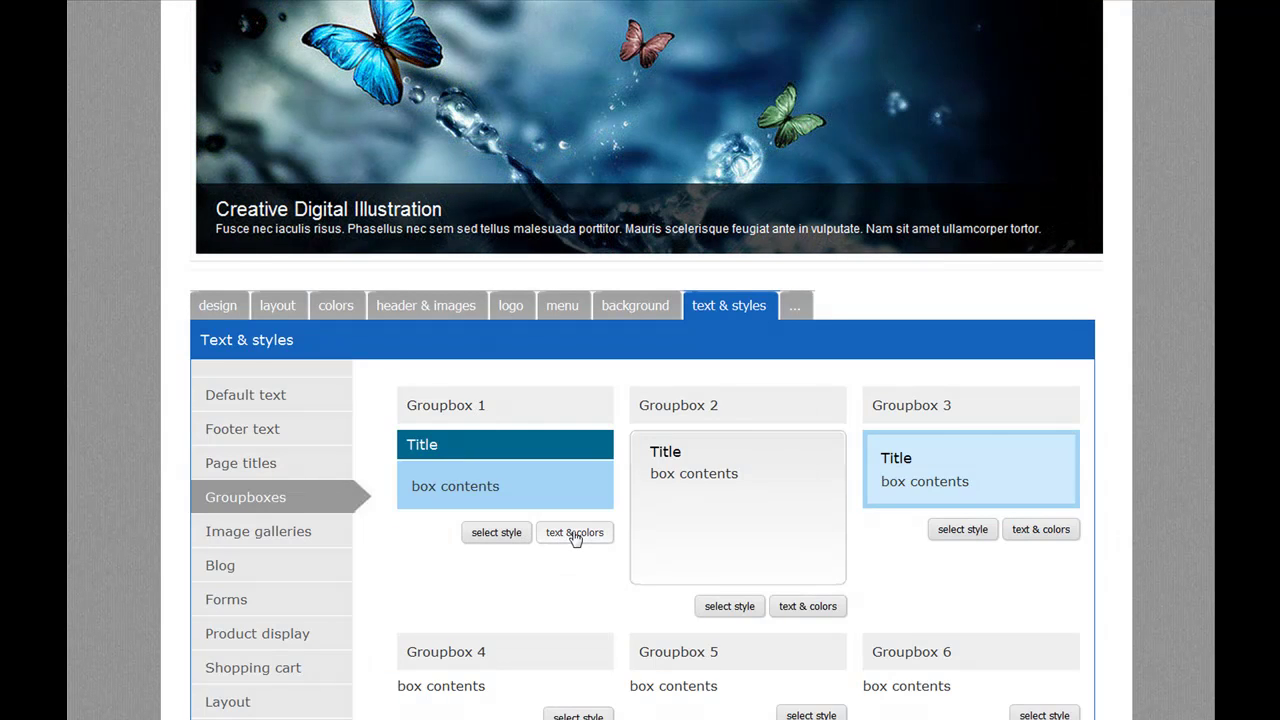
- Set Groupbox 1's background color to a custom light gray and apply the change
{"action": "left_click", "coordinate": [575, 533]}
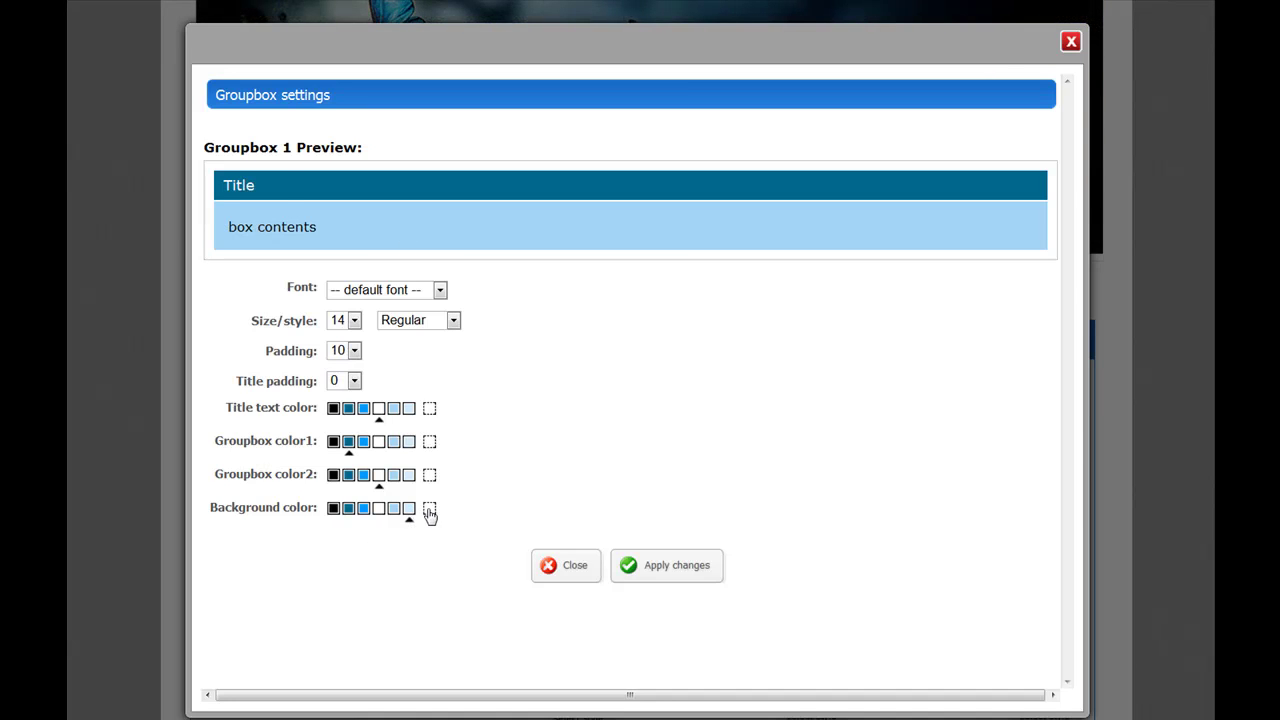
{"action": "left_click", "coordinate": [429, 511]}
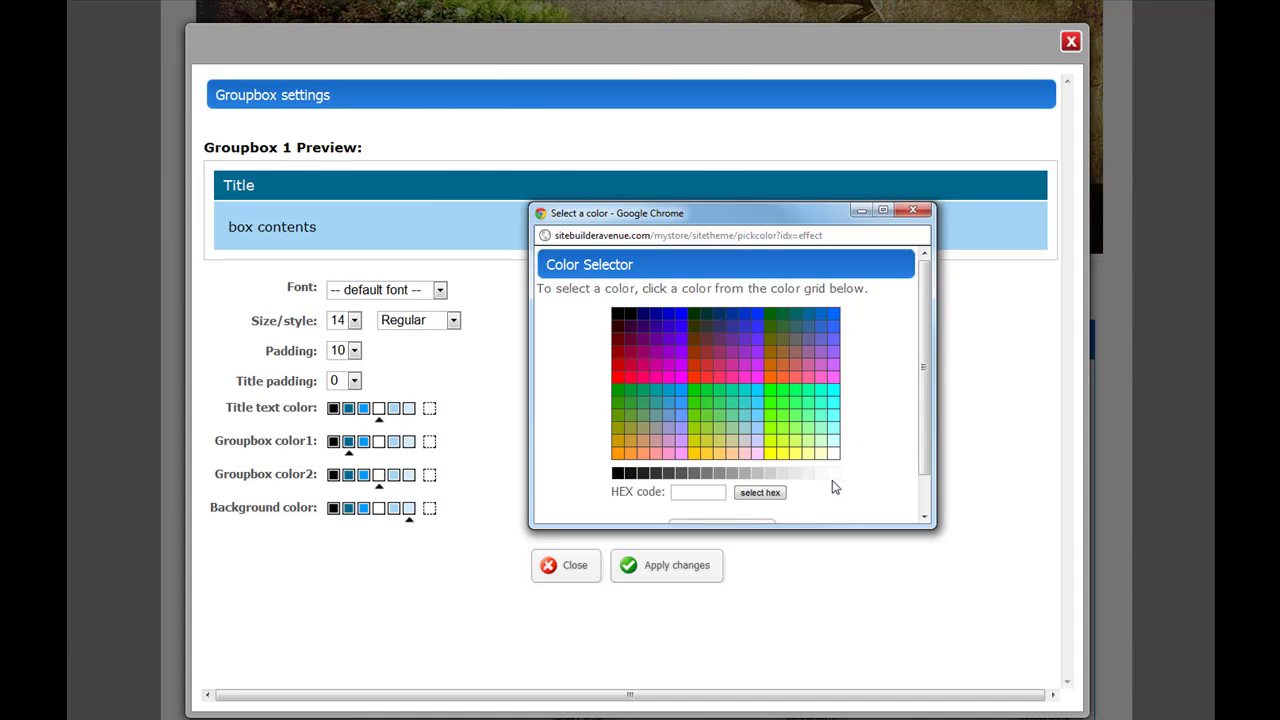
{"action": "left_click", "coordinate": [811, 474]}
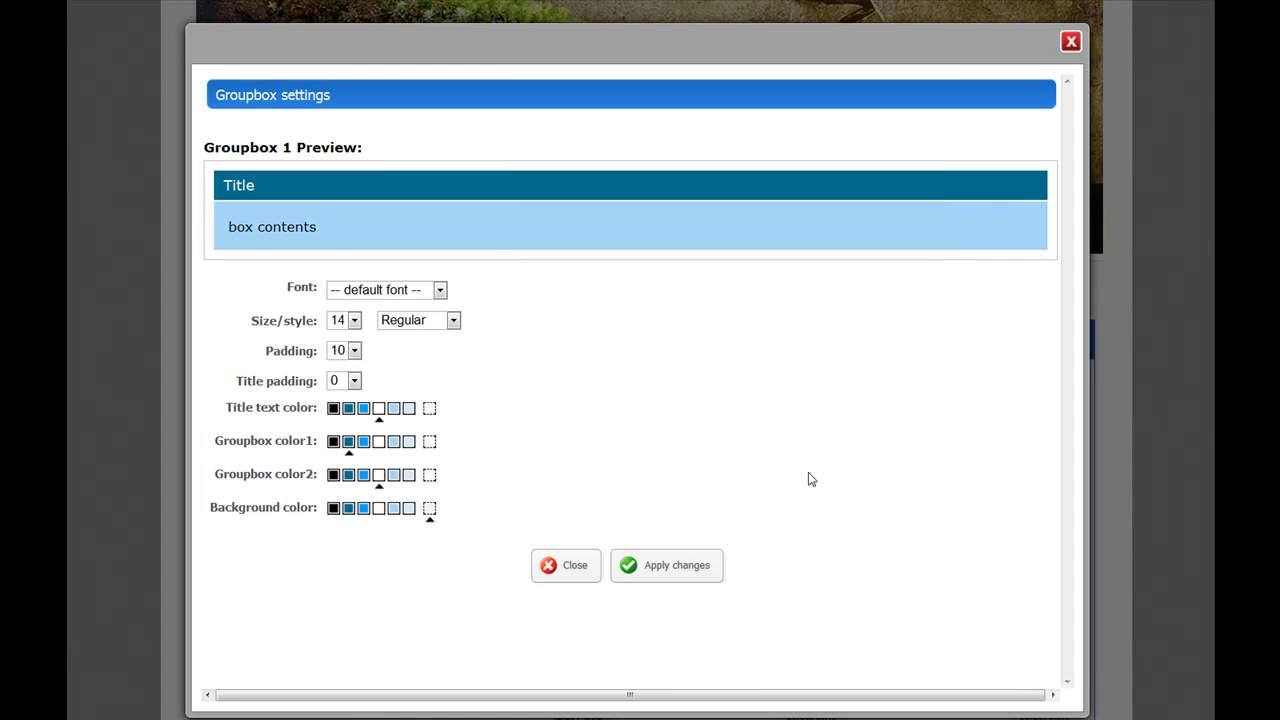
{"action": "left_click", "coordinate": [666, 566]}
{"action": "scroll", "coordinate": [620, 430], "scroll_direction": "down", "scroll_amount": 2}
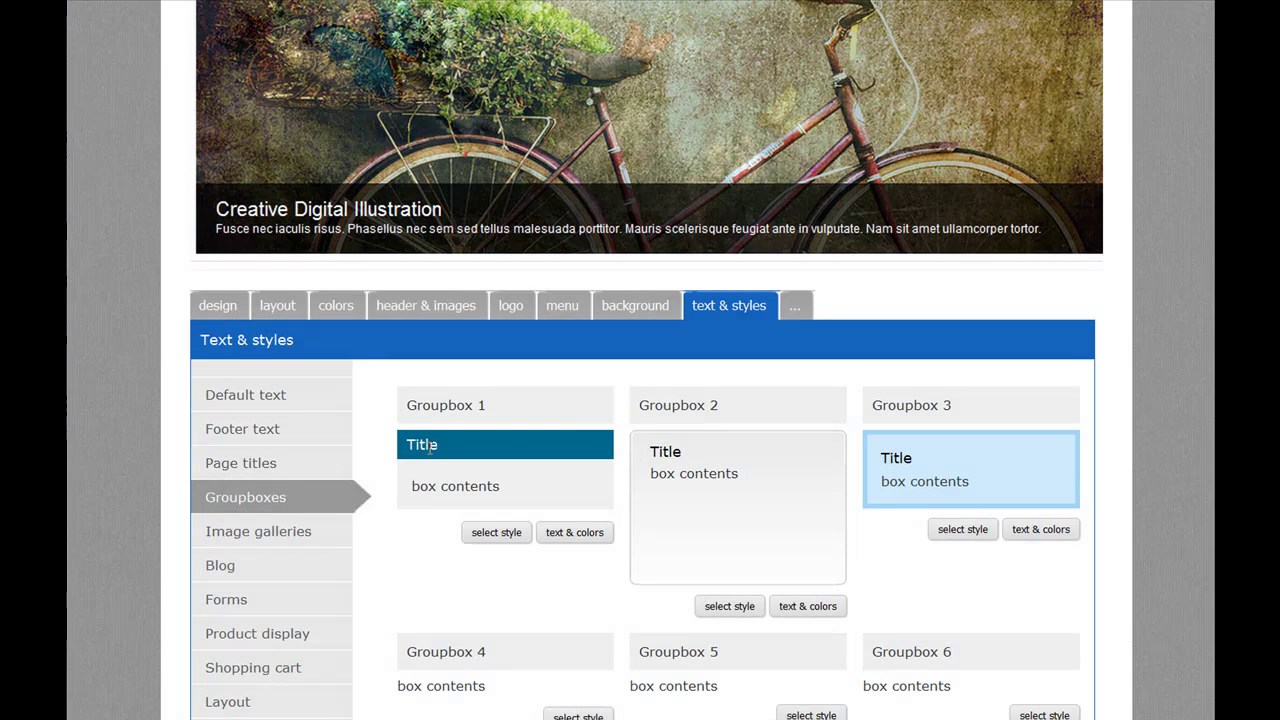
- Set Groupbox 1's font to Verdana and its padding to 9, and apply the groupbox style changes
{"action": "left_click", "coordinate": [560, 536]}
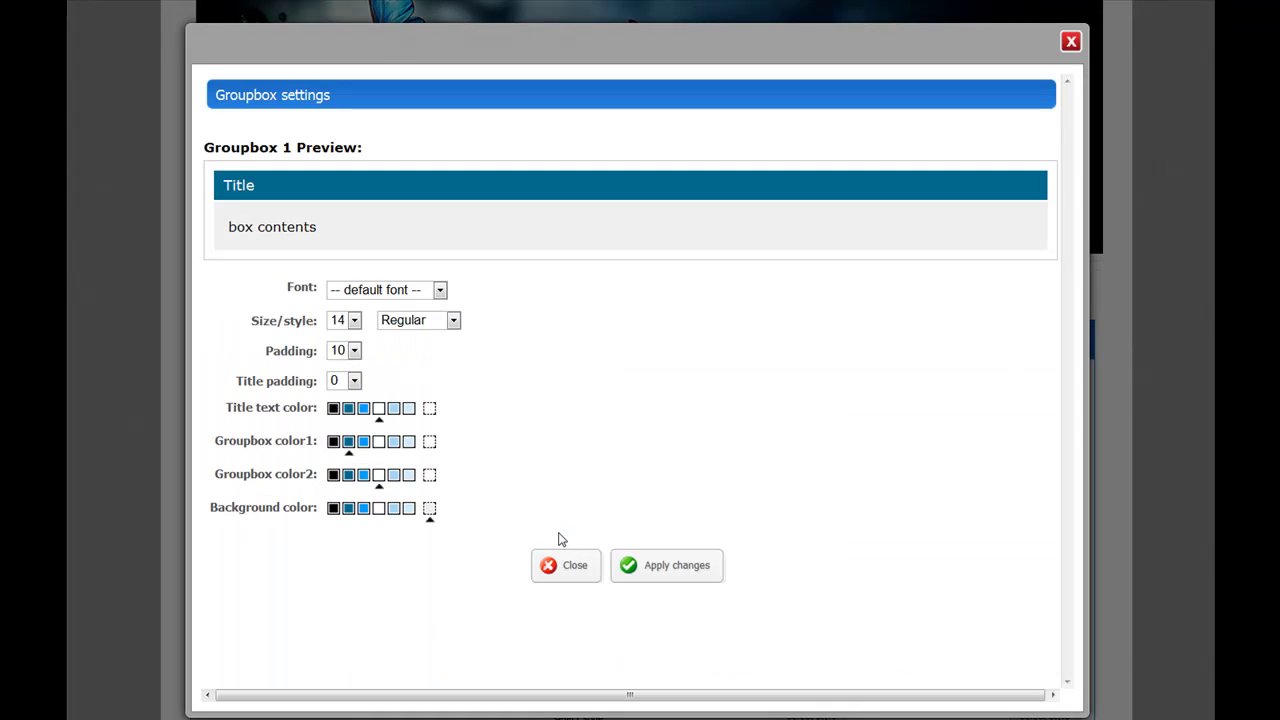
{"action": "left_click", "coordinate": [434, 291]}
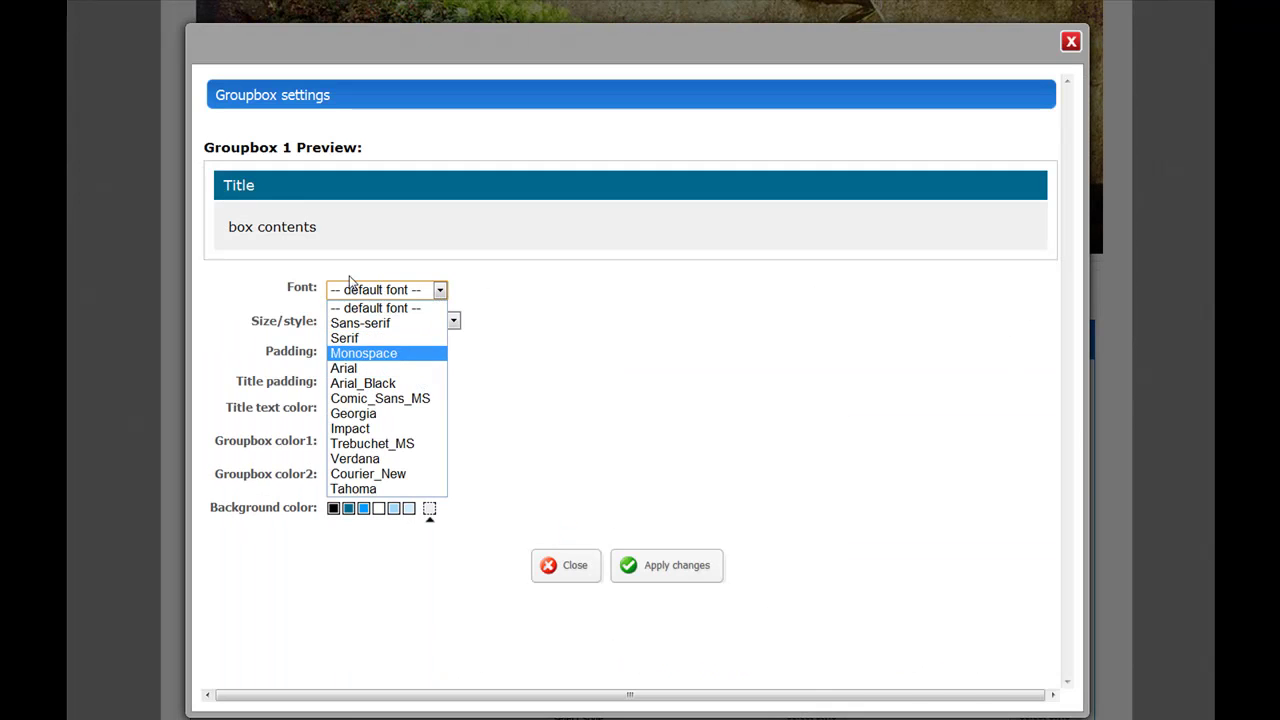
{"action": "left_click", "coordinate": [375, 458]}
{"action": "left_click", "coordinate": [507, 405]}
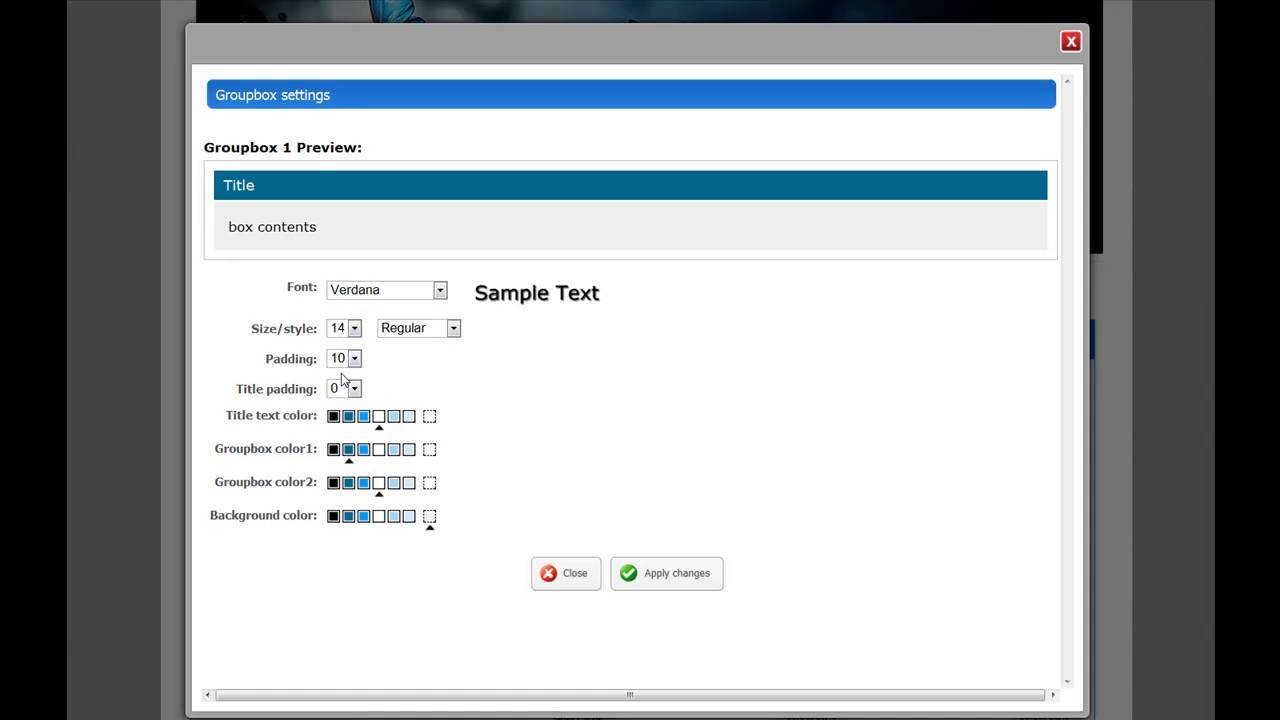
{"action": "left_click", "coordinate": [354, 358]}
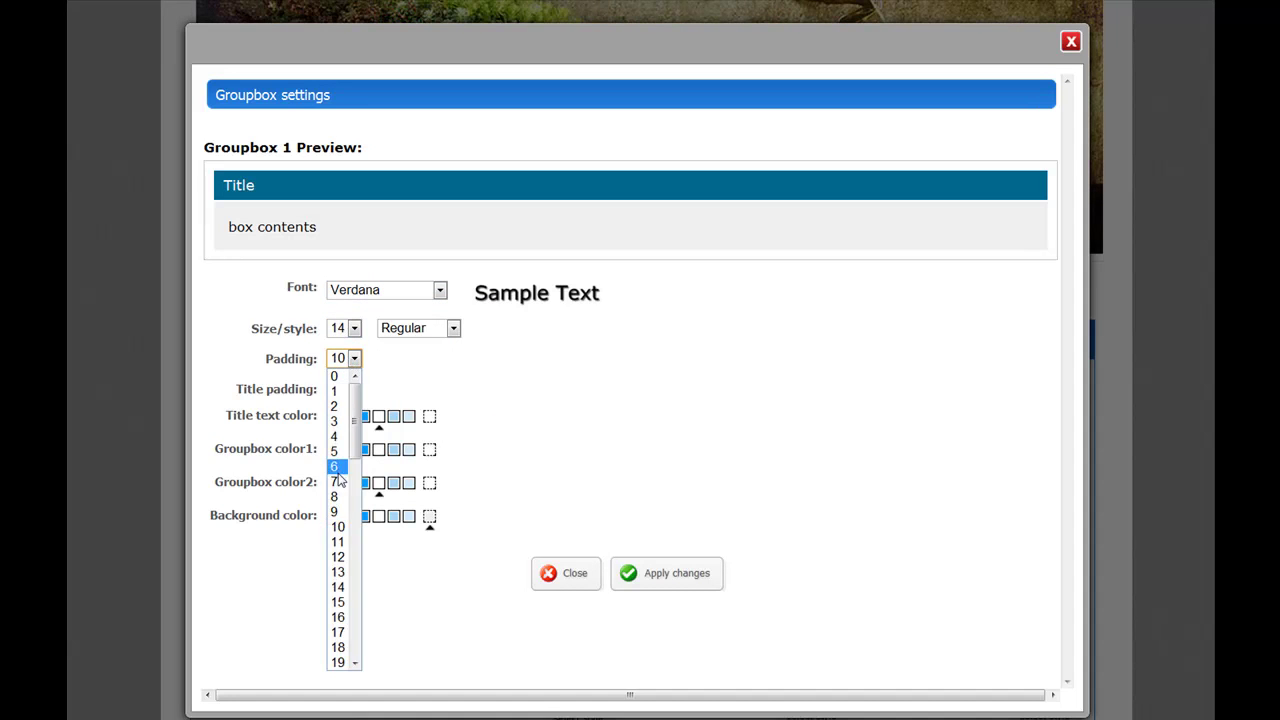
{"action": "left_click", "coordinate": [336, 512]}
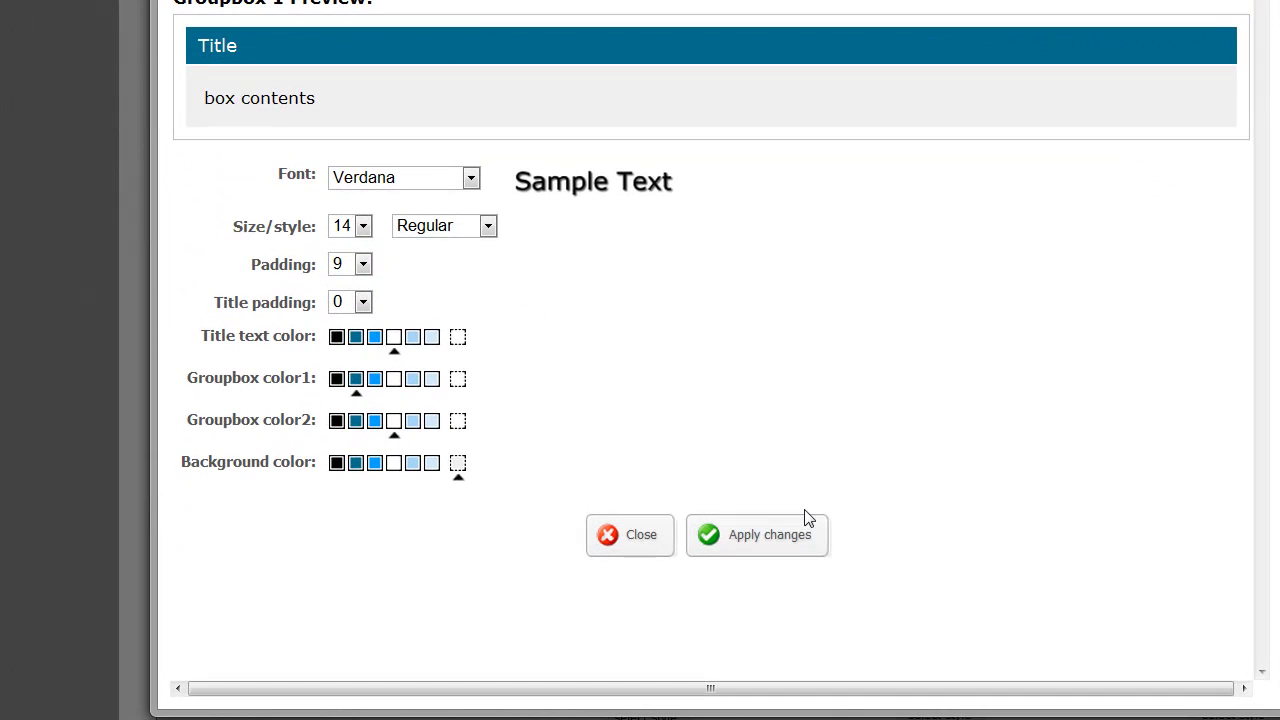
{"action": "left_click", "coordinate": [764, 558]}
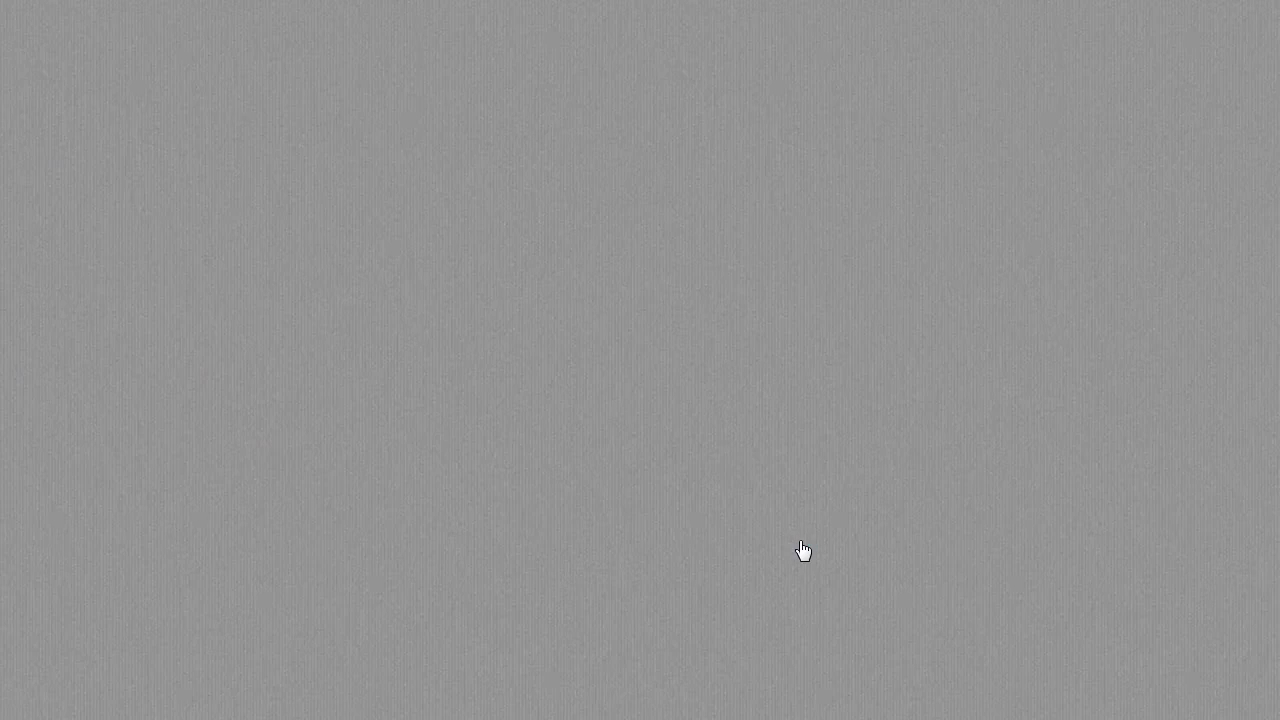
{"action": "scroll", "coordinate": [483, 700], "scroll_direction": "down", "scroll_amount": 3}
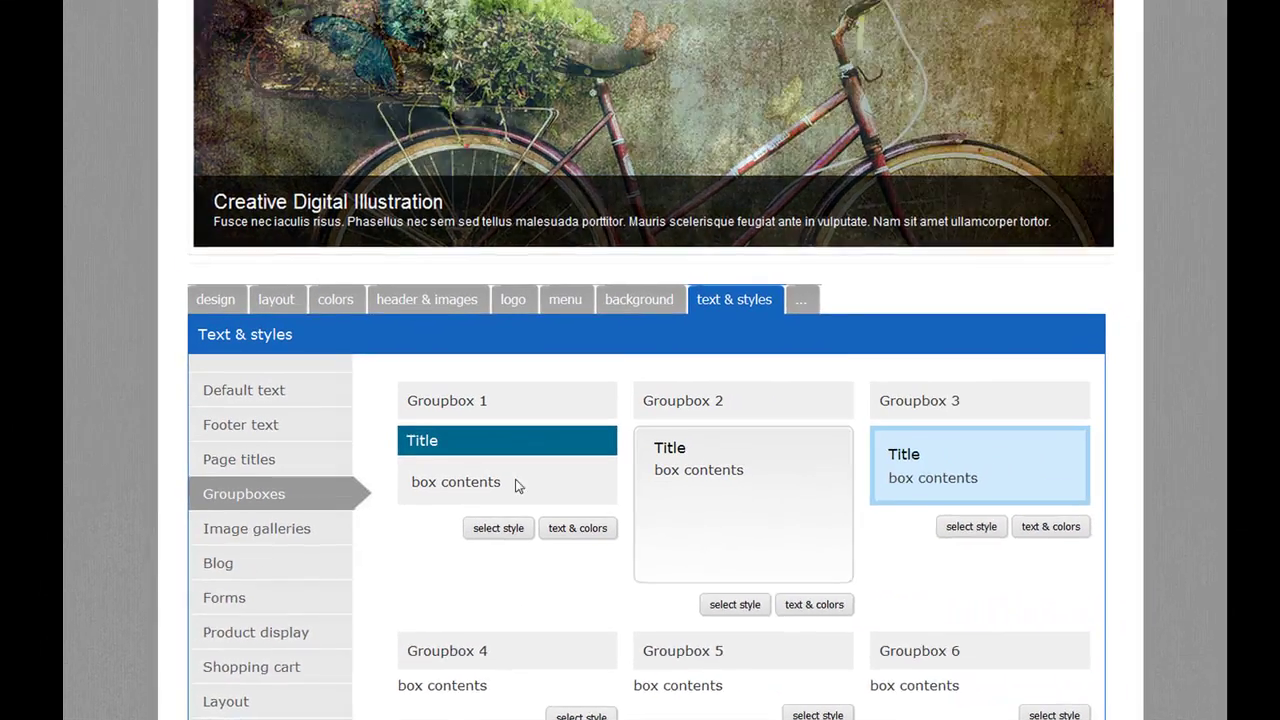
{"action": "scroll", "coordinate": [525, 470], "scroll_direction": "down", "scroll_amount": 3}
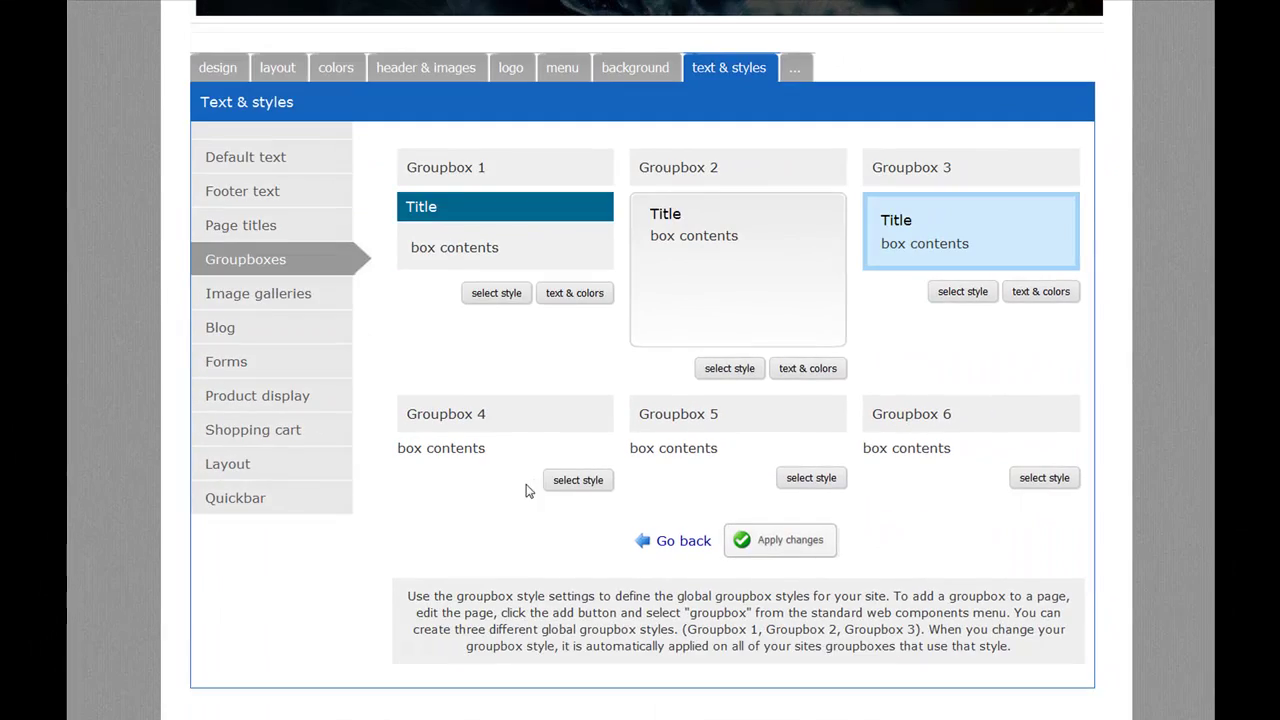
{"action": "left_click", "coordinate": [786, 535]}
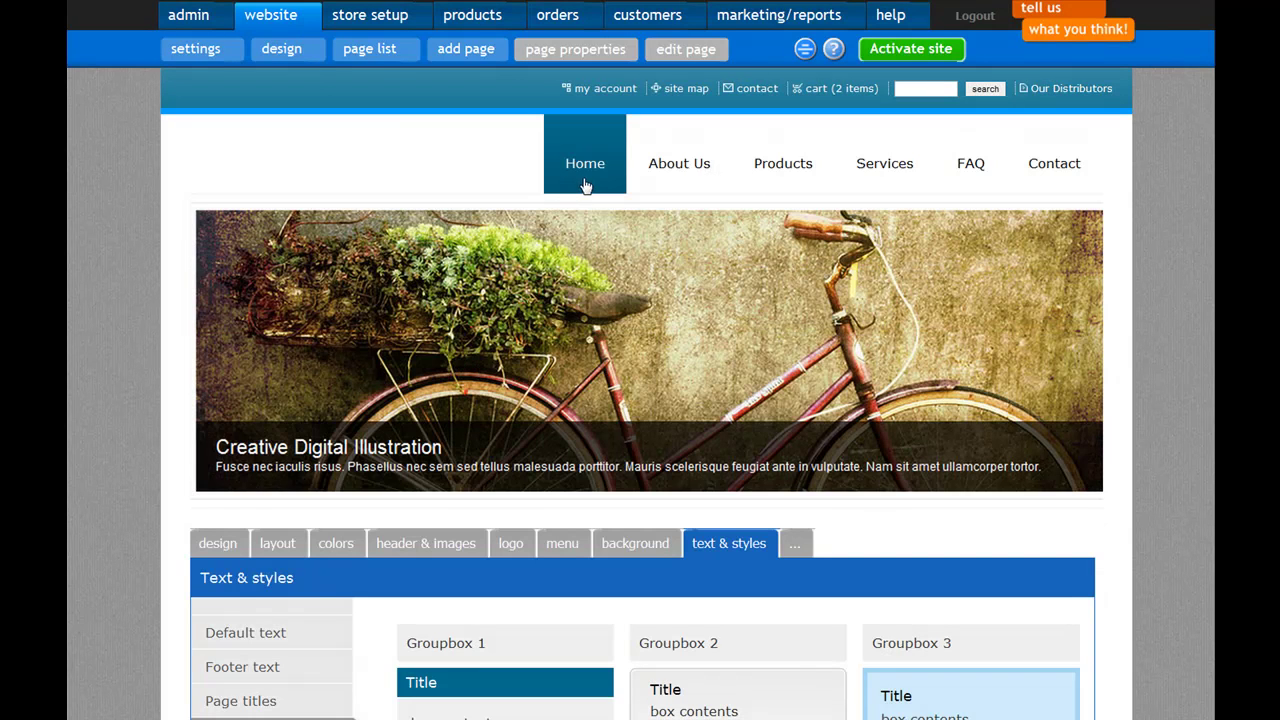
- Open the Home page for editing and move the empty groupbox above the featured bike product in section 2
{"action": "left_click", "coordinate": [588, 175]}
{"action": "scroll", "coordinate": [617, 326], "scroll_direction": "down", "scroll_amount": 5}
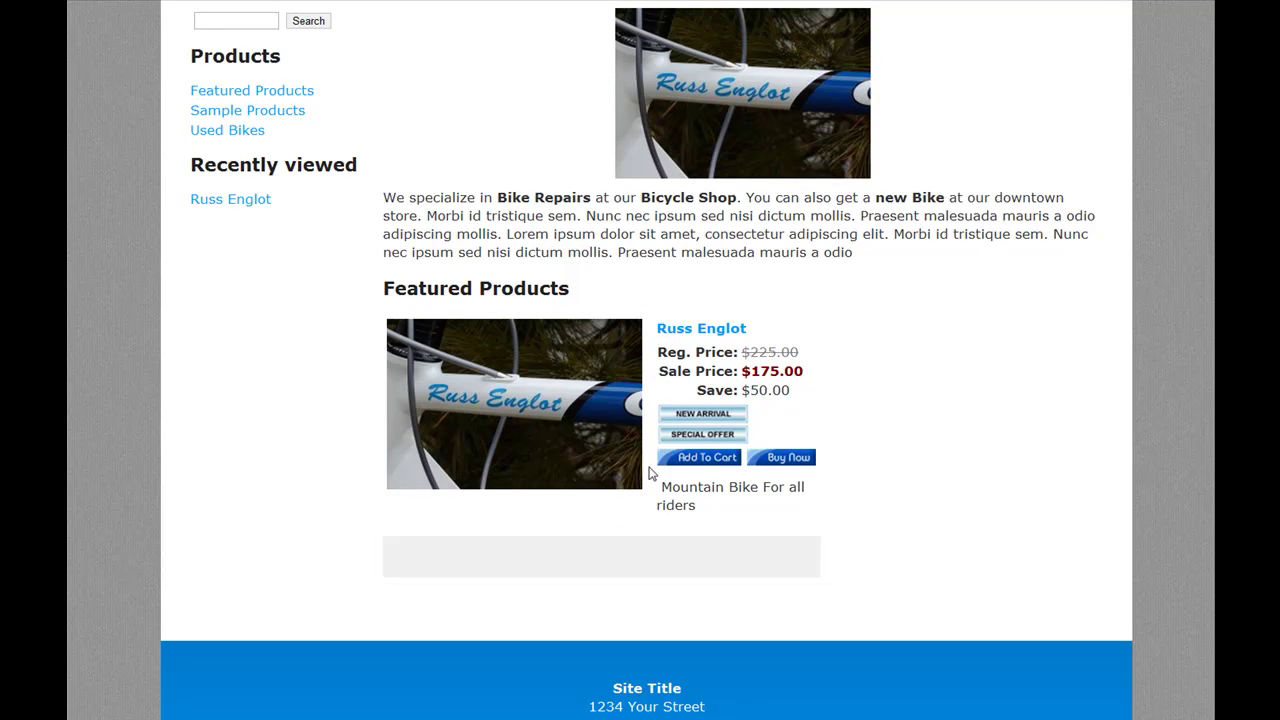
{"action": "scroll", "coordinate": [694, 304], "scroll_direction": "up", "scroll_amount": 5}
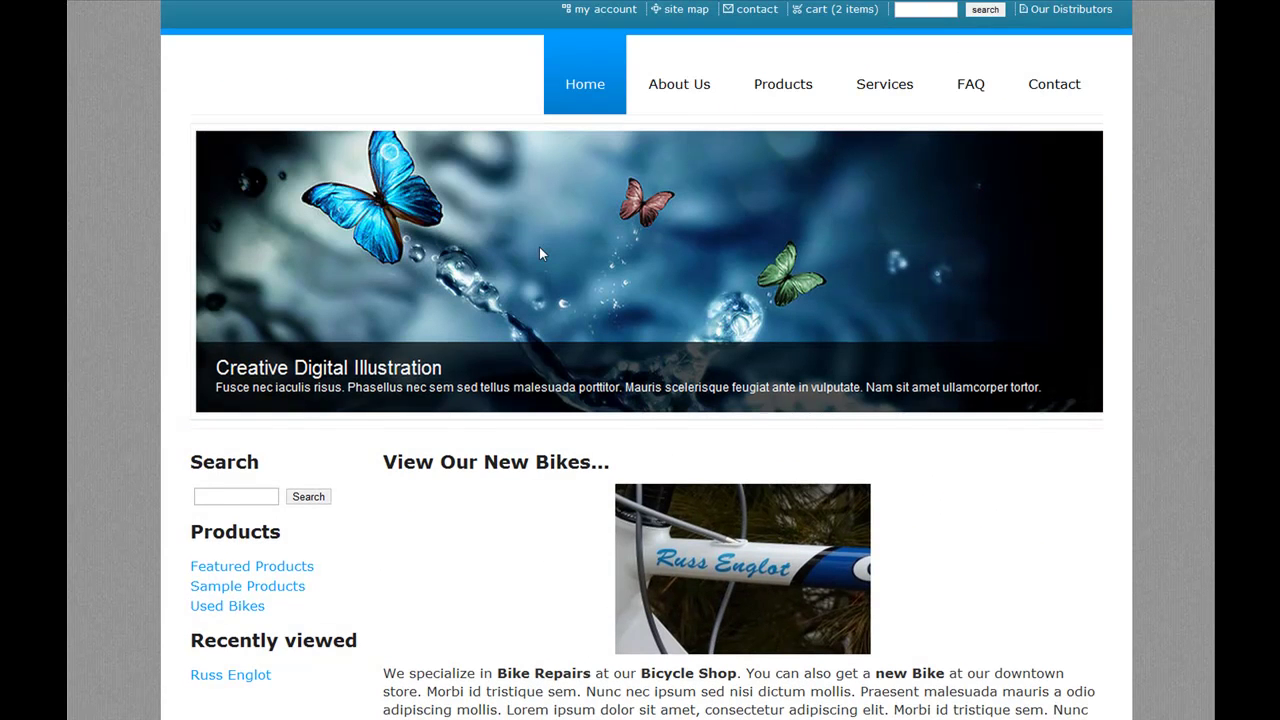
{"action": "scroll", "coordinate": [584, 220], "scroll_direction": "up", "scroll_amount": 1}
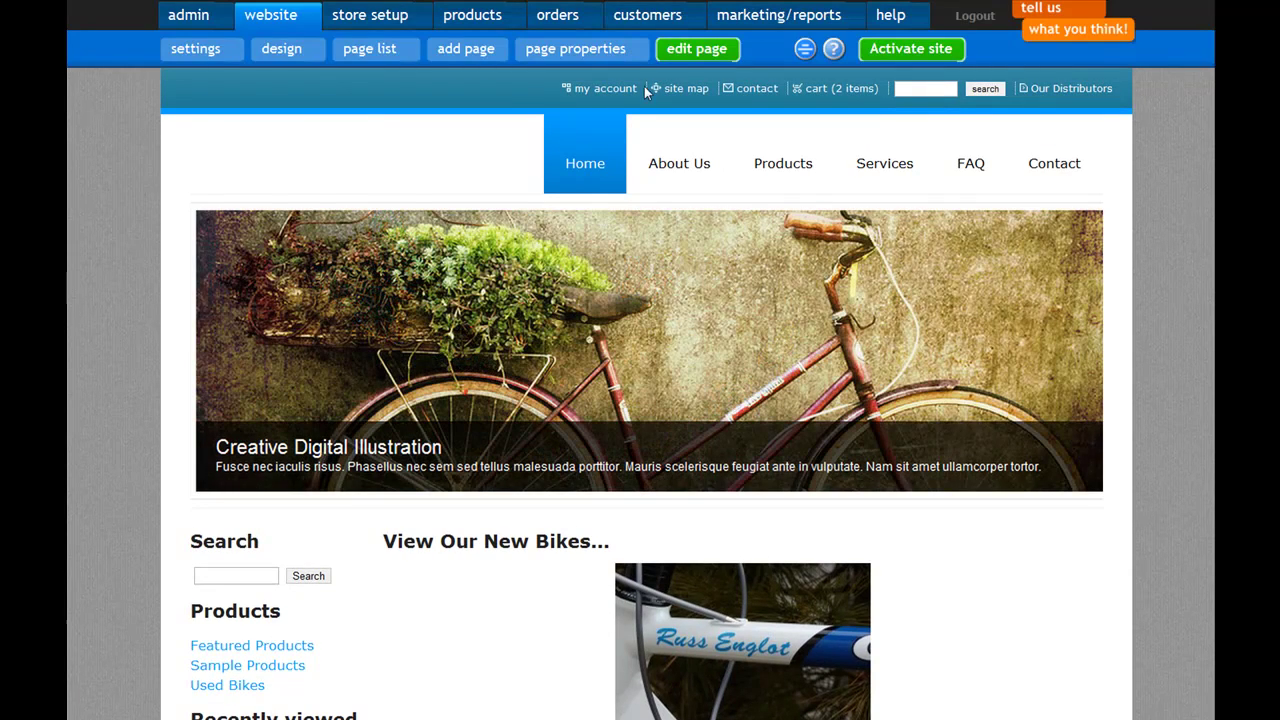
{"action": "left_click", "coordinate": [684, 51]}
{"action": "scroll", "coordinate": [673, 425], "scroll_direction": "down", "scroll_amount": 4}
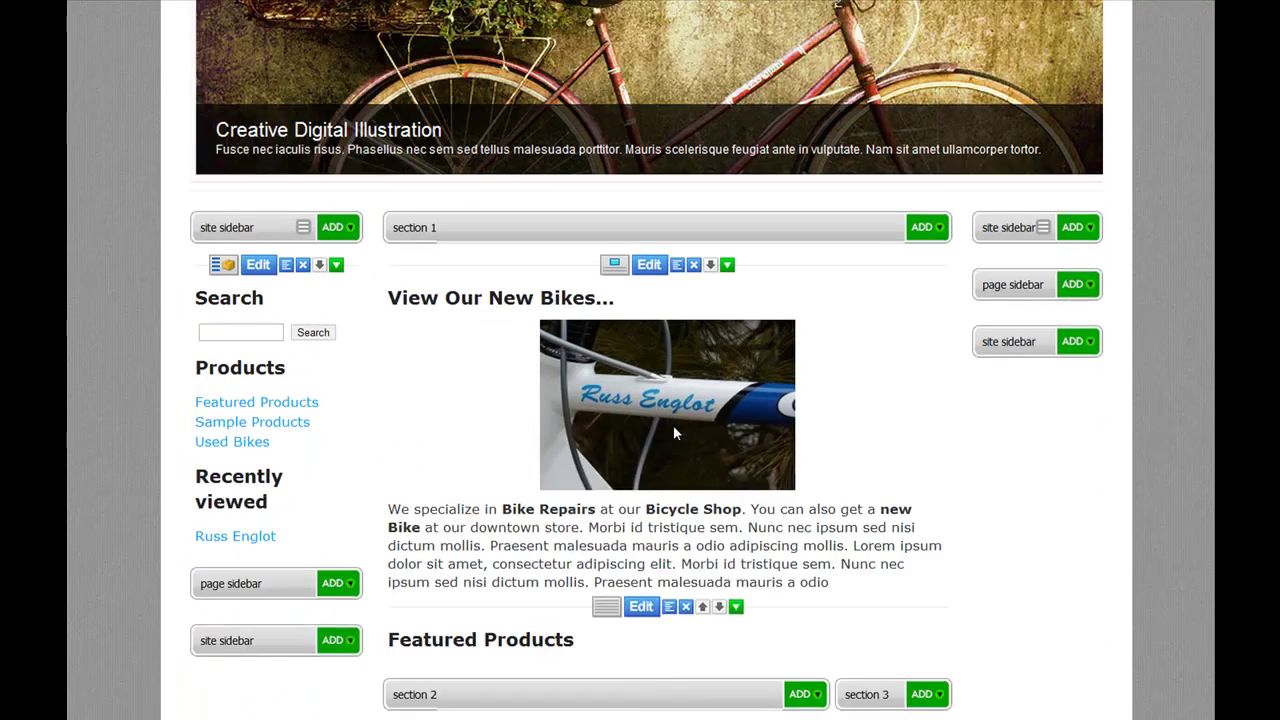
{"action": "scroll", "coordinate": [675, 432], "scroll_direction": "down", "scroll_amount": 3}
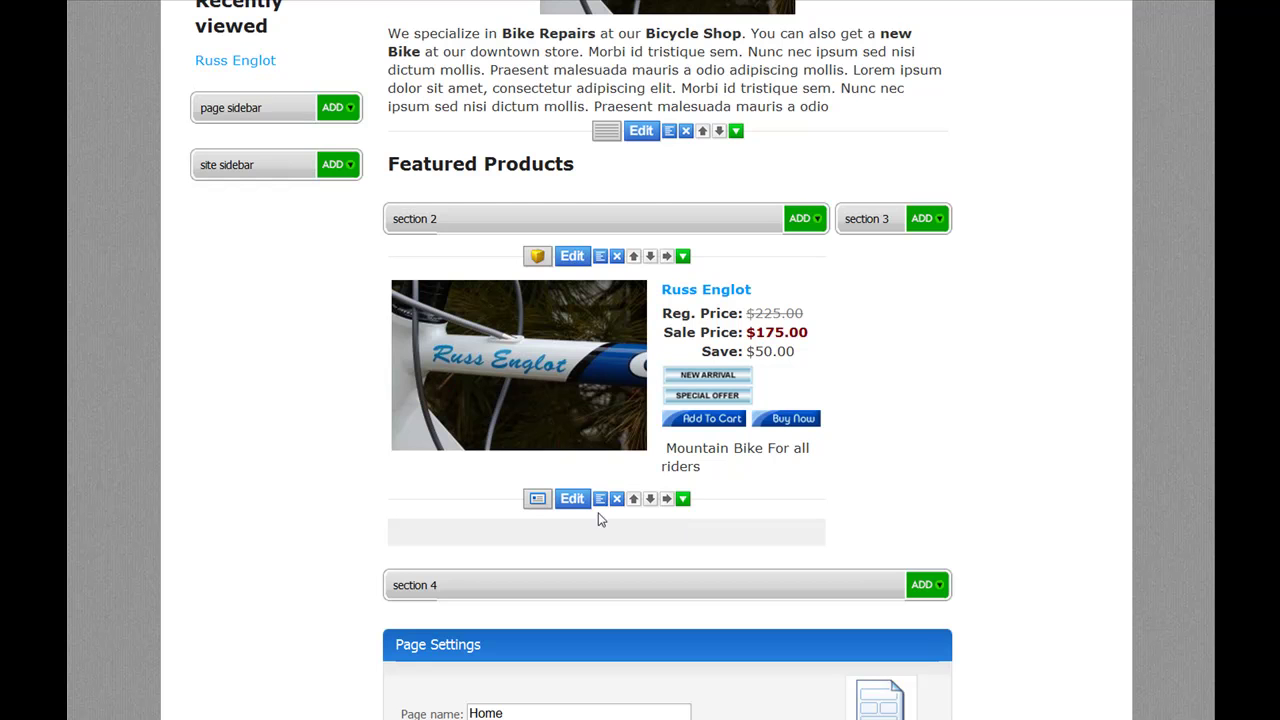
{"action": "left_click", "coordinate": [635, 499]}
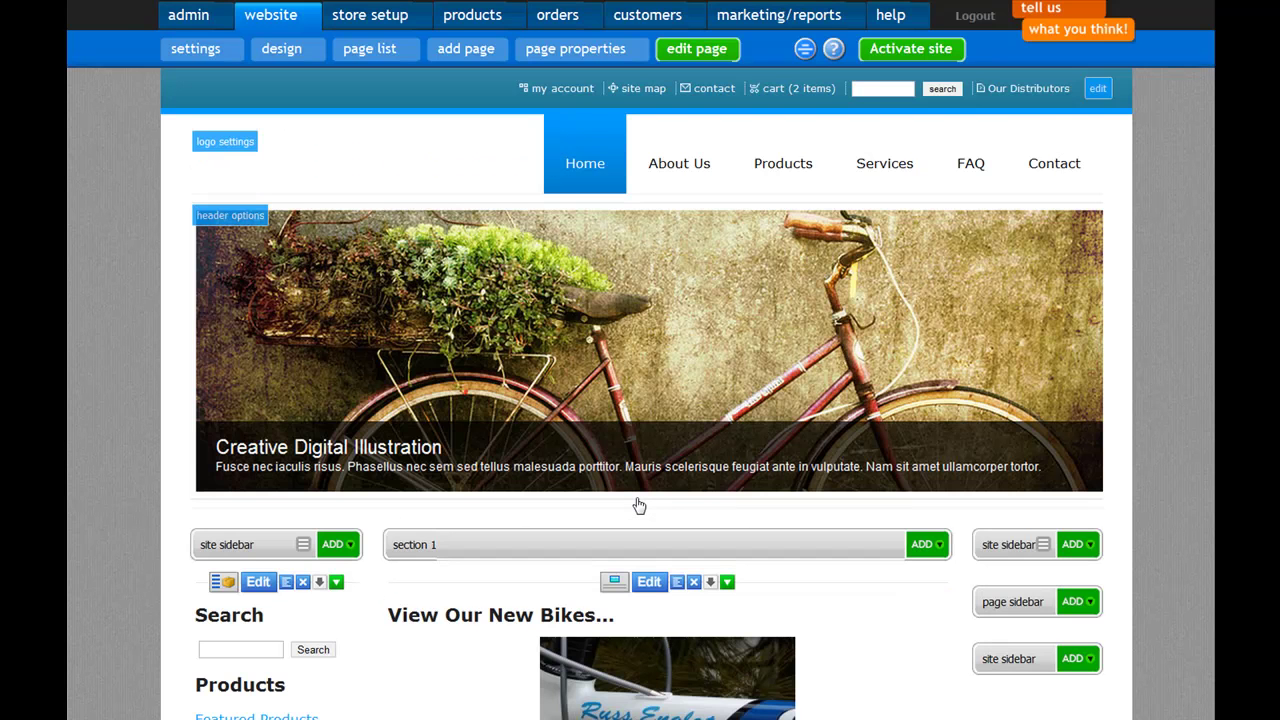
- Move the featured bike product up into the groupbox in section 2
{"action": "scroll", "coordinate": [785, 519], "scroll_direction": "down", "scroll_amount": 9}
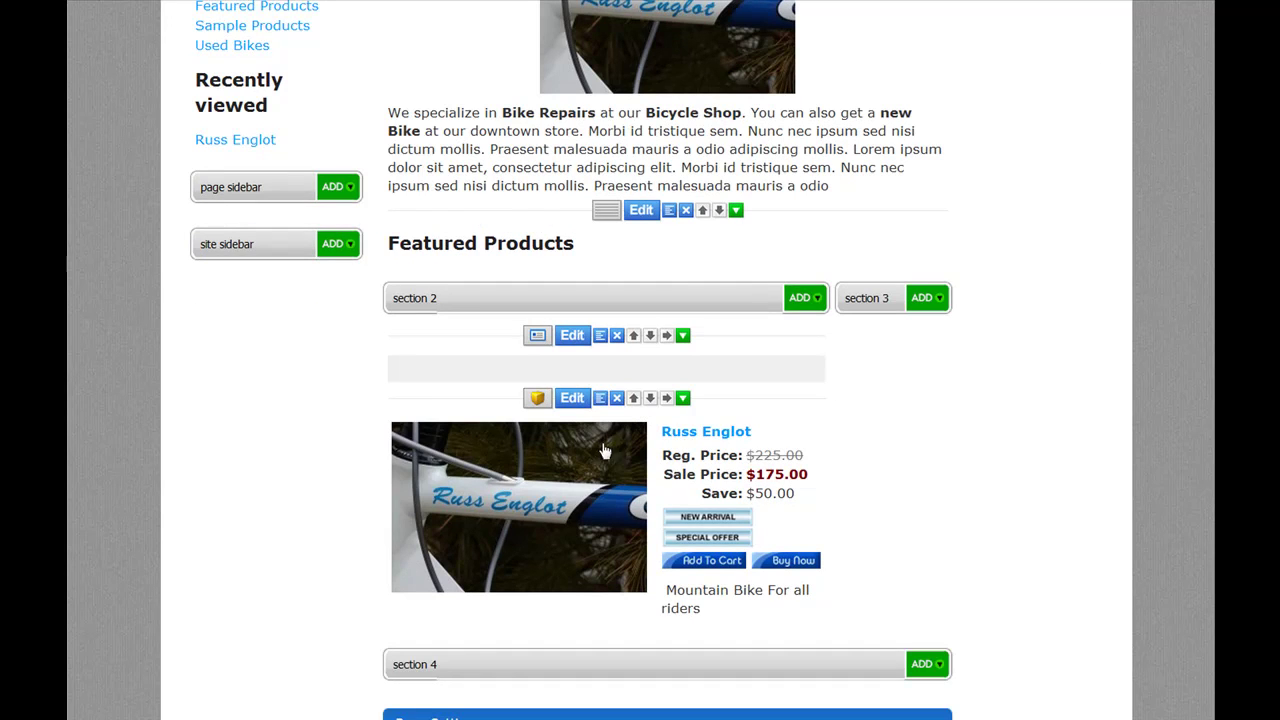
{"action": "left_click", "coordinate": [633, 399]}
{"action": "scroll", "coordinate": [695, 498], "scroll_direction": "down", "scroll_amount": 5}
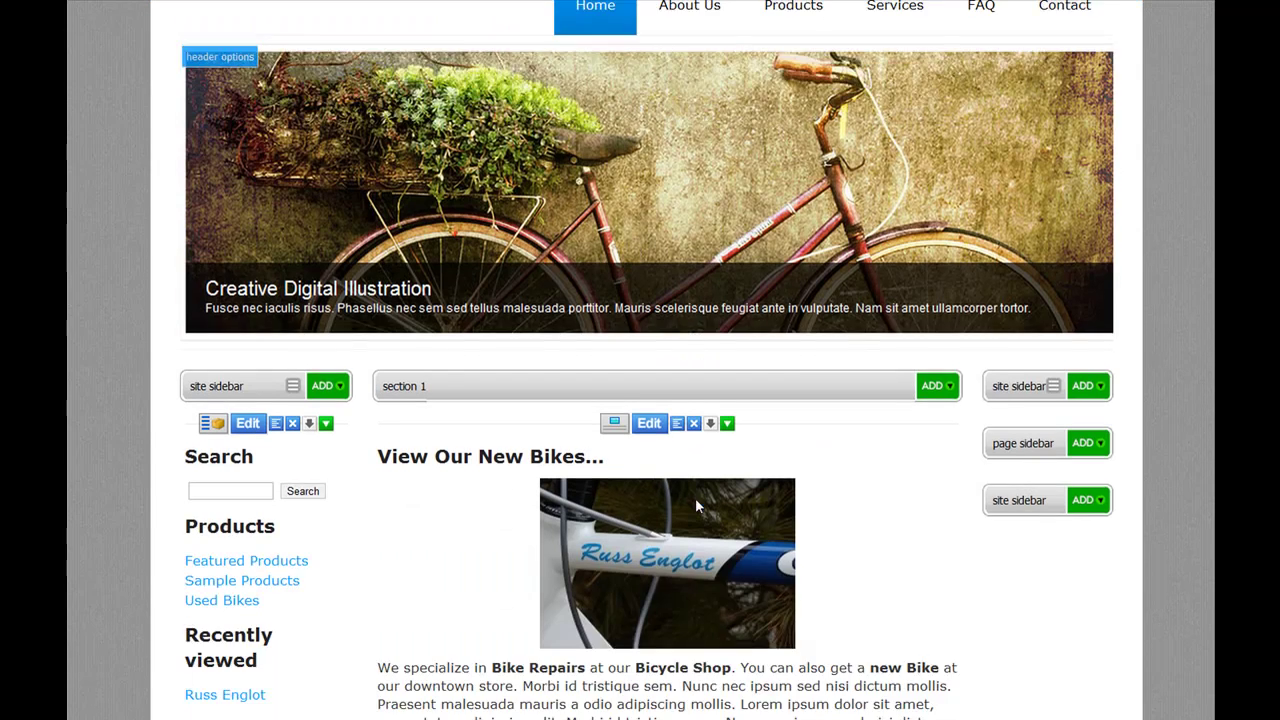
{"action": "scroll", "coordinate": [716, 517], "scroll_direction": "down", "scroll_amount": 2}
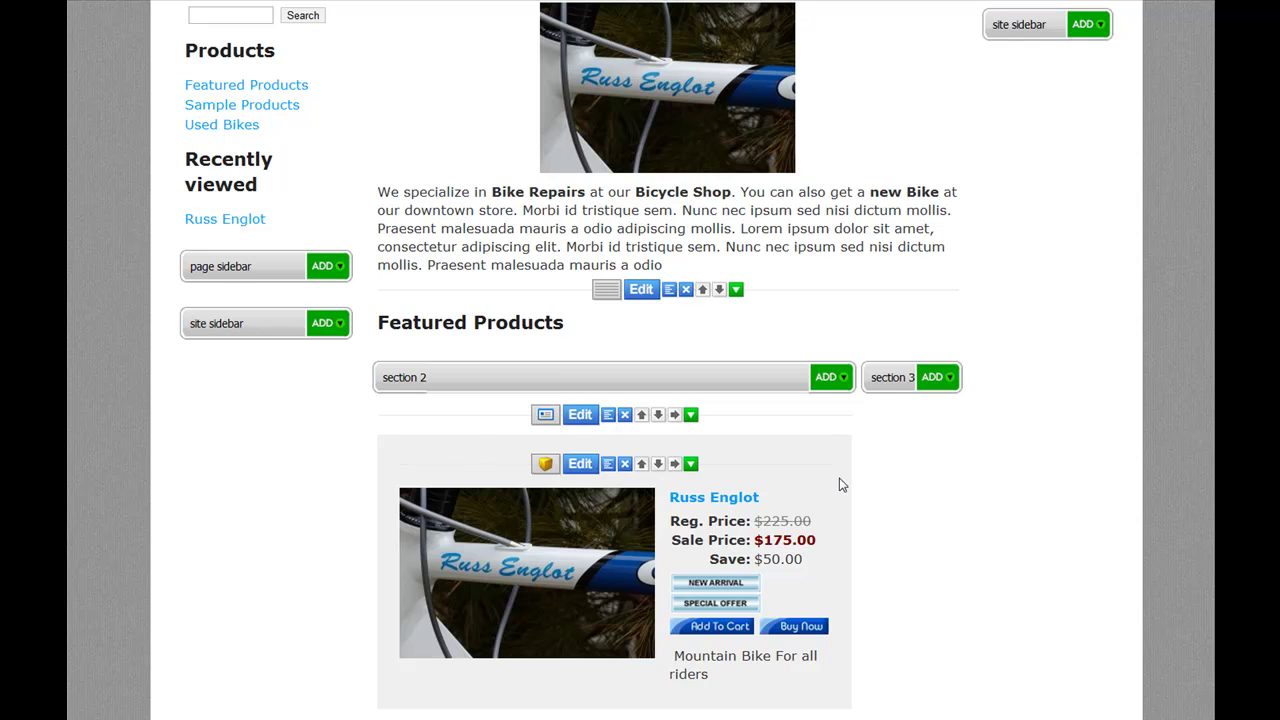
- From the Home page groupbox's style management, set Groupbox 1's Groupbox color2 to dark teal and apply the change
{"action": "left_click", "coordinate": [580, 416]}
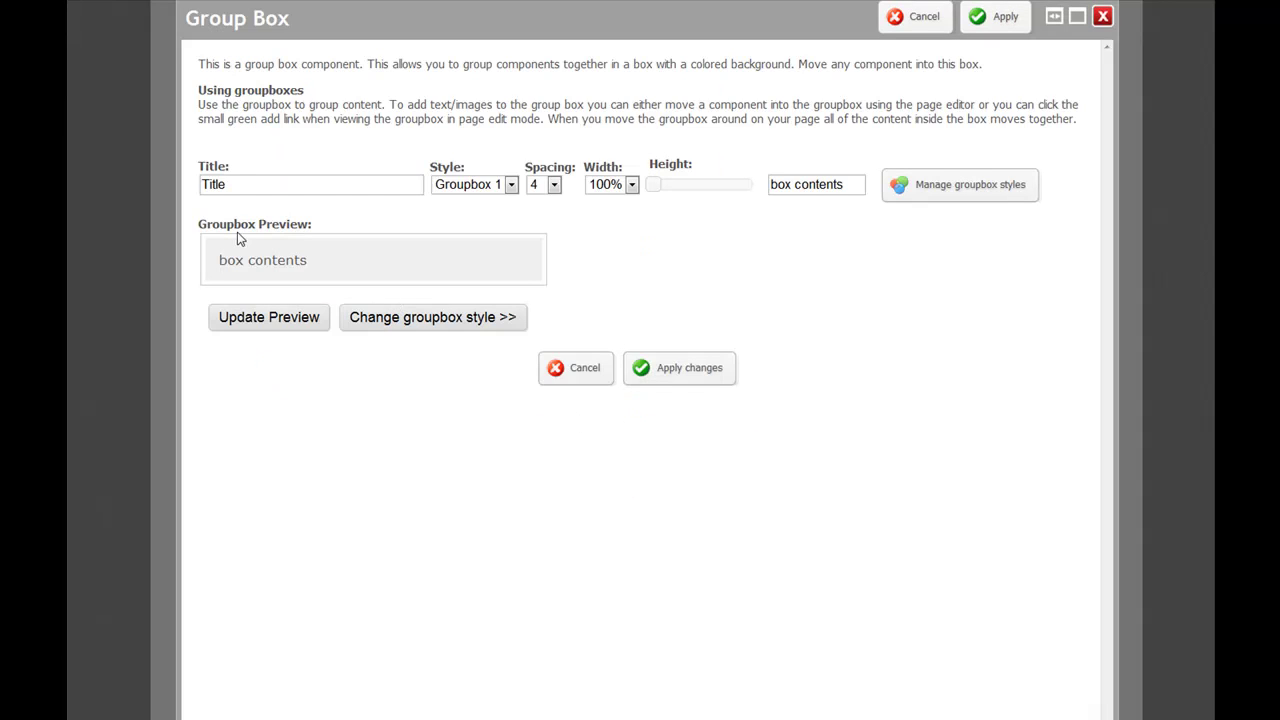
{"action": "left_click", "coordinate": [955, 195]}
{"action": "scroll", "coordinate": [543, 546], "scroll_direction": "down", "scroll_amount": 3}
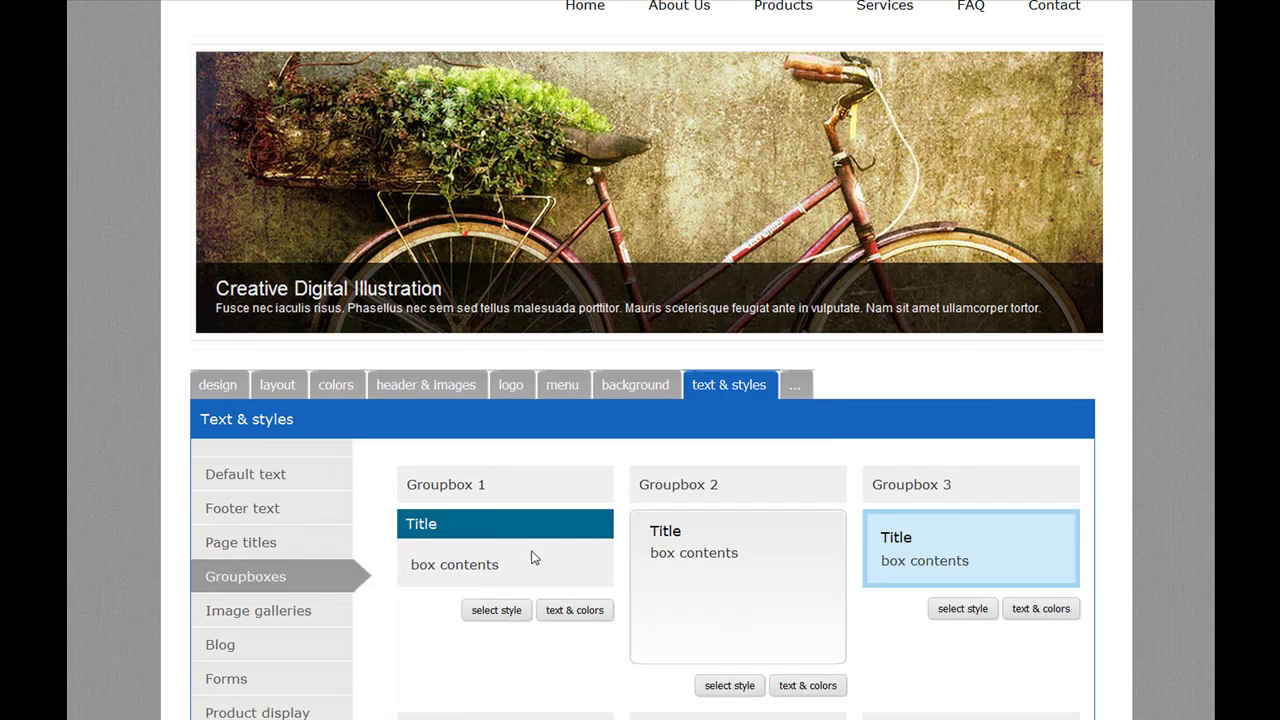
{"action": "left_click", "coordinate": [563, 611]}
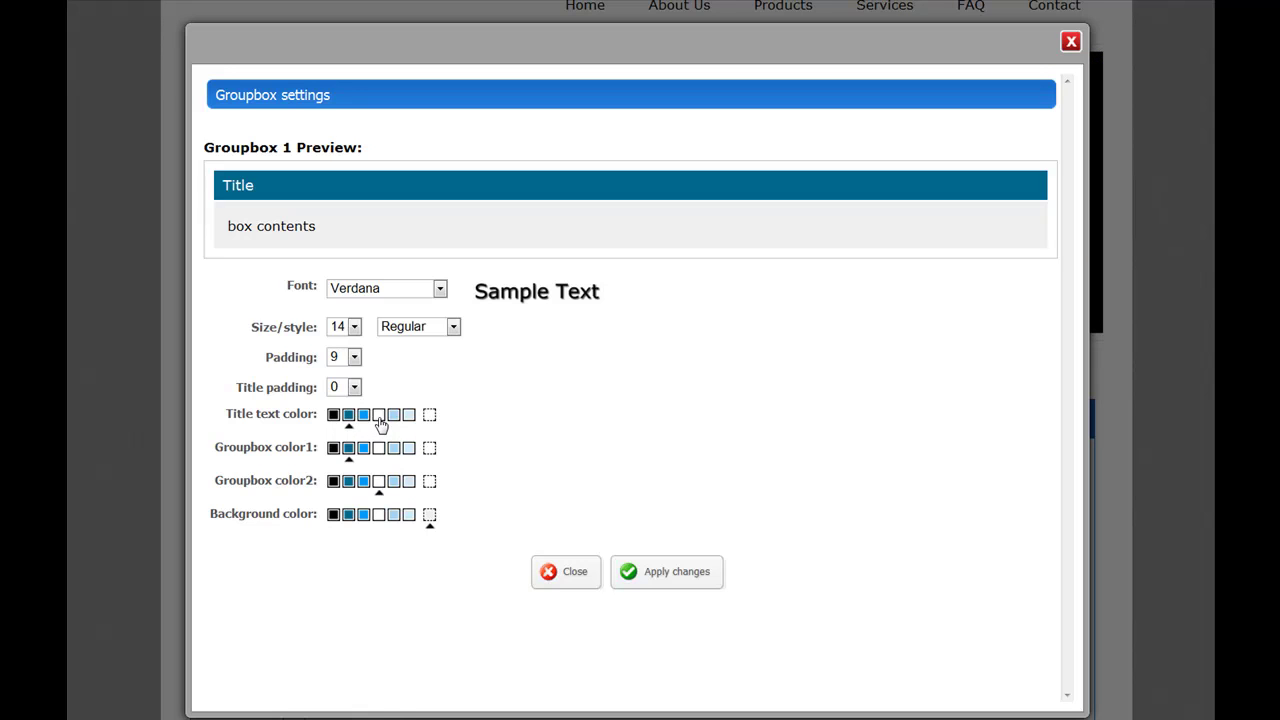
{"action": "left_click", "coordinate": [349, 483]}
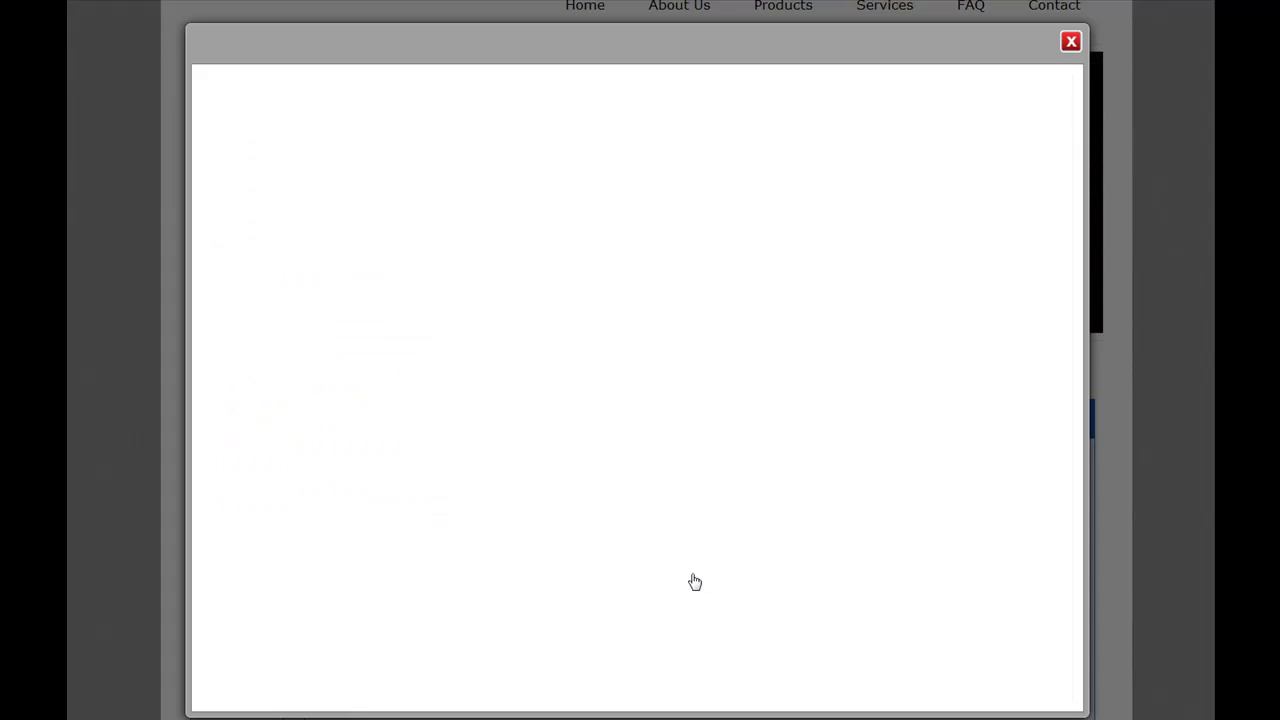
{"action": "left_click", "coordinate": [695, 578]}
{"action": "scroll", "coordinate": [605, 591], "scroll_direction": "down", "scroll_amount": 3}
{"action": "scroll", "coordinate": [617, 591], "scroll_direction": "up", "scroll_amount": 3}
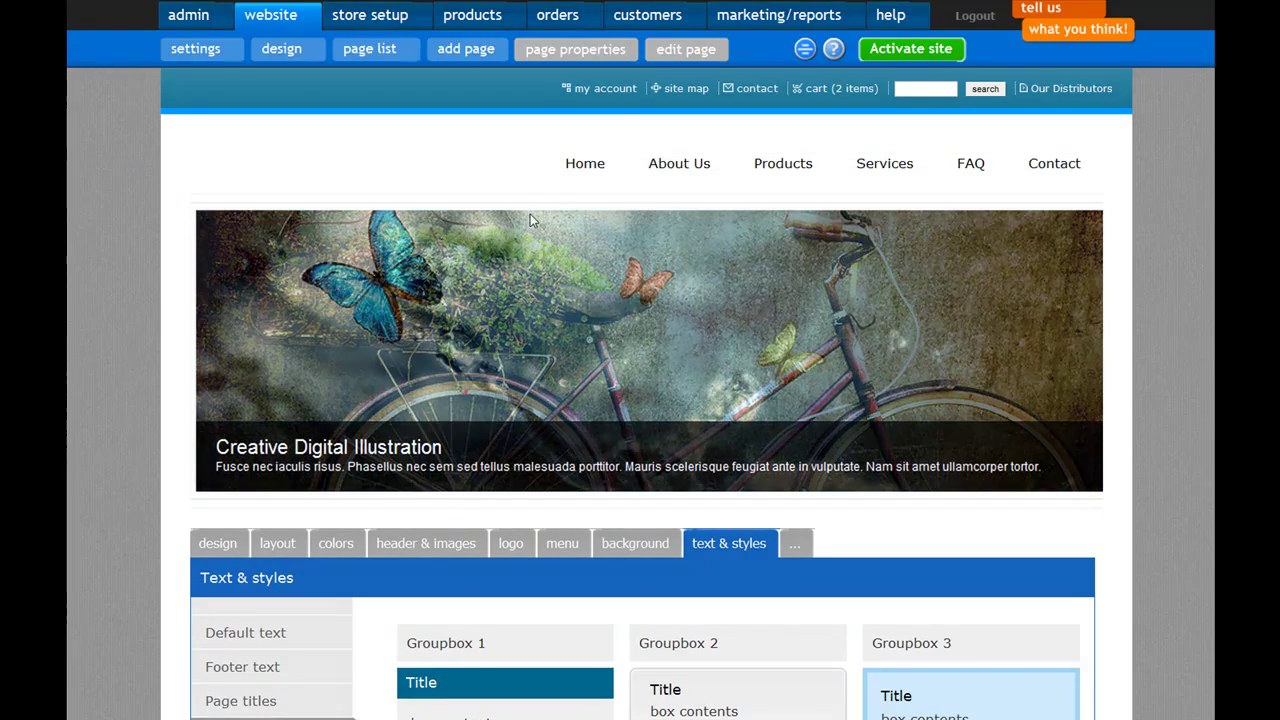
- Return to the Home page editor and set the groupbox's title to "Newest Arrival For Summer"
{"action": "left_click", "coordinate": [573, 177]}
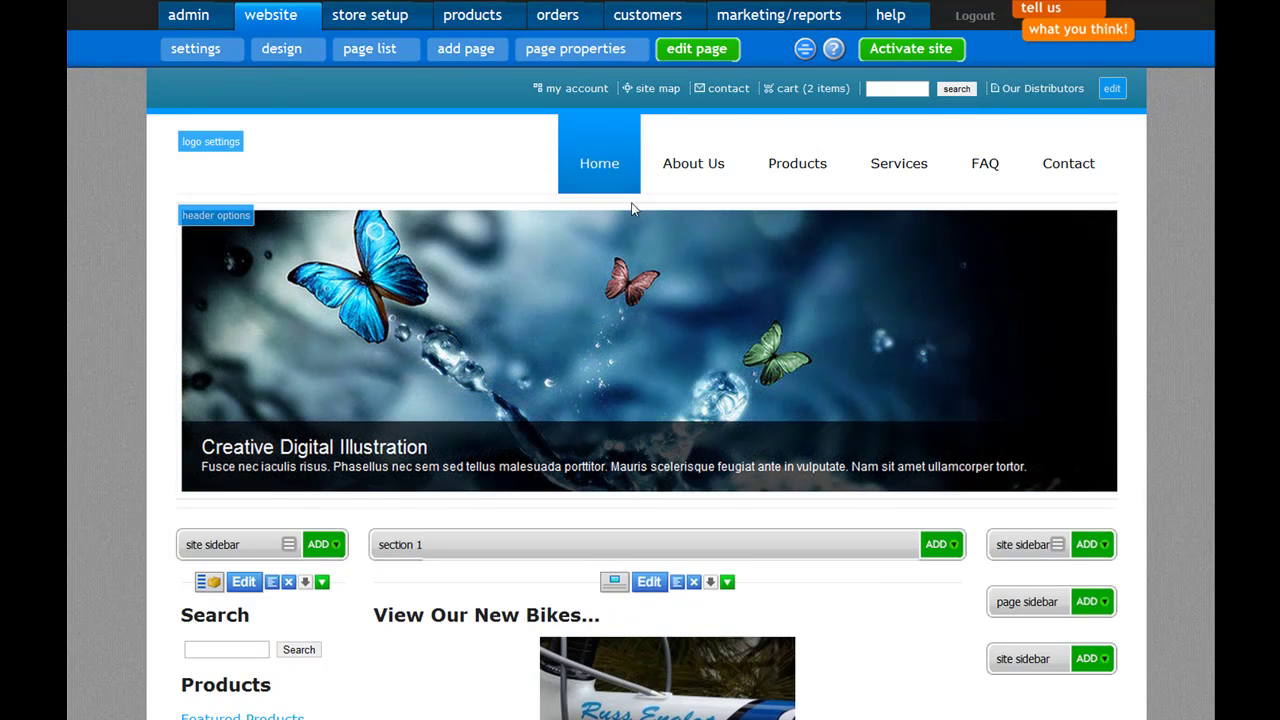
{"action": "scroll", "coordinate": [632, 188], "scroll_direction": "down", "scroll_amount": 7}
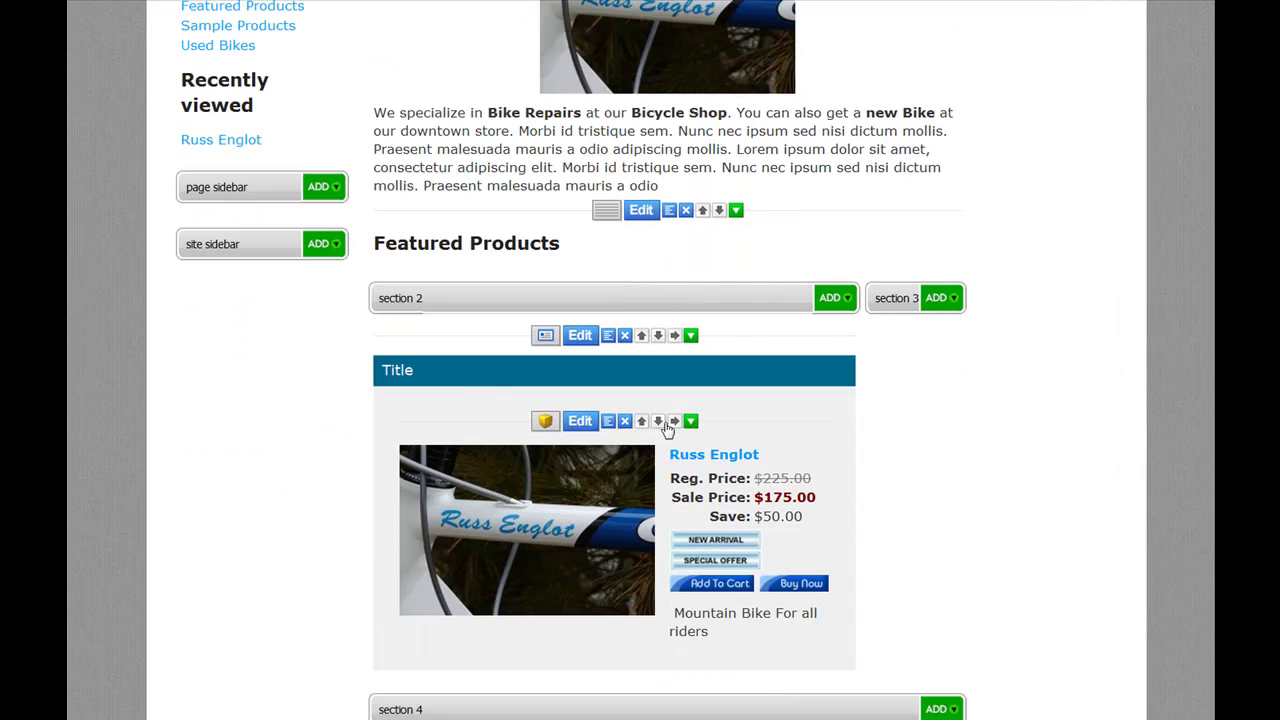
{"action": "left_click", "coordinate": [580, 336]}
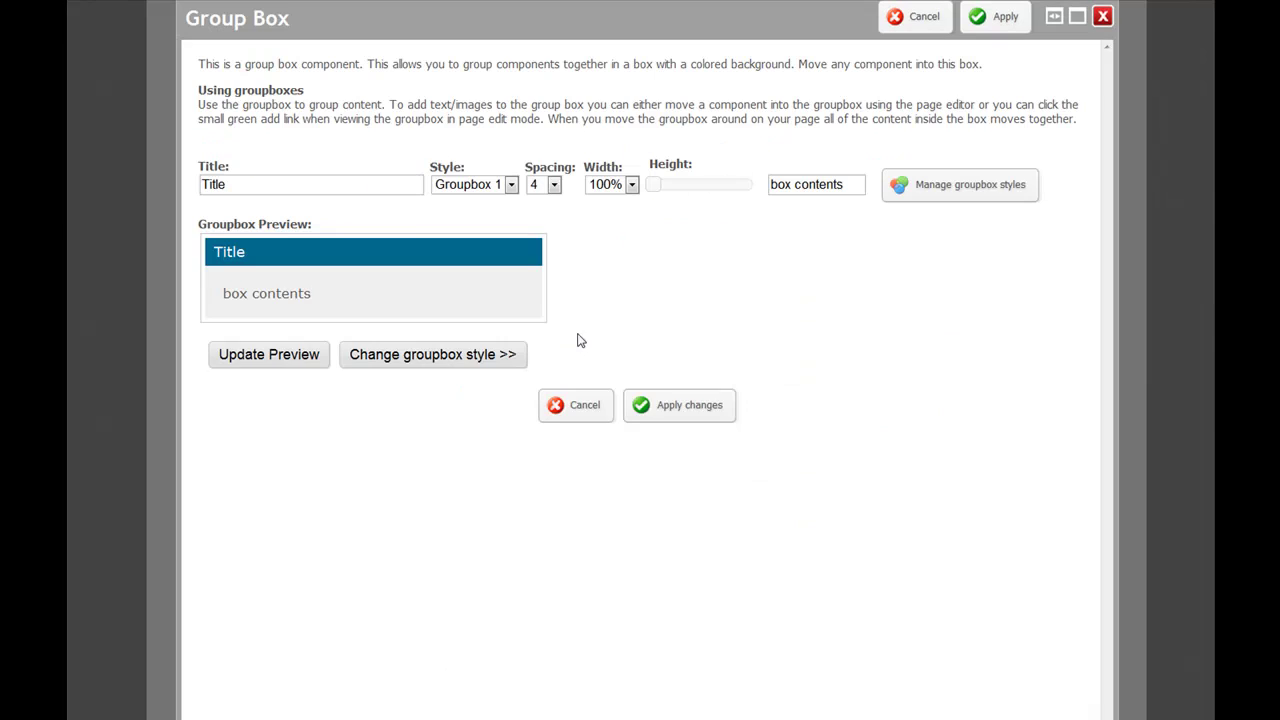
{"action": "left_click_drag", "start_coordinate": [279, 182], "coordinate": [137, 180]}
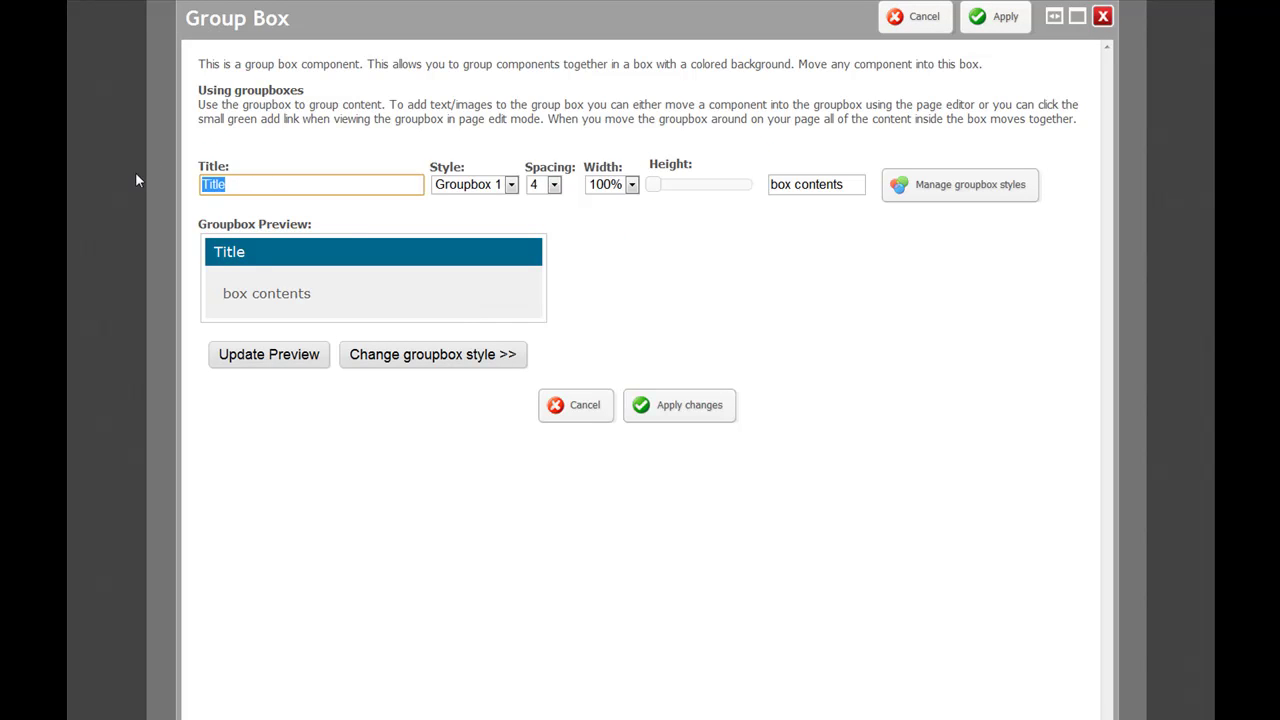
{"action": "type", "text": "Newest Arrival O"}
{"action": "key", "text": "BackSpace"}
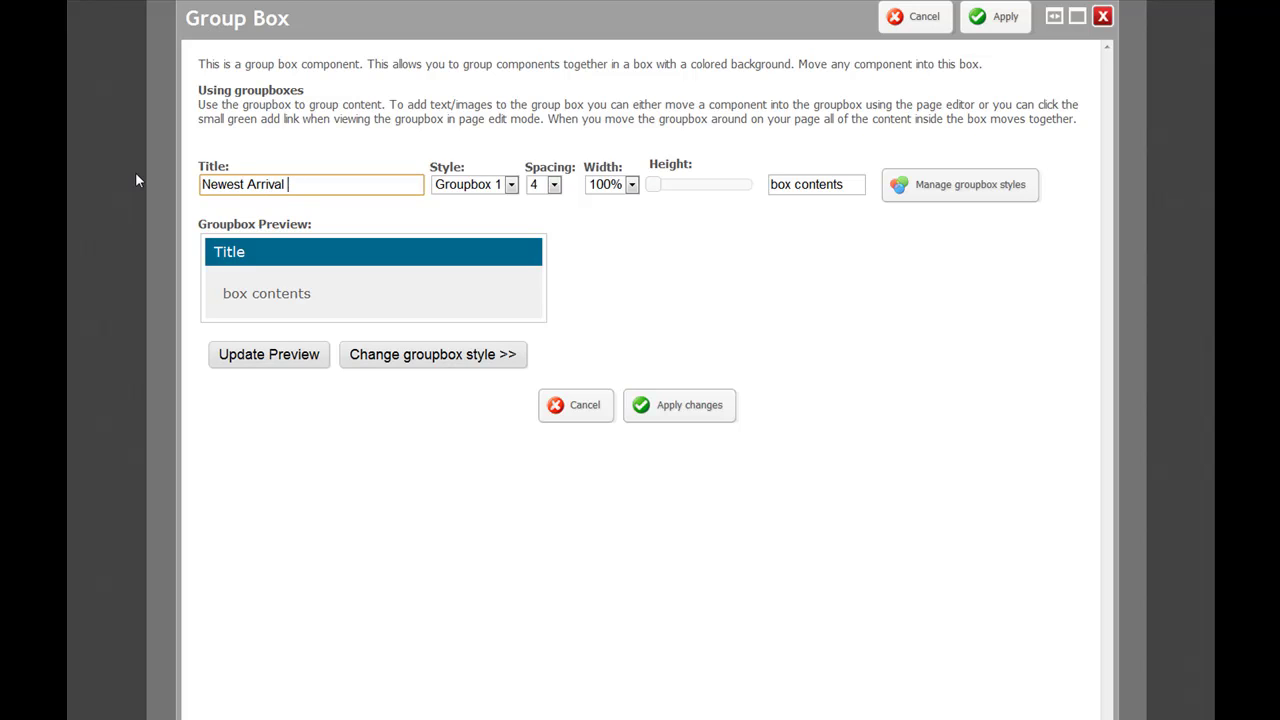
{"action": "type", "text": "For Sum"}
{"action": "left_click", "coordinate": [689, 405]}
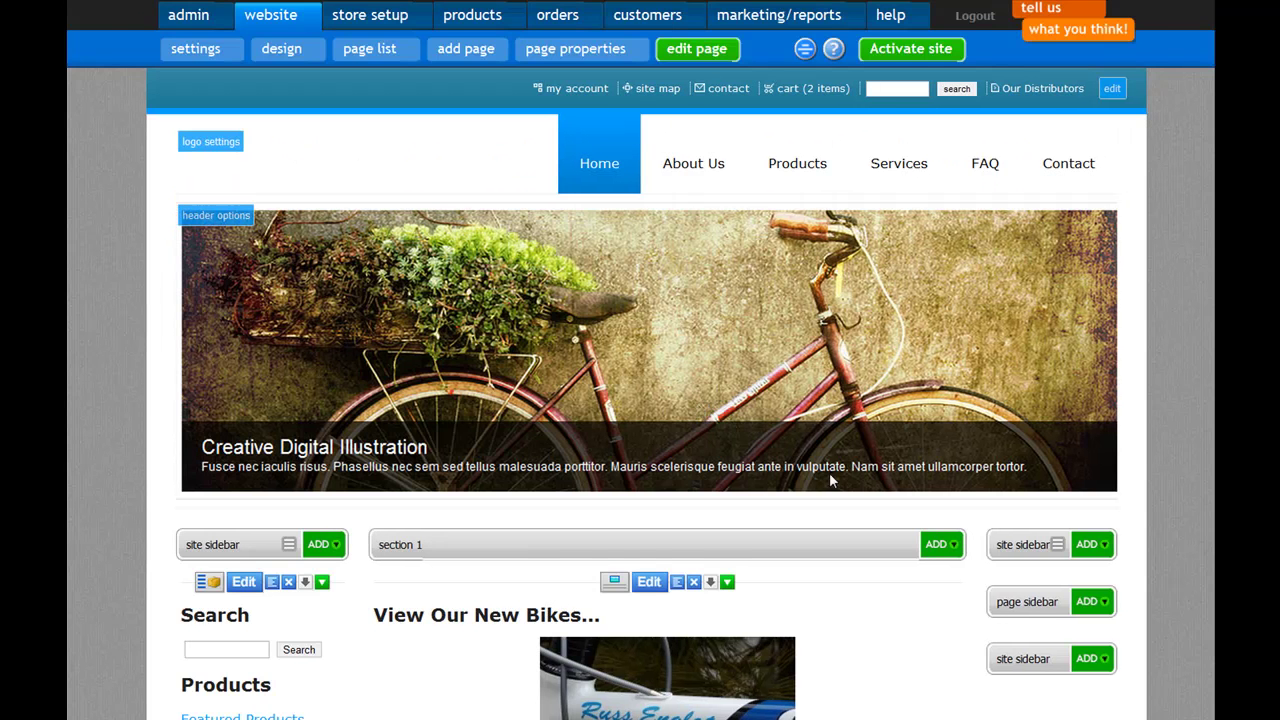
- Move the "Newest Arrival For Summer" groupbox up to the start of section 1, above "View Our New Bikes..."
{"action": "scroll", "coordinate": [813, 472], "scroll_direction": "down", "scroll_amount": 8}
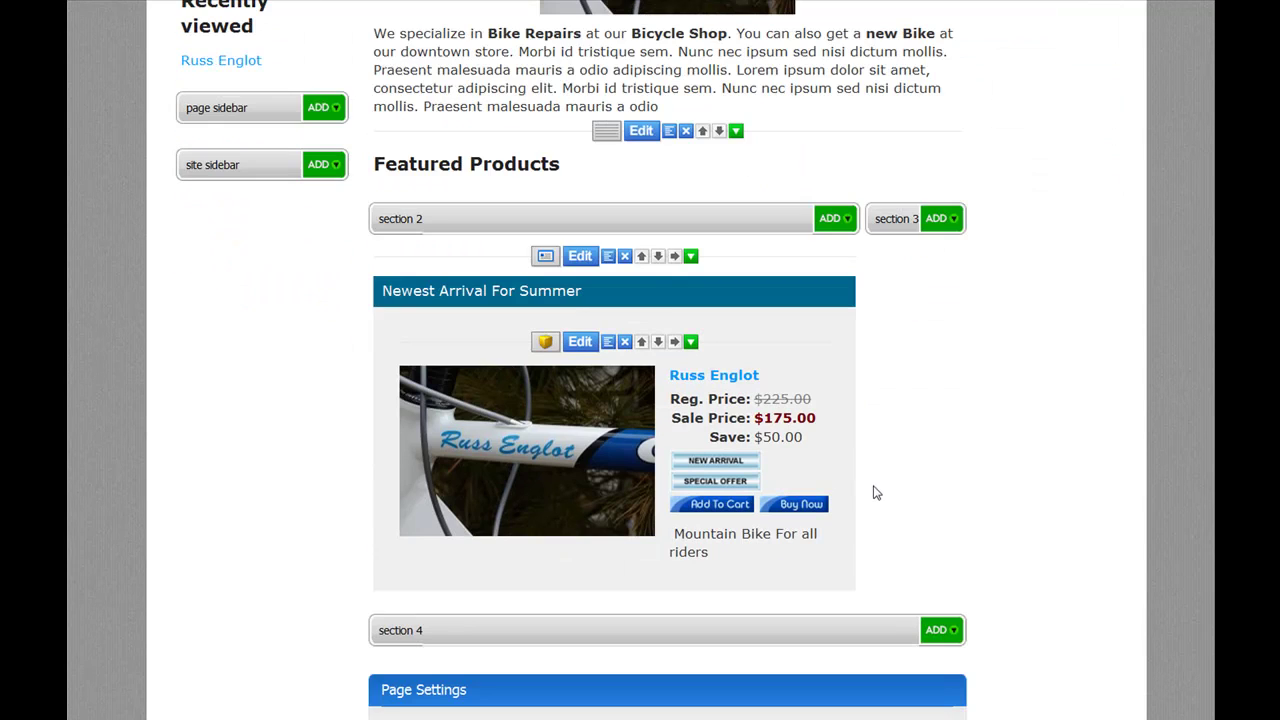
{"action": "left_click", "coordinate": [643, 257]}
{"action": "scroll", "coordinate": [770, 413], "scroll_direction": "down", "scroll_amount": 10}
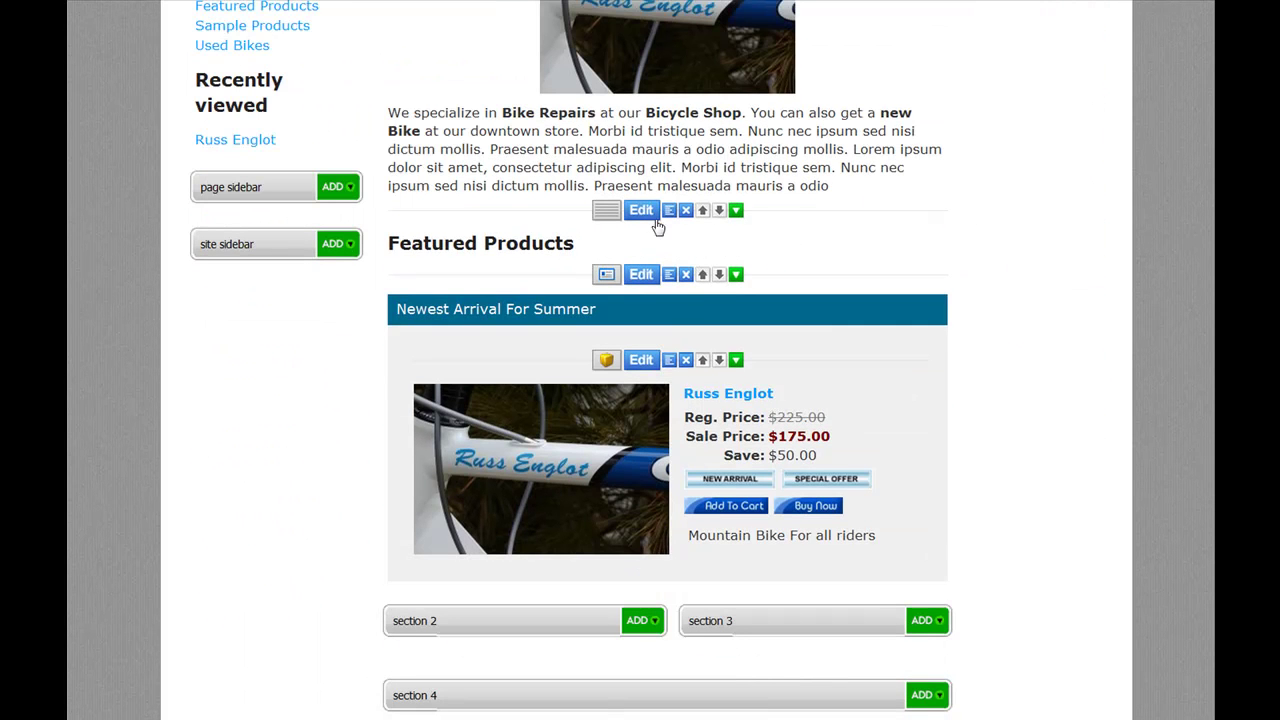
{"action": "left_click", "coordinate": [704, 275]}
{"action": "scroll", "coordinate": [770, 420], "scroll_direction": "down", "scroll_amount": 3}
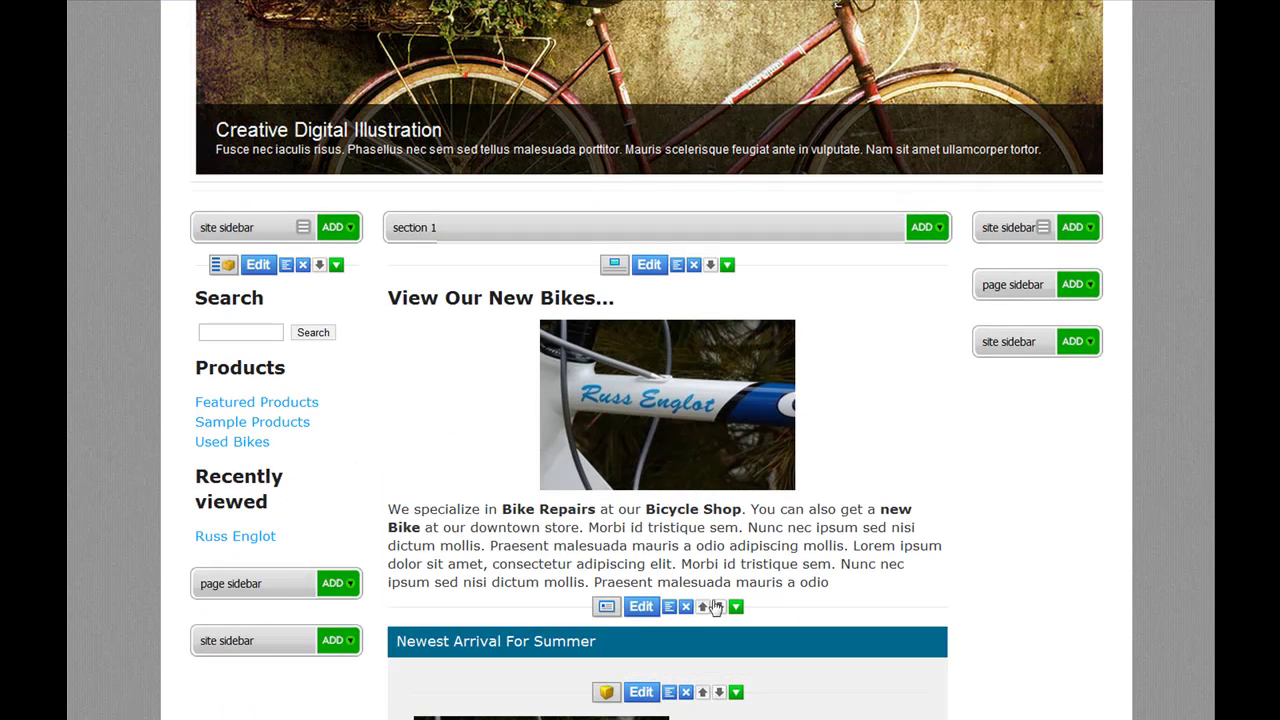
{"action": "scroll", "coordinate": [707, 610], "scroll_direction": "down", "scroll_amount": 3}
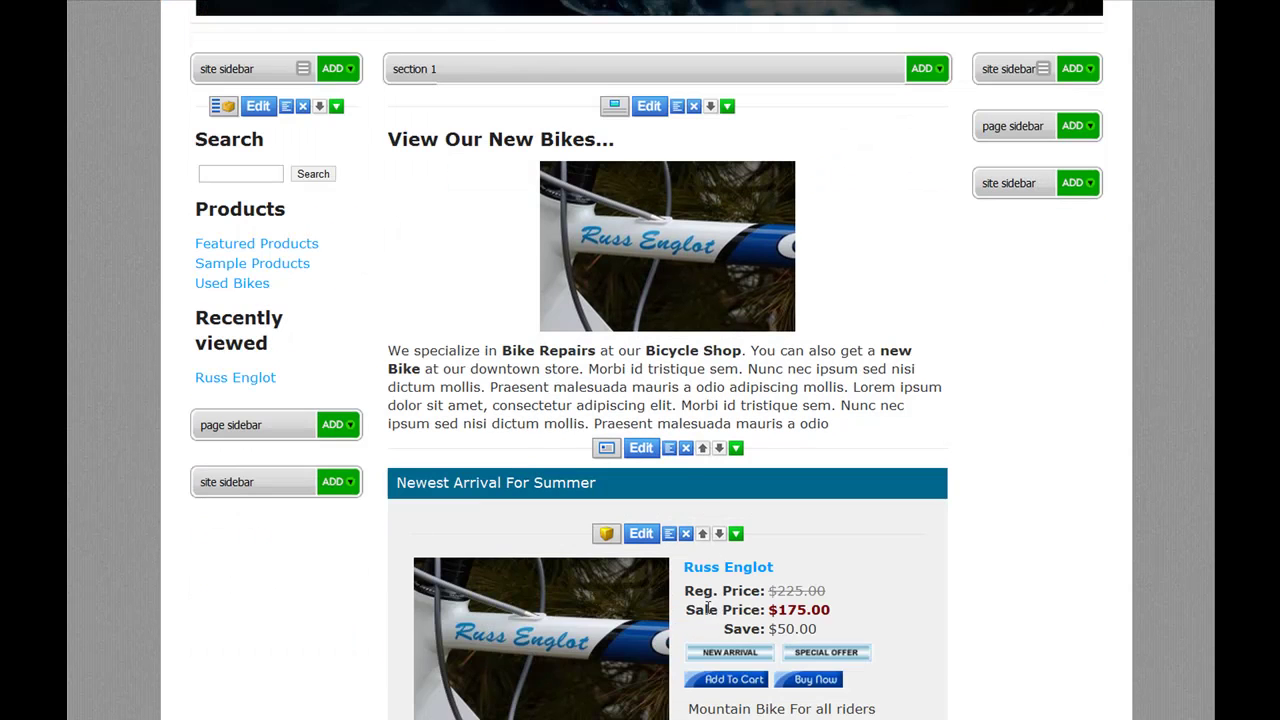
{"action": "left_click", "coordinate": [704, 452]}
{"action": "scroll", "coordinate": [760, 514], "scroll_direction": "down", "scroll_amount": 5}
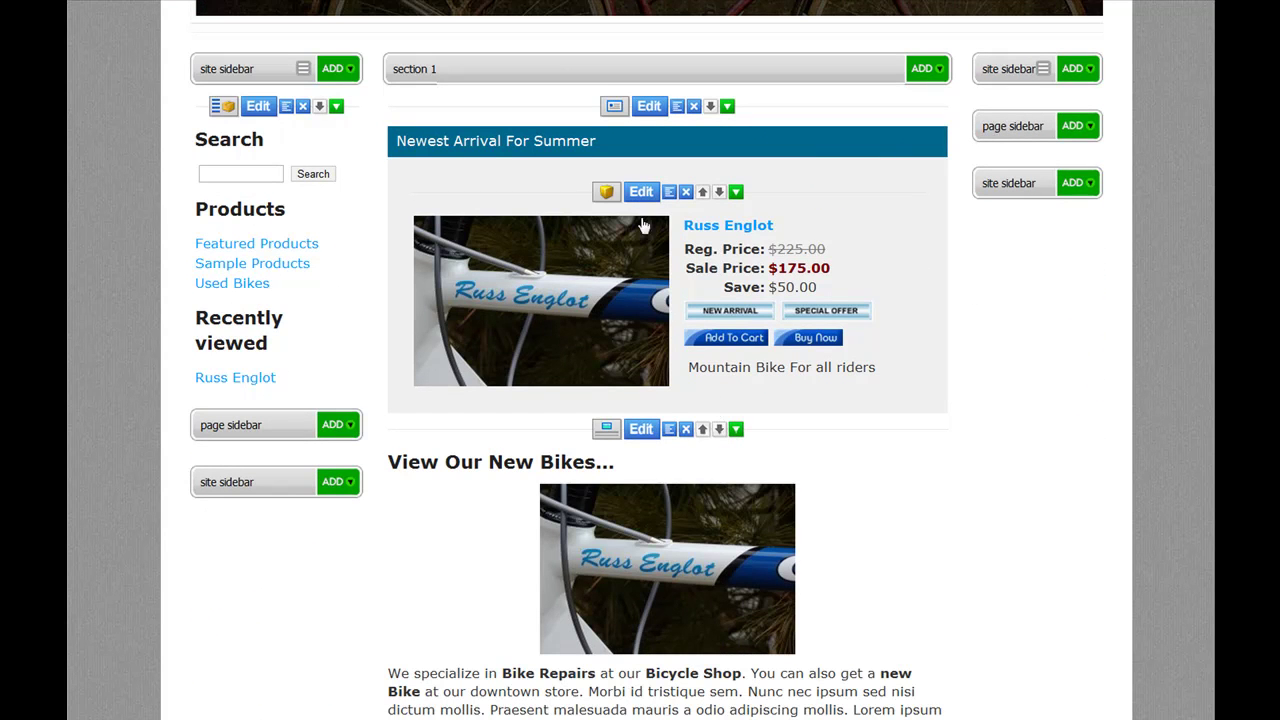
{"action": "scroll", "coordinate": [840, 435], "scroll_direction": "down", "scroll_amount": 3}
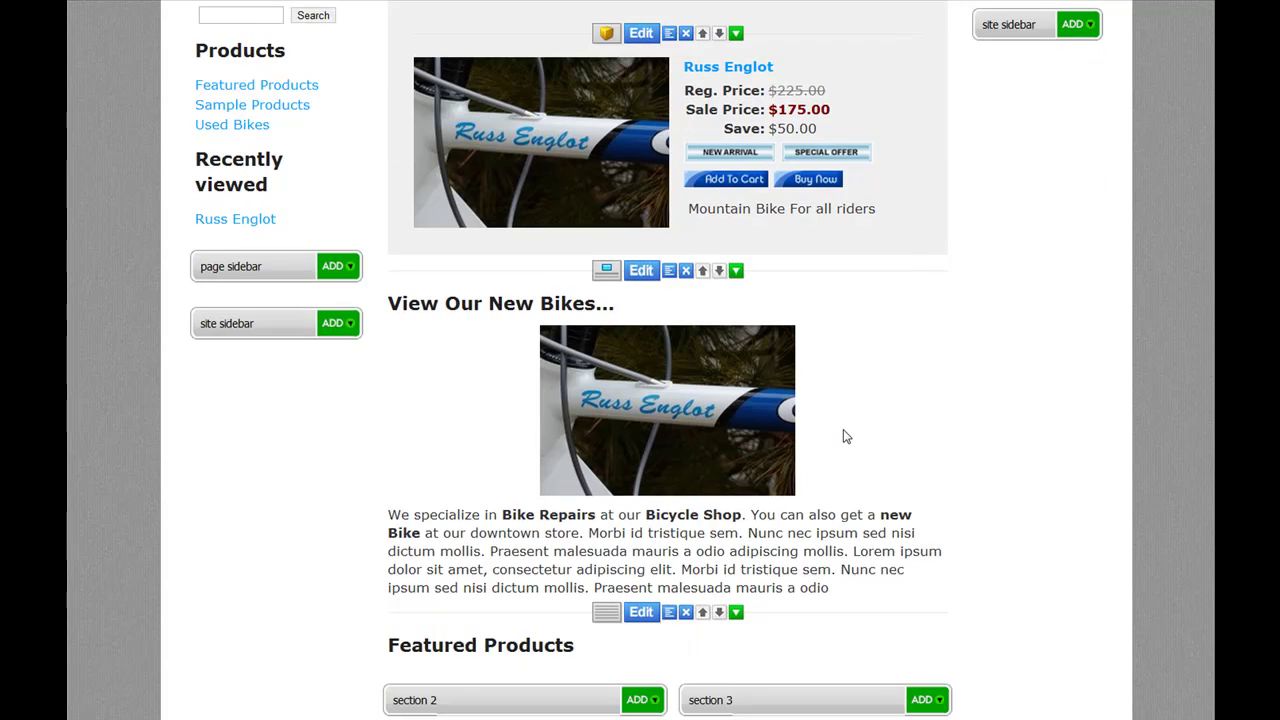
- Apply the Home page changes and review the "Newest Arrival For Summer" groupbox on the resulting page
{"action": "scroll", "coordinate": [845, 436], "scroll_direction": "down", "scroll_amount": 9}
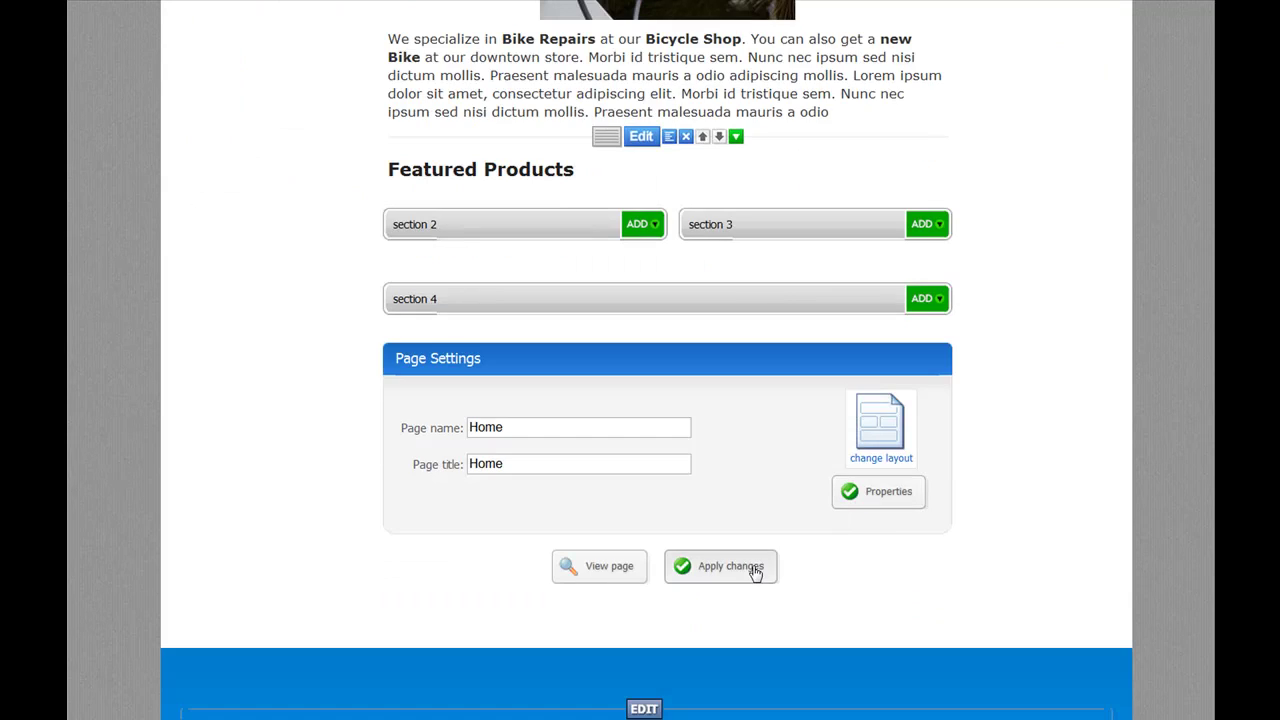
{"action": "left_click", "coordinate": [730, 566]}
{"action": "scroll", "coordinate": [843, 533], "scroll_direction": "down", "scroll_amount": 6}
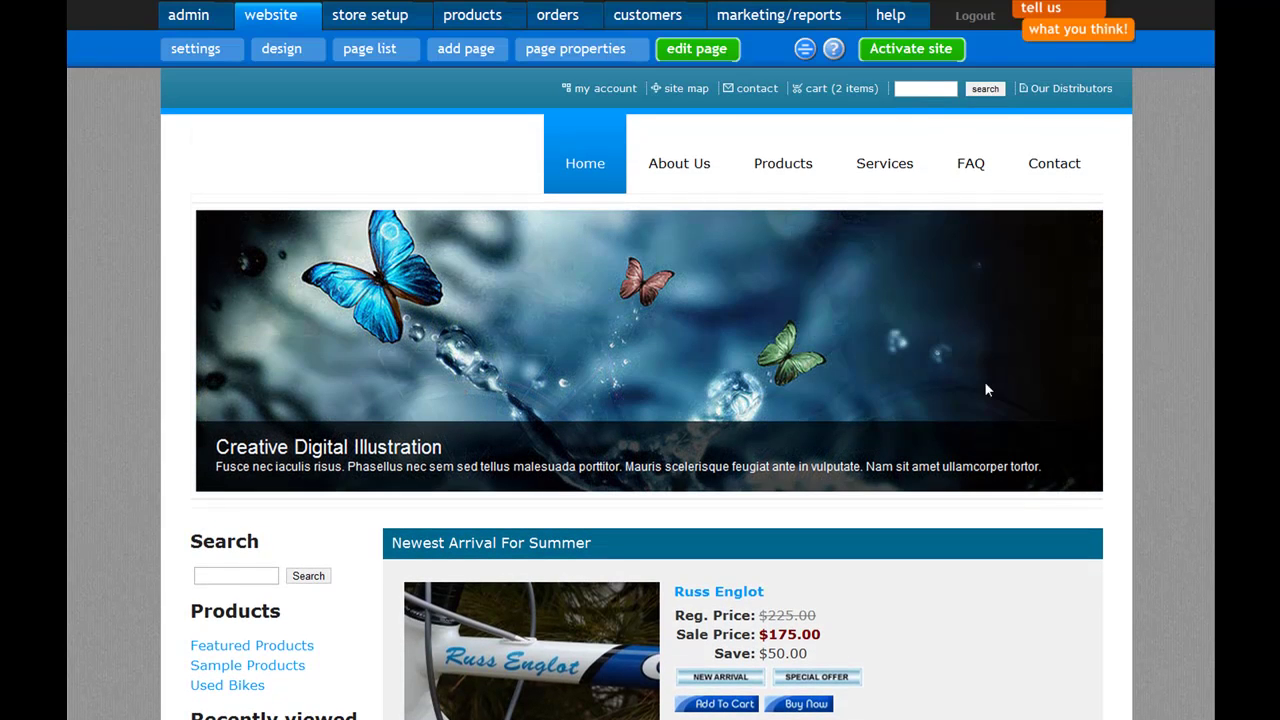
{"action": "scroll", "coordinate": [949, 521], "scroll_direction": "down", "scroll_amount": 3}
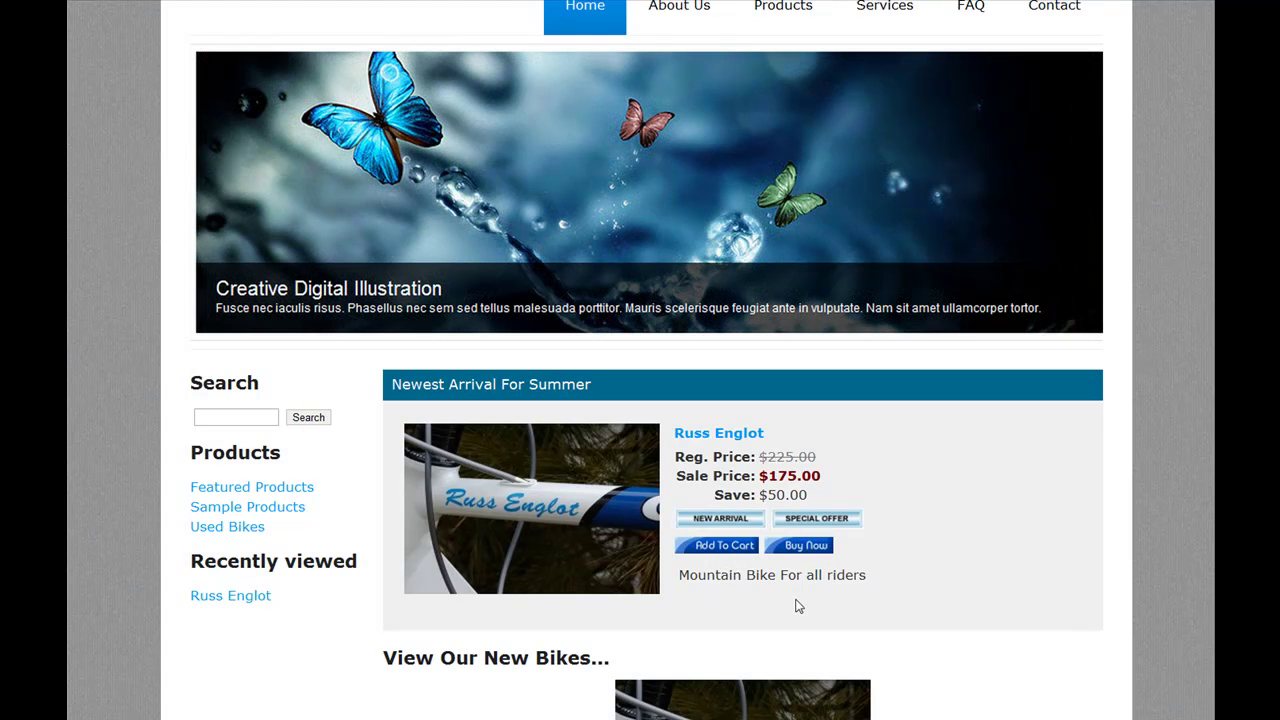
{"action": "scroll", "coordinate": [890, 535], "scroll_direction": "up", "scroll_amount": 1}
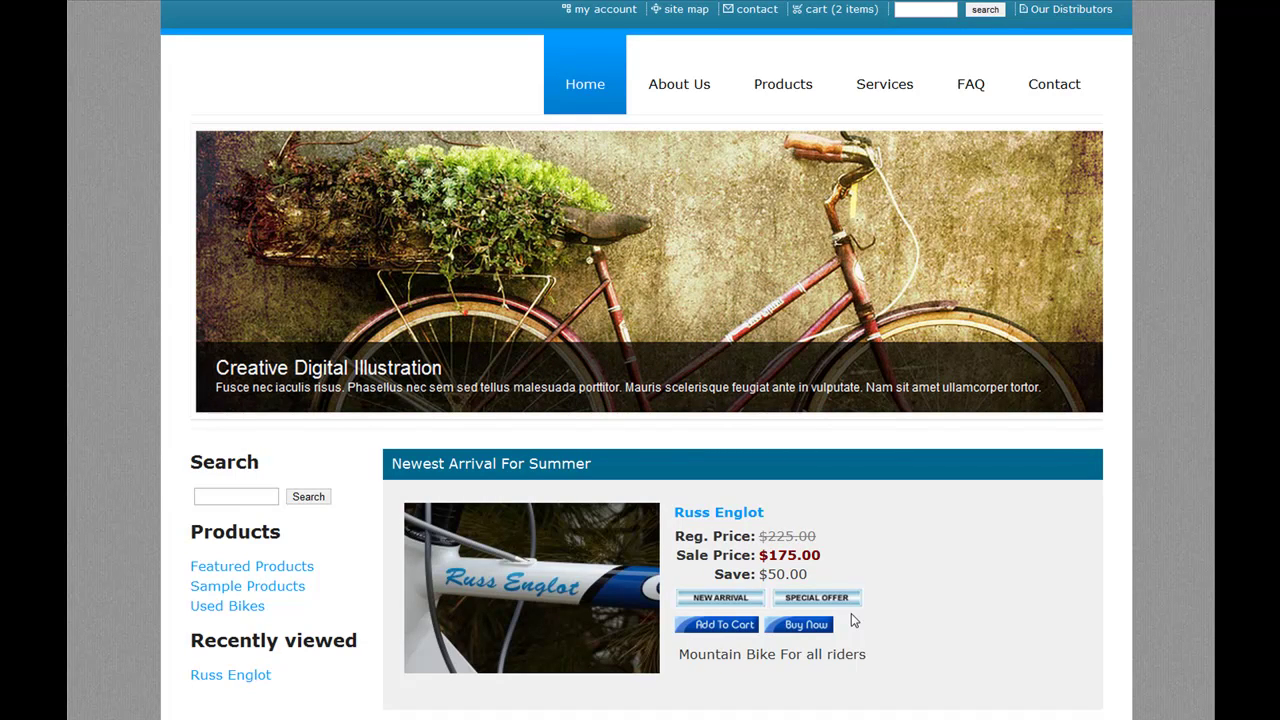
{"action": "scroll", "coordinate": [907, 597], "scroll_direction": "down", "scroll_amount": 2}
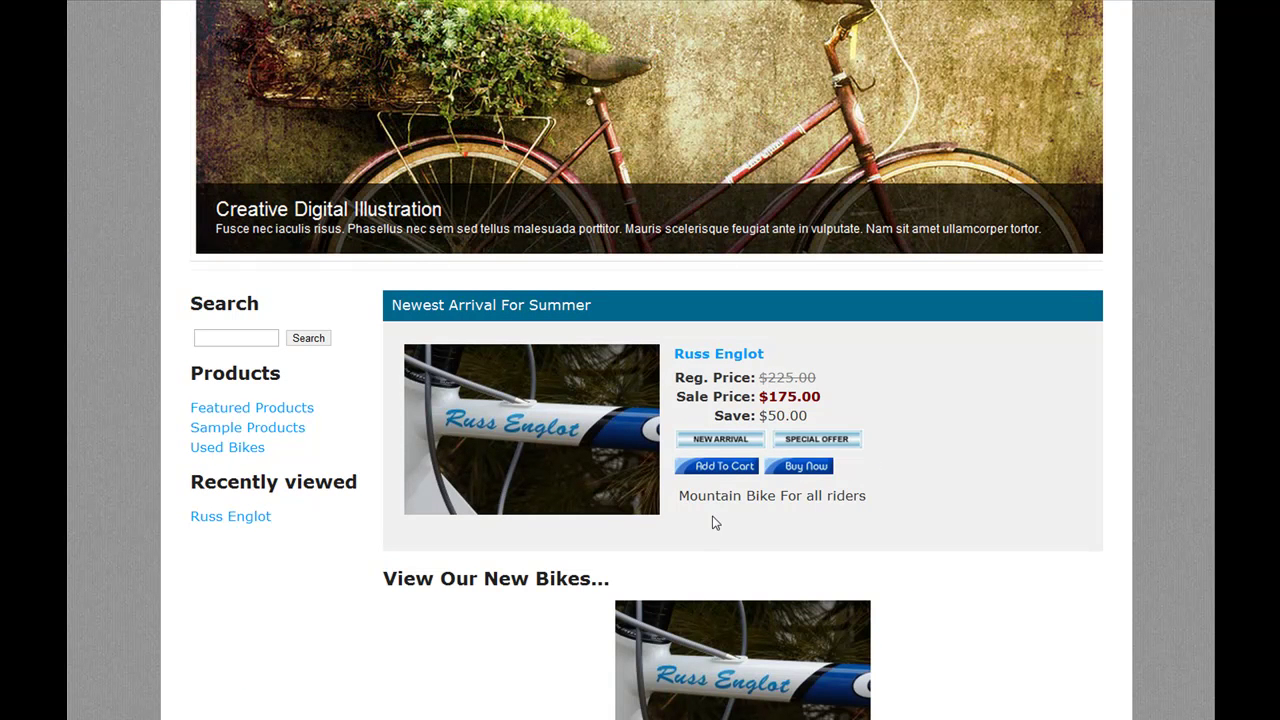
{"action": "scroll", "coordinate": [889, 489], "scroll_direction": "up", "scroll_amount": 2}
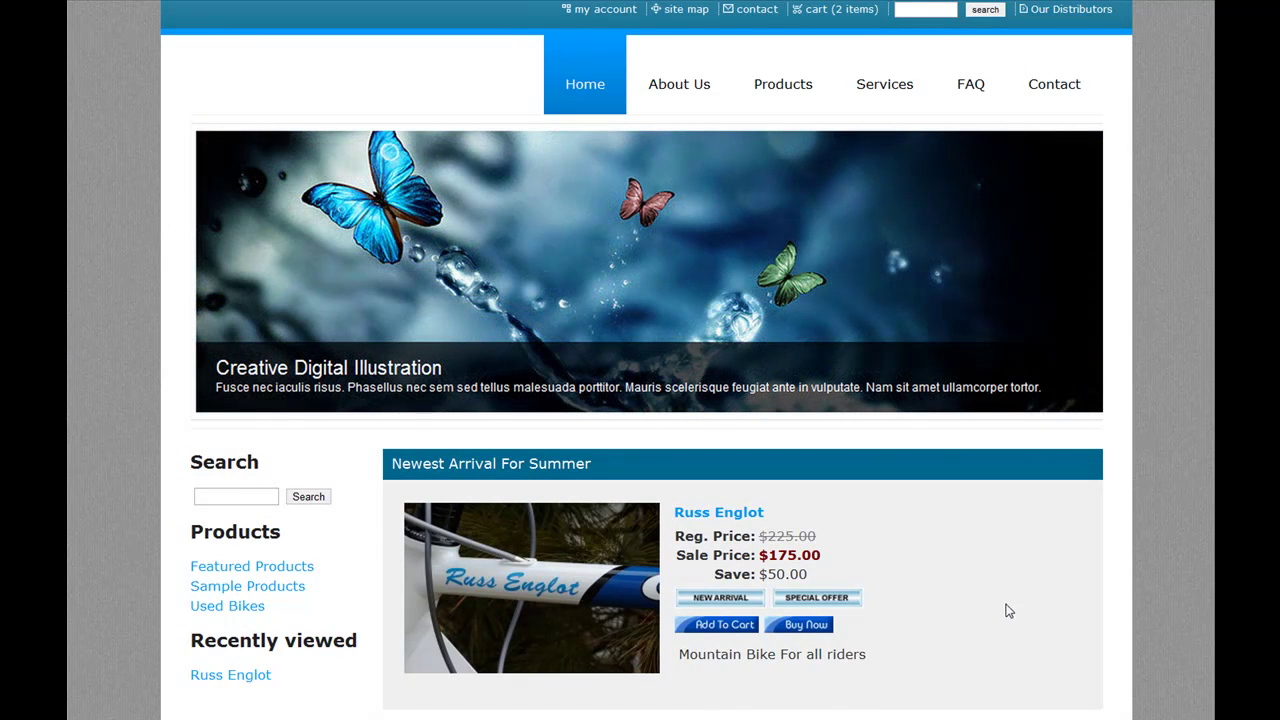
{"action": "scroll", "coordinate": [882, 437], "scroll_direction": "up", "scroll_amount": 1}
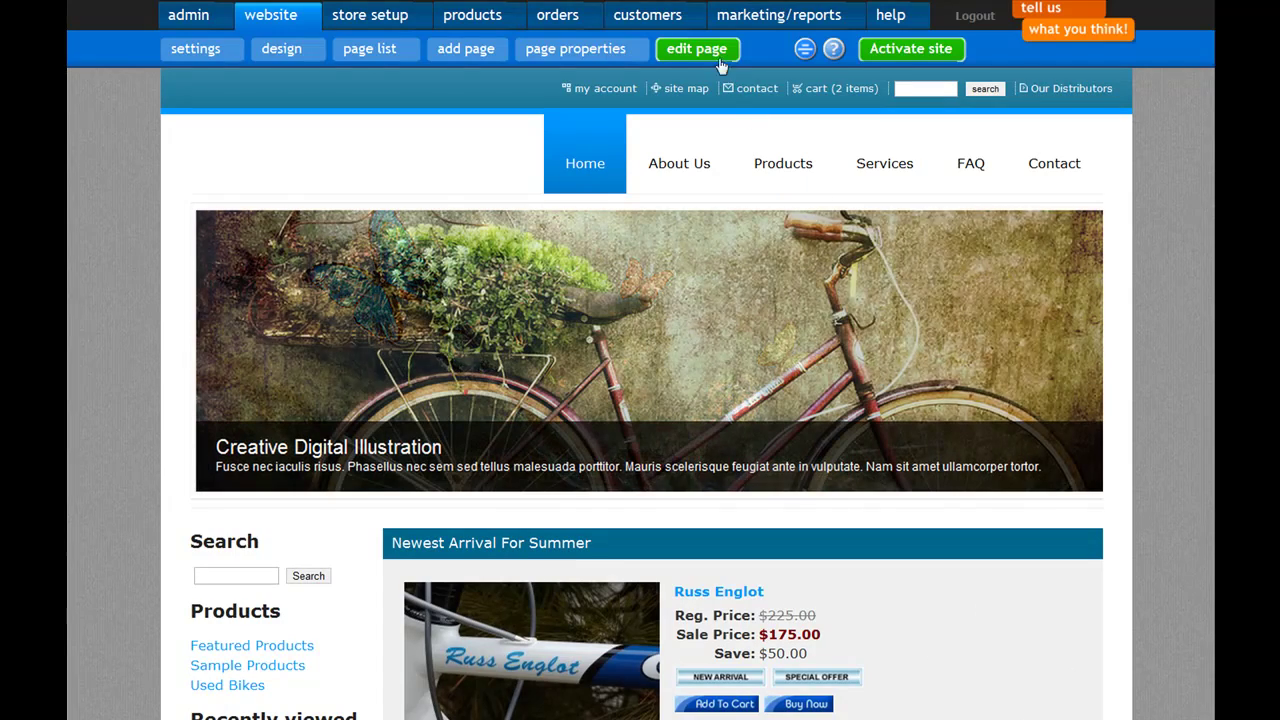
- Reopen the Home page editor and add a single product component with the Used Bikes product to the right-hand site sidebar
{"action": "left_click", "coordinate": [698, 52]}
{"action": "scroll", "coordinate": [1160, 467], "scroll_direction": "down", "scroll_amount": 3}
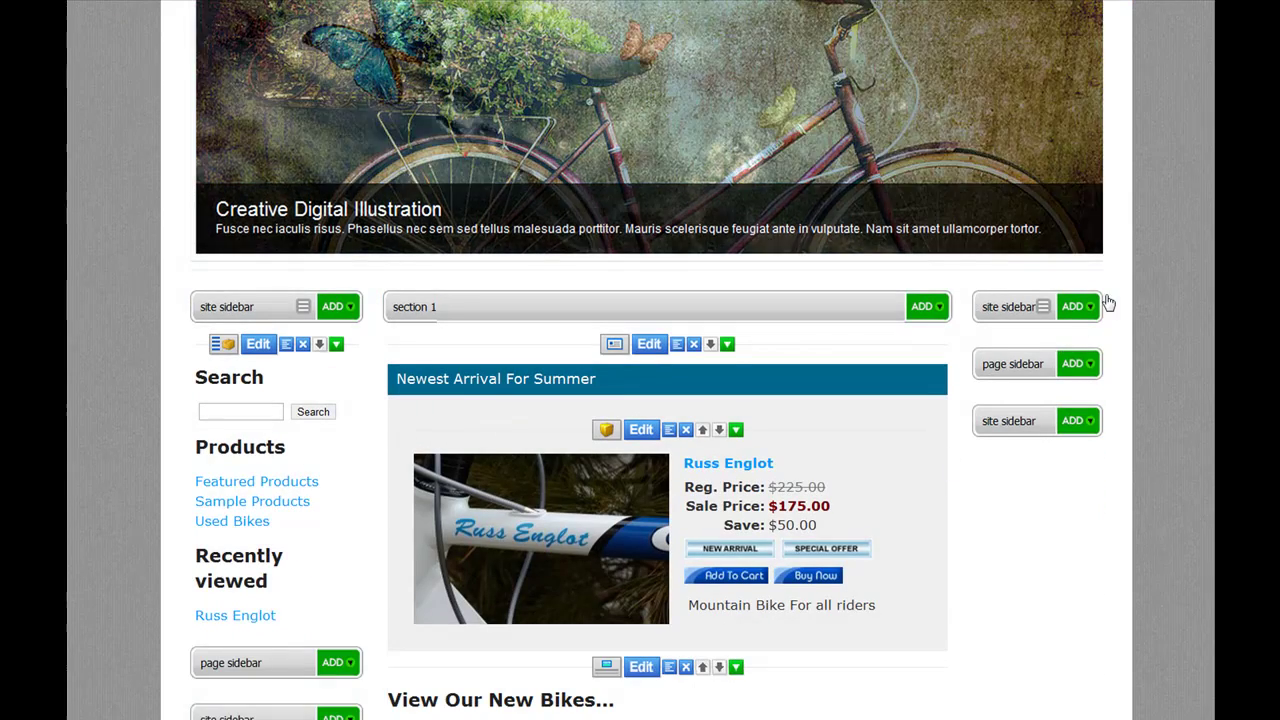
{"action": "left_click", "coordinate": [1088, 310]}
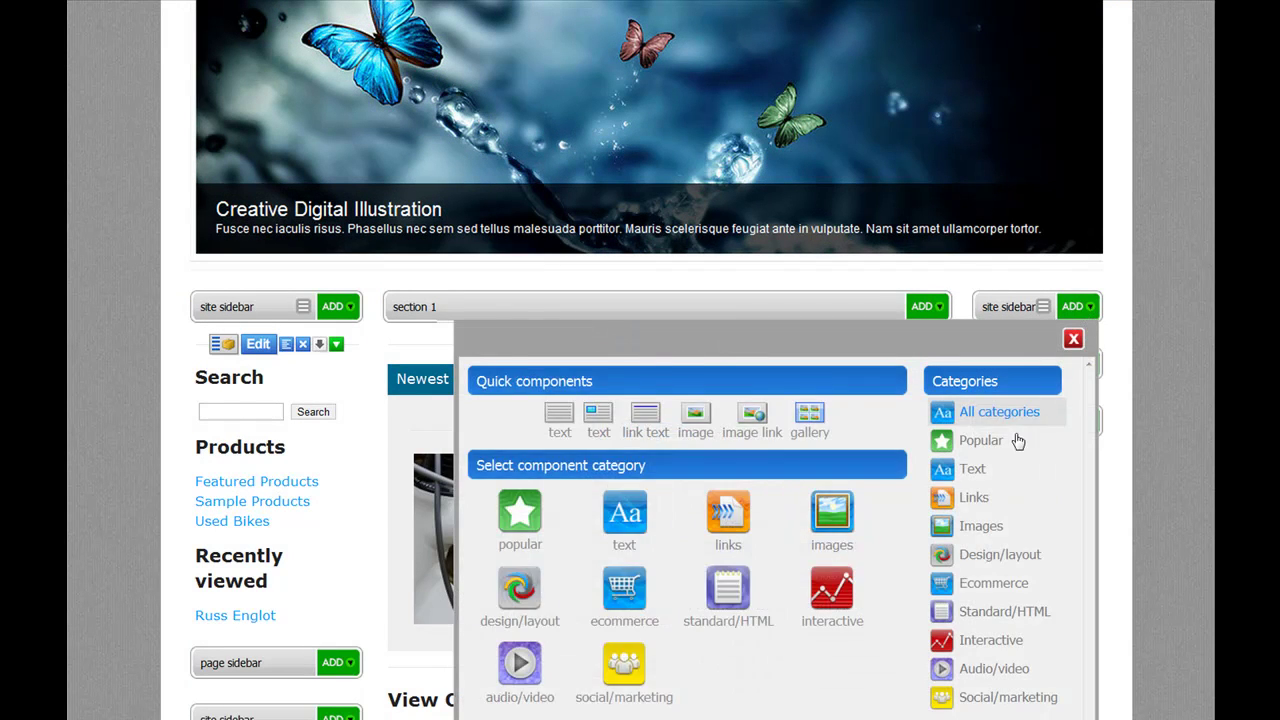
{"action": "left_click", "coordinate": [970, 497]}
{"action": "left_click", "coordinate": [965, 585]}
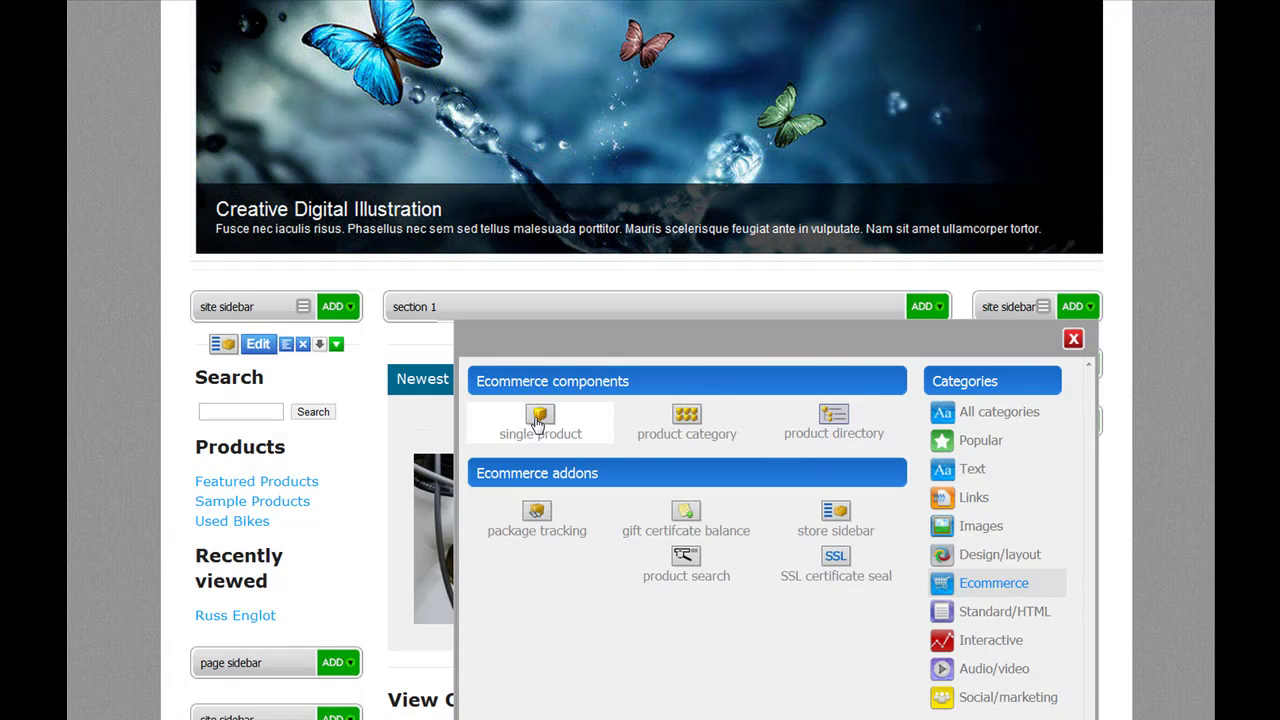
{"action": "left_click", "coordinate": [538, 424]}
{"action": "left_click", "coordinate": [371, 192]}
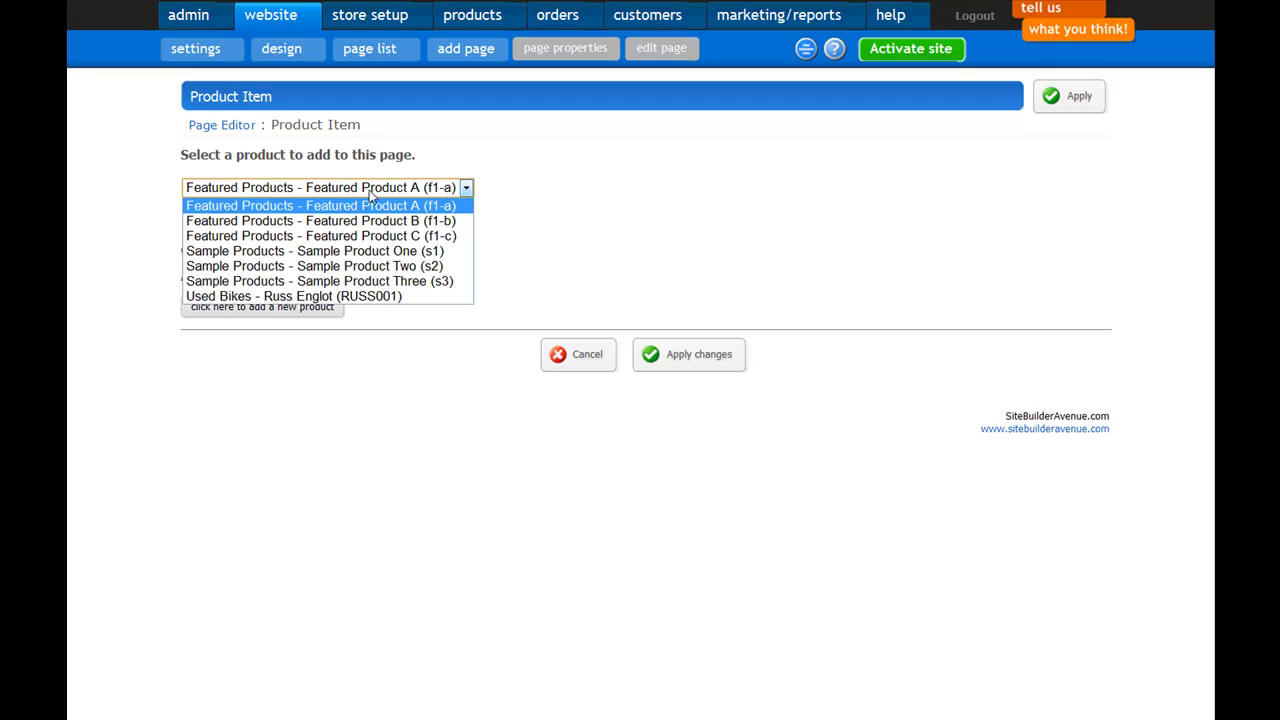
{"action": "left_click", "coordinate": [330, 295]}
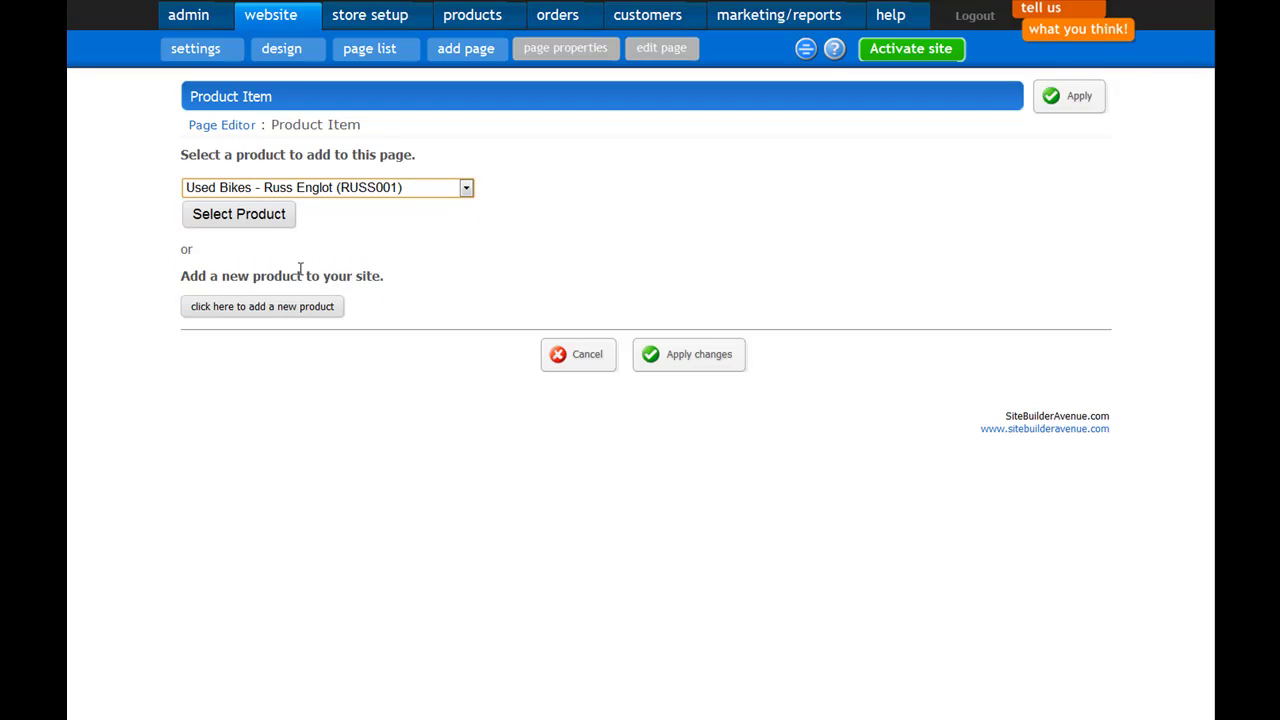
{"action": "left_click", "coordinate": [239, 214]}
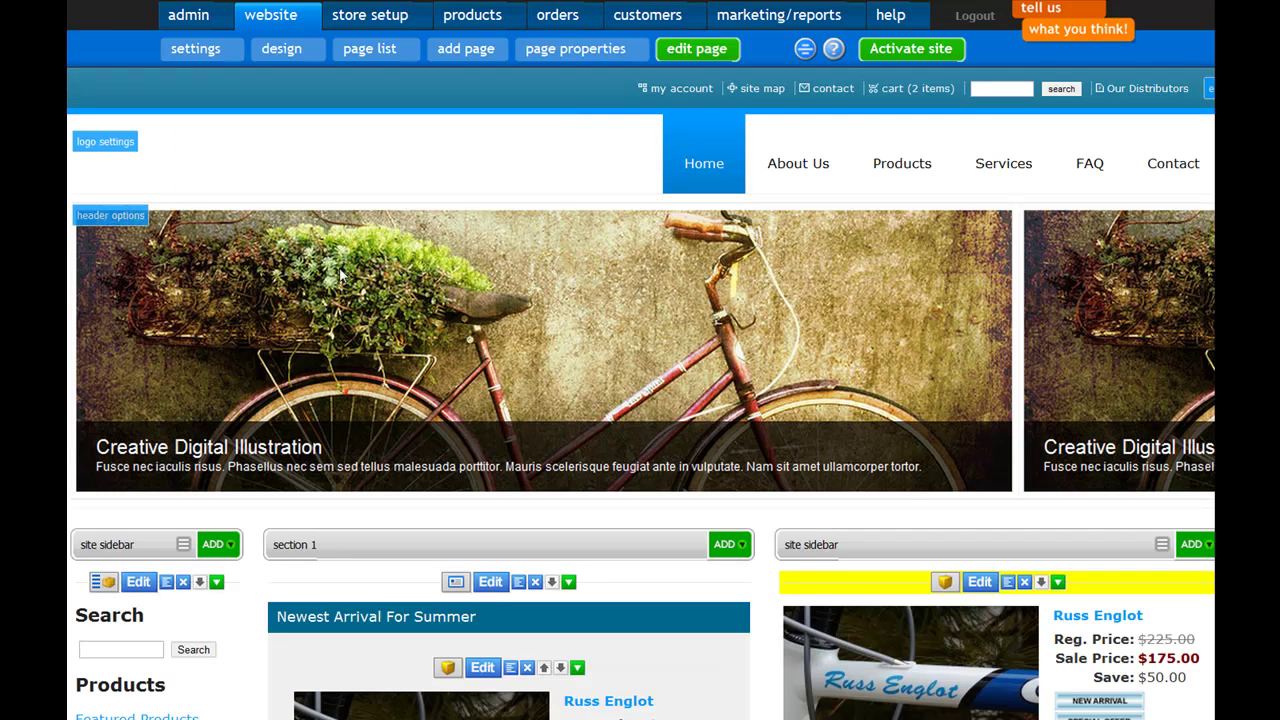
- Change the sidebar product's single item layout to the image above the text and apply it
{"action": "scroll", "coordinate": [945, 447], "scroll_direction": "down", "scroll_amount": 3}
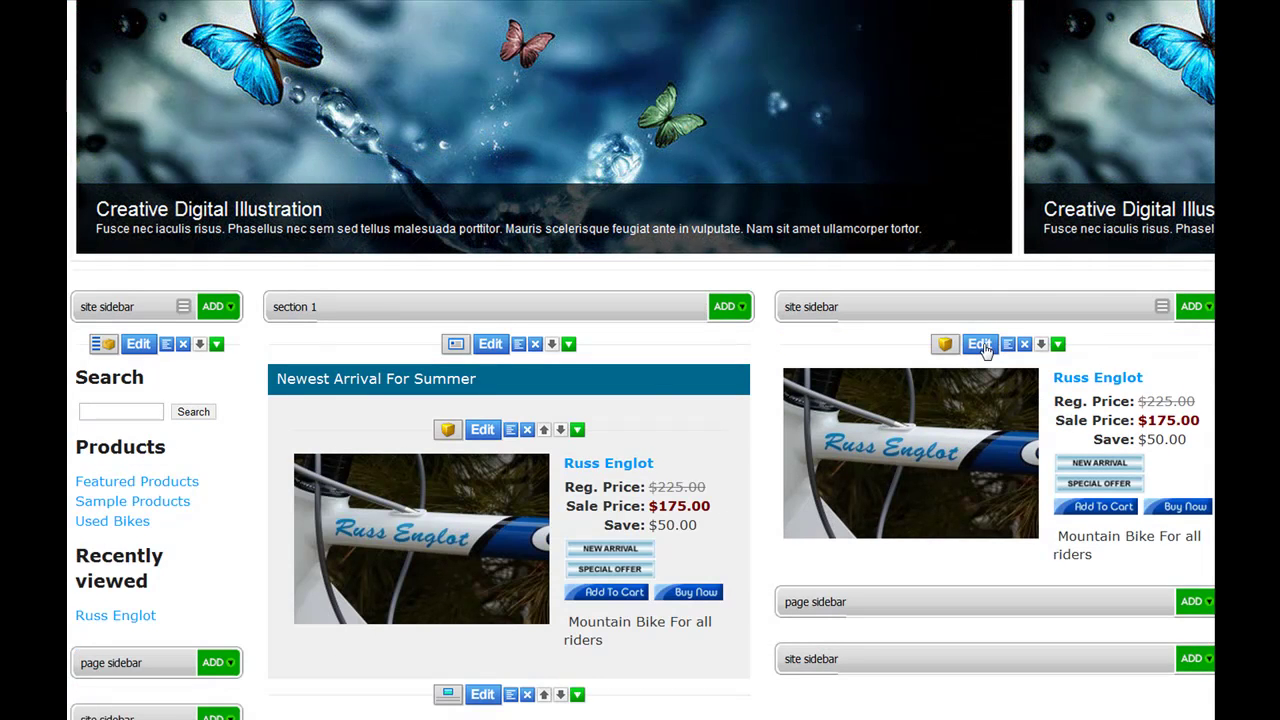
{"action": "left_click", "coordinate": [984, 345]}
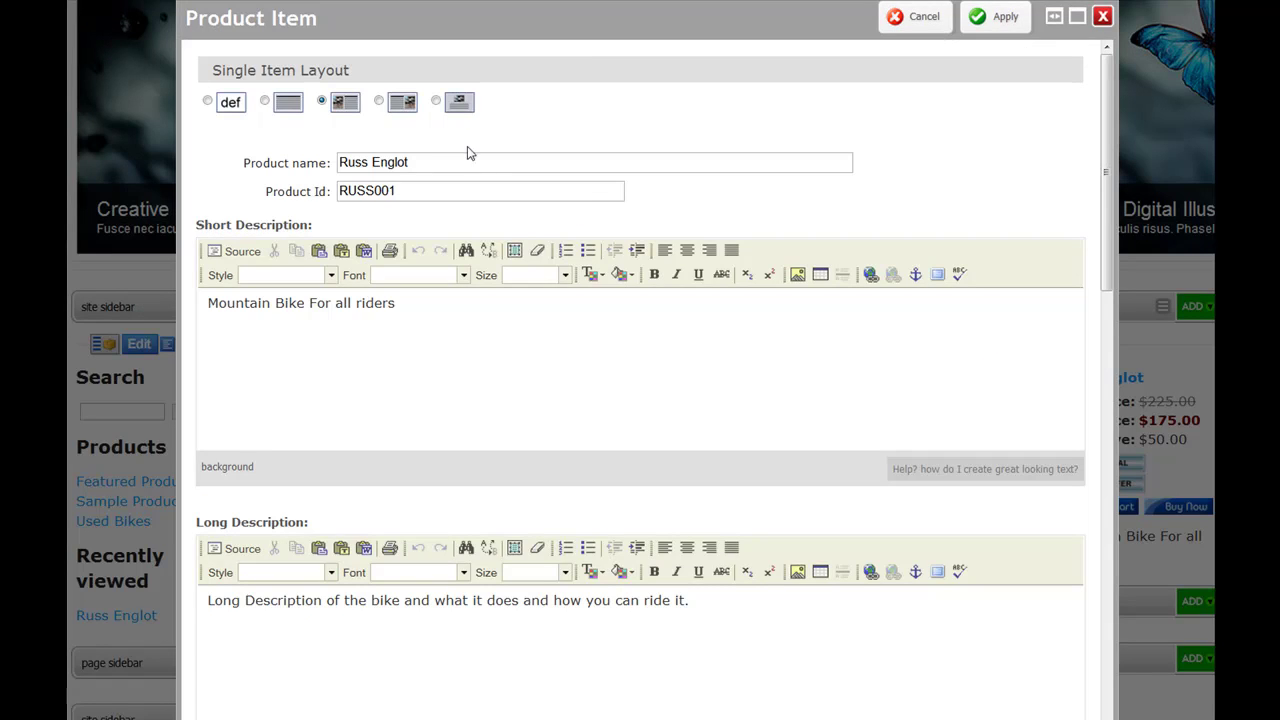
{"action": "left_click", "coordinate": [436, 102]}
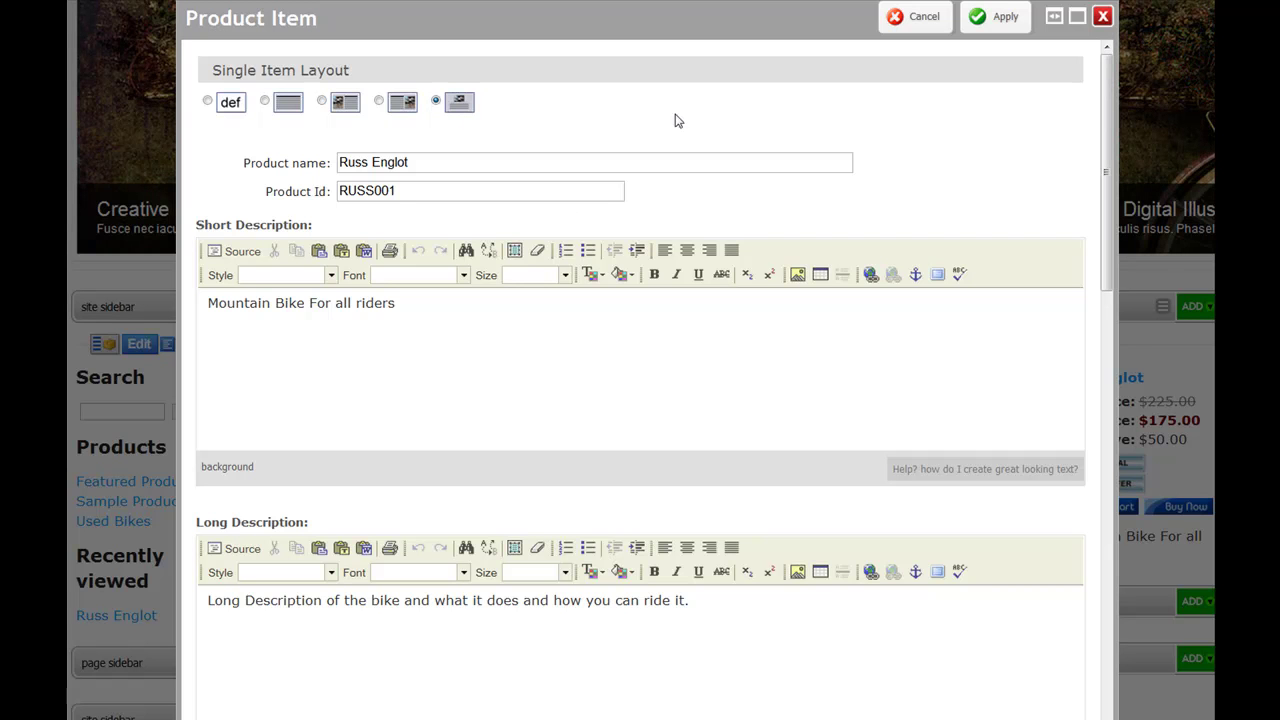
{"action": "scroll", "coordinate": [889, 360], "scroll_direction": "down", "scroll_amount": 6}
{"action": "scroll", "coordinate": [852, 548], "scroll_direction": "down", "scroll_amount": 5}
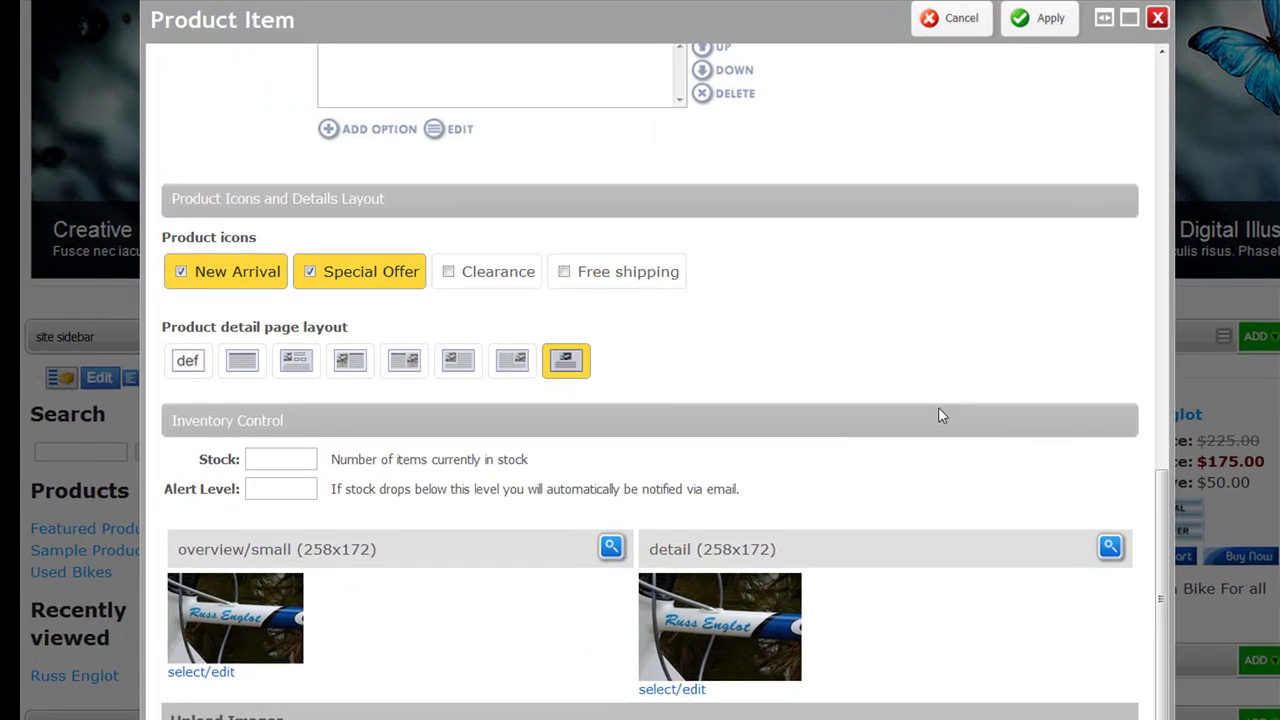
{"action": "scroll", "coordinate": [960, 370], "scroll_direction": "up", "scroll_amount": 8}
{"action": "left_click", "coordinate": [1126, 22]}
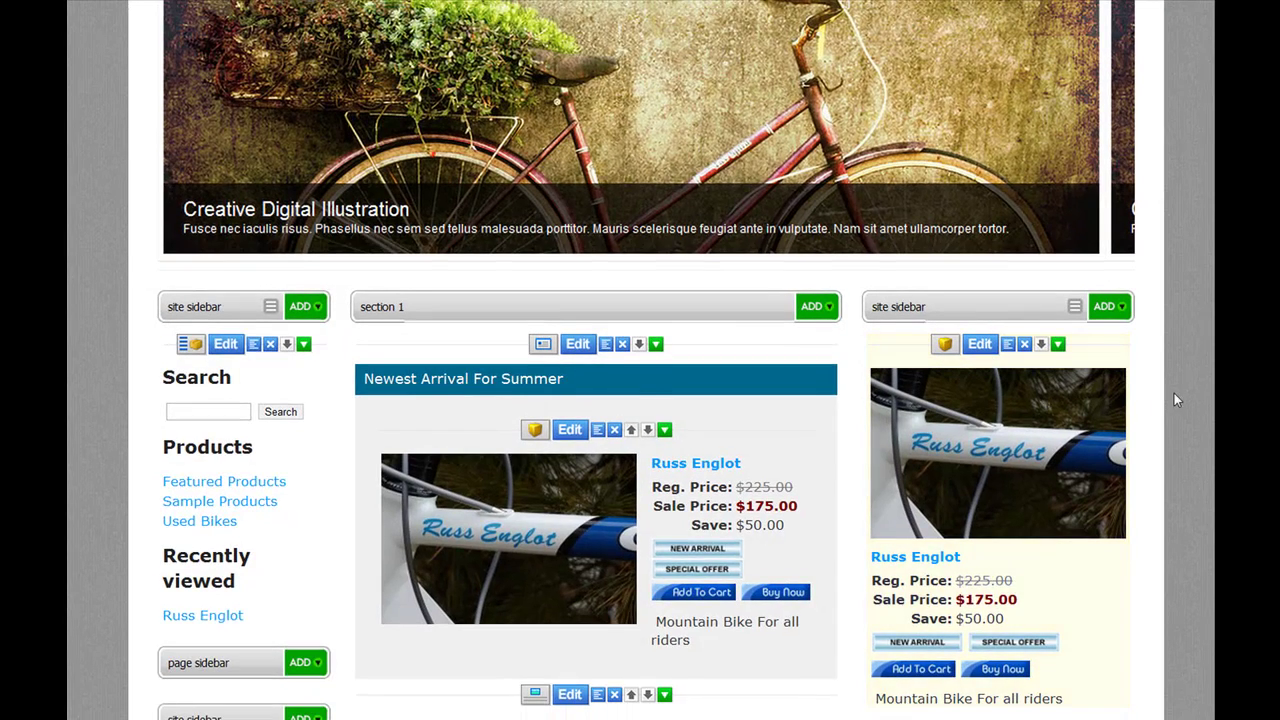
- View the Home page outside the editor and examine how the bike product fits in the right-hand site sidebar
{"action": "scroll", "coordinate": [1182, 388], "scroll_direction": "down", "scroll_amount": 4}
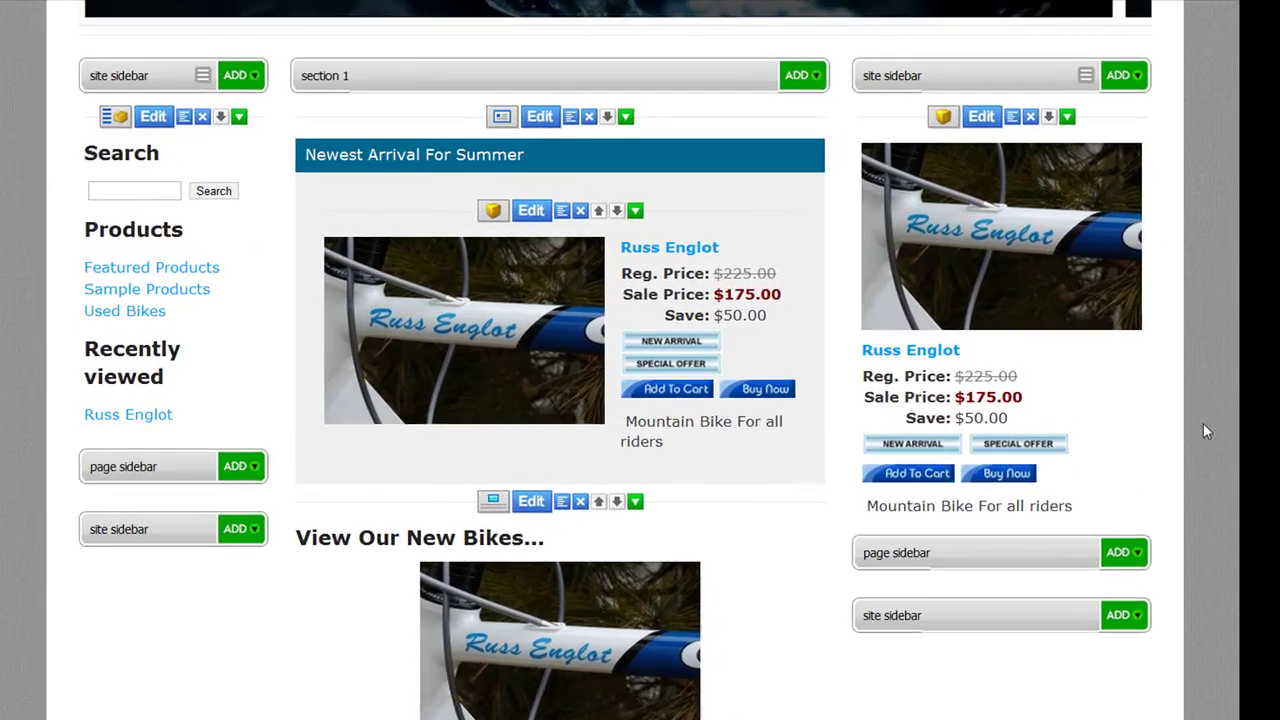
{"action": "scroll", "coordinate": [1203, 423], "scroll_direction": "down", "scroll_amount": 8}
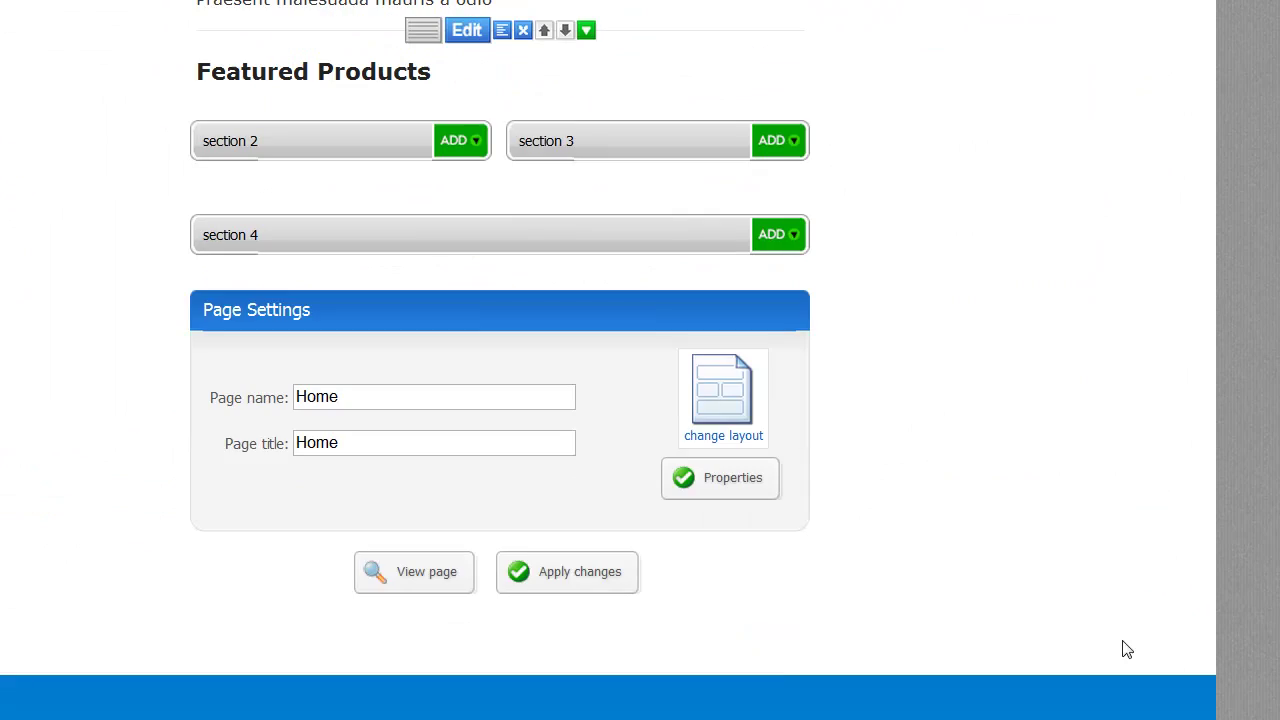
{"action": "left_click", "coordinate": [609, 678]}
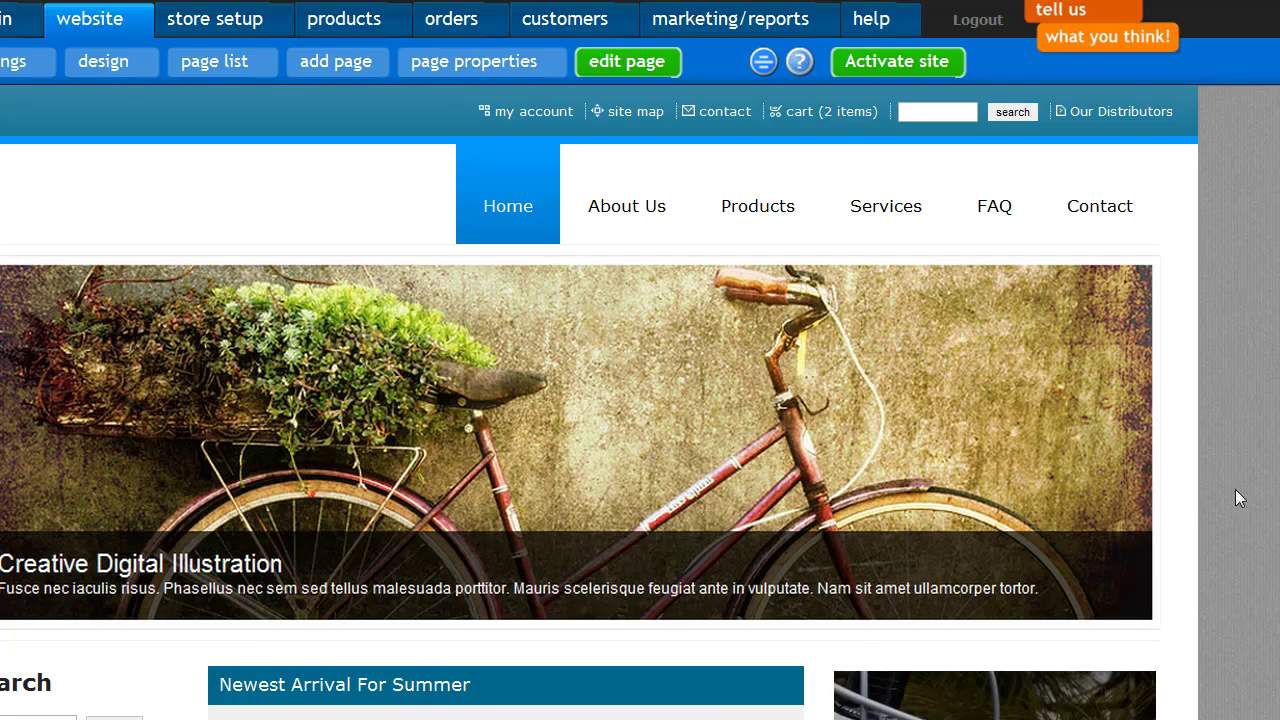
{"action": "scroll", "coordinate": [1215, 497], "scroll_direction": "down", "scroll_amount": 3}
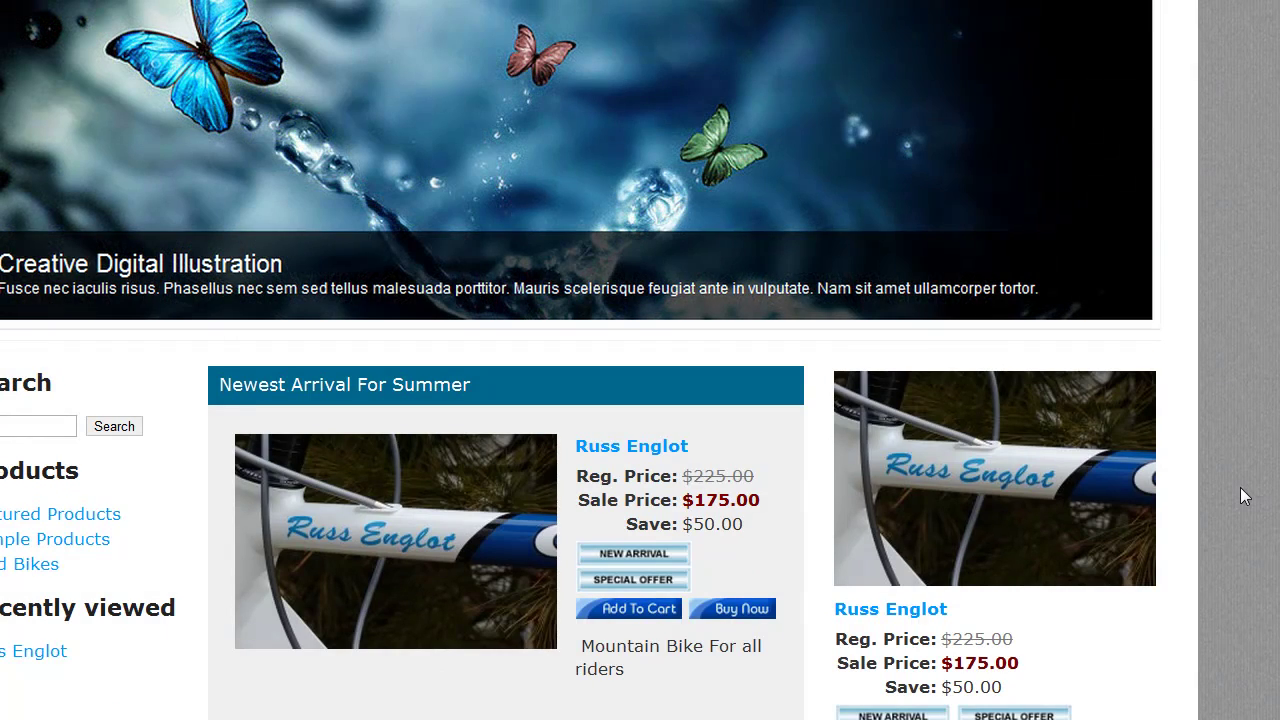
{"action": "scroll", "coordinate": [1257, 487], "scroll_direction": "up", "scroll_amount": 1}
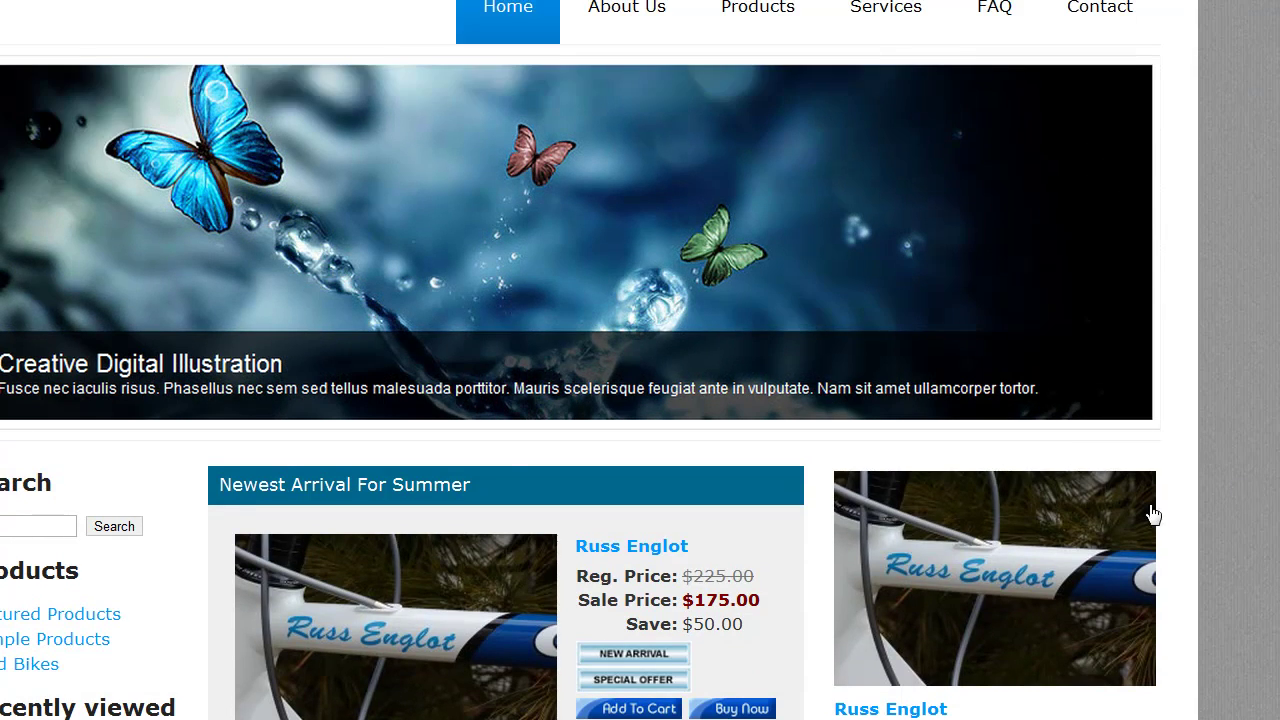
{"action": "scroll", "coordinate": [1155, 513], "scroll_direction": "up", "scroll_amount": 1}
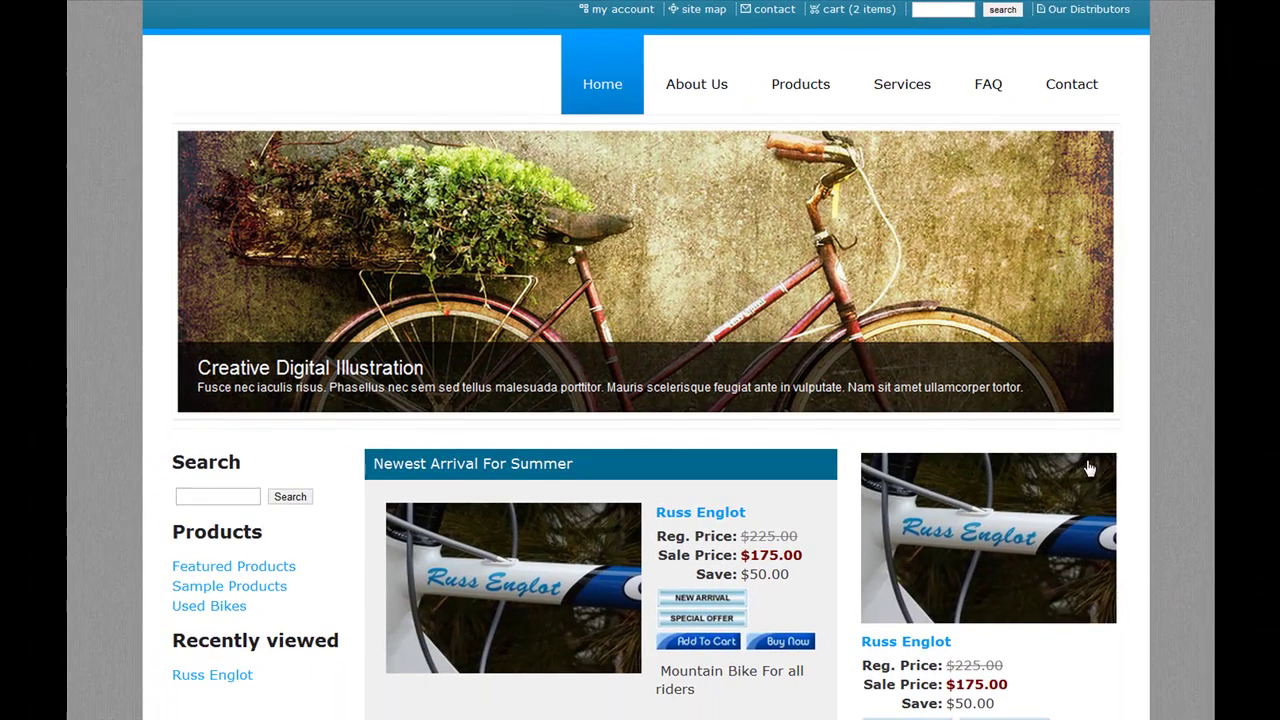
{"action": "scroll", "coordinate": [997, 446], "scroll_direction": "down", "scroll_amount": 2}
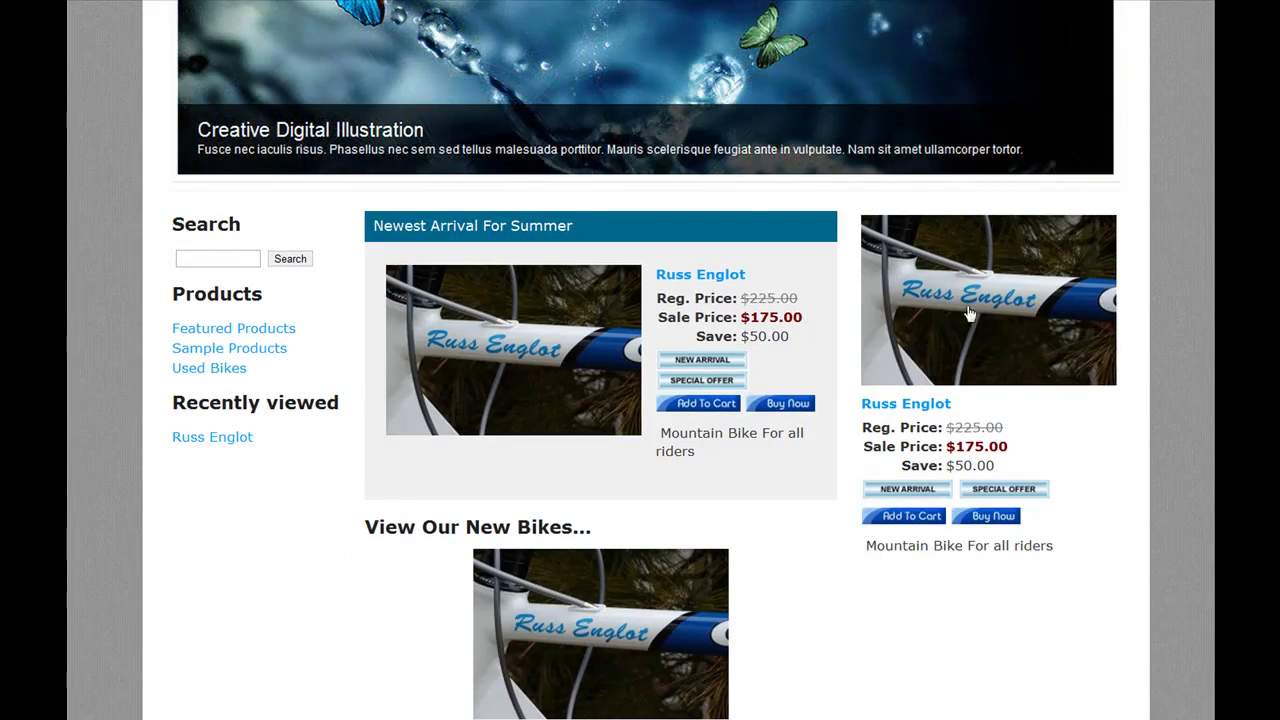
{"action": "scroll", "coordinate": [960, 330], "scroll_direction": "up", "scroll_amount": 2}
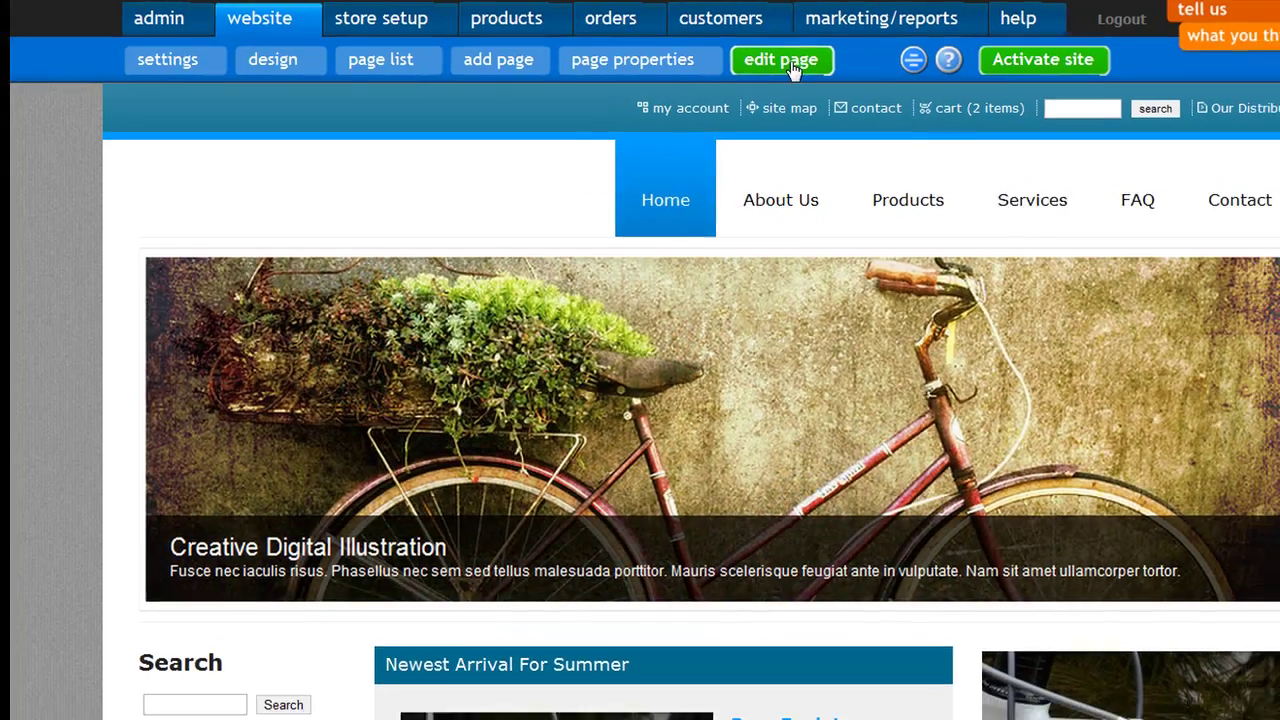
- Return to the Home page editor and delete the bike product from the right-hand site sidebar
{"action": "left_click", "coordinate": [781, 60]}
{"action": "scroll", "coordinate": [995, 343], "scroll_direction": "down", "scroll_amount": 3}
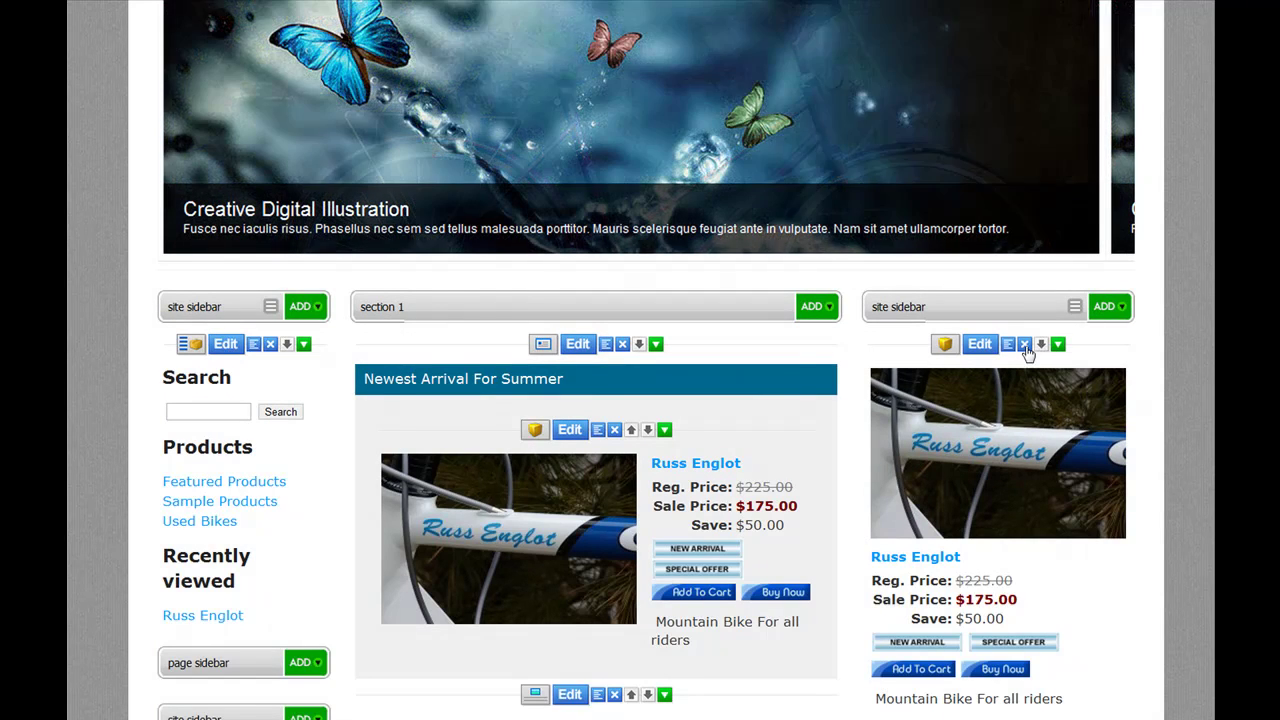
{"action": "left_click", "coordinate": [1025, 344]}
{"action": "left_click", "coordinate": [667, 366]}
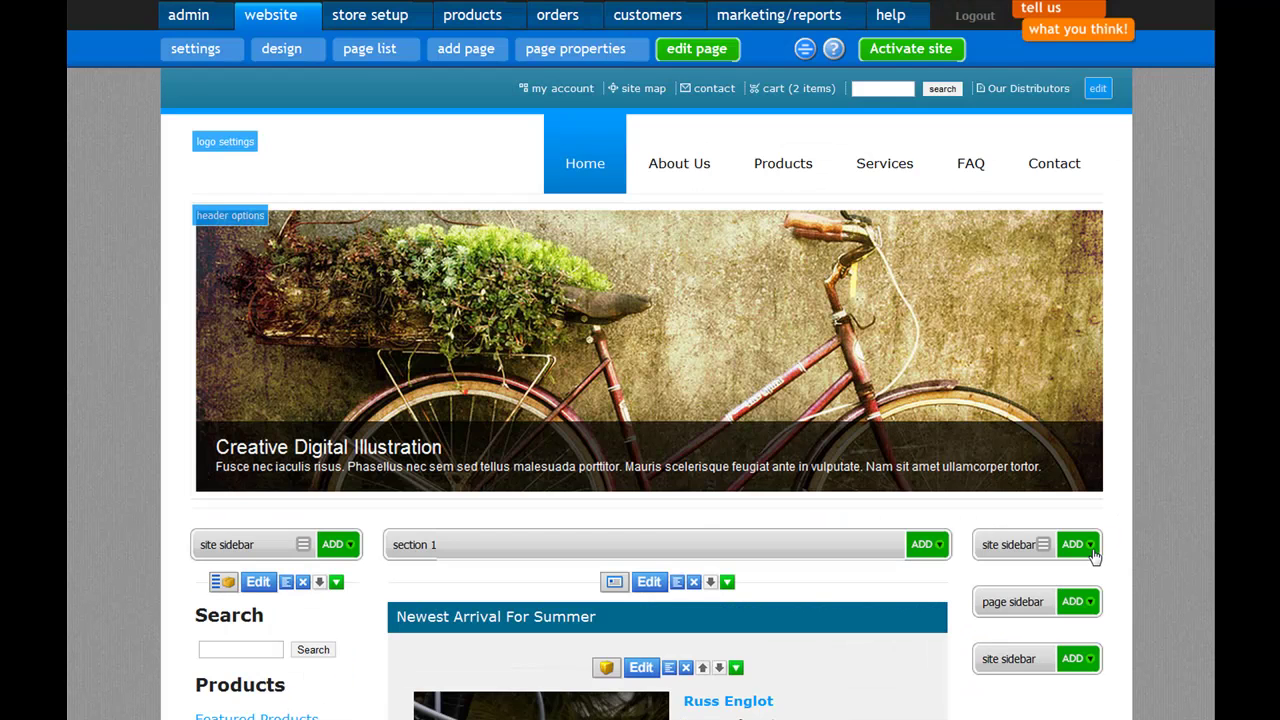
{"action": "scroll", "coordinate": [1025, 568], "scroll_direction": "down", "scroll_amount": 2}
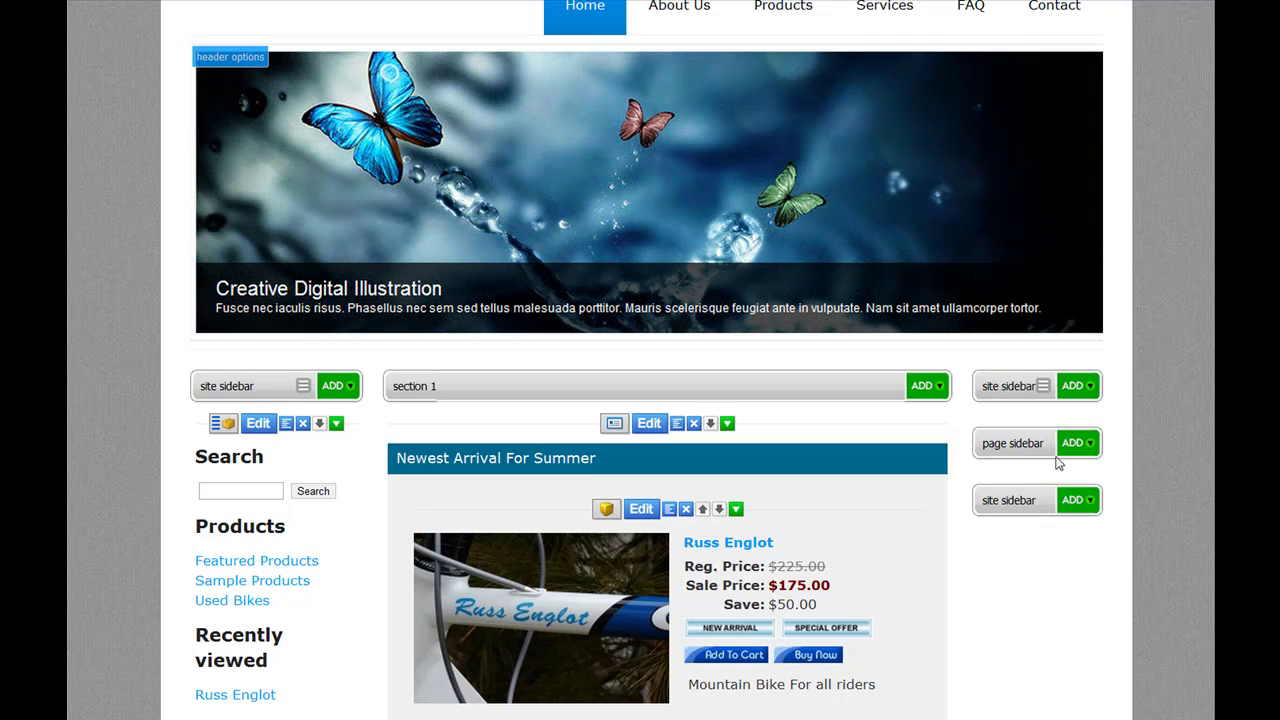
{"action": "left_click", "coordinate": [1076, 443]}
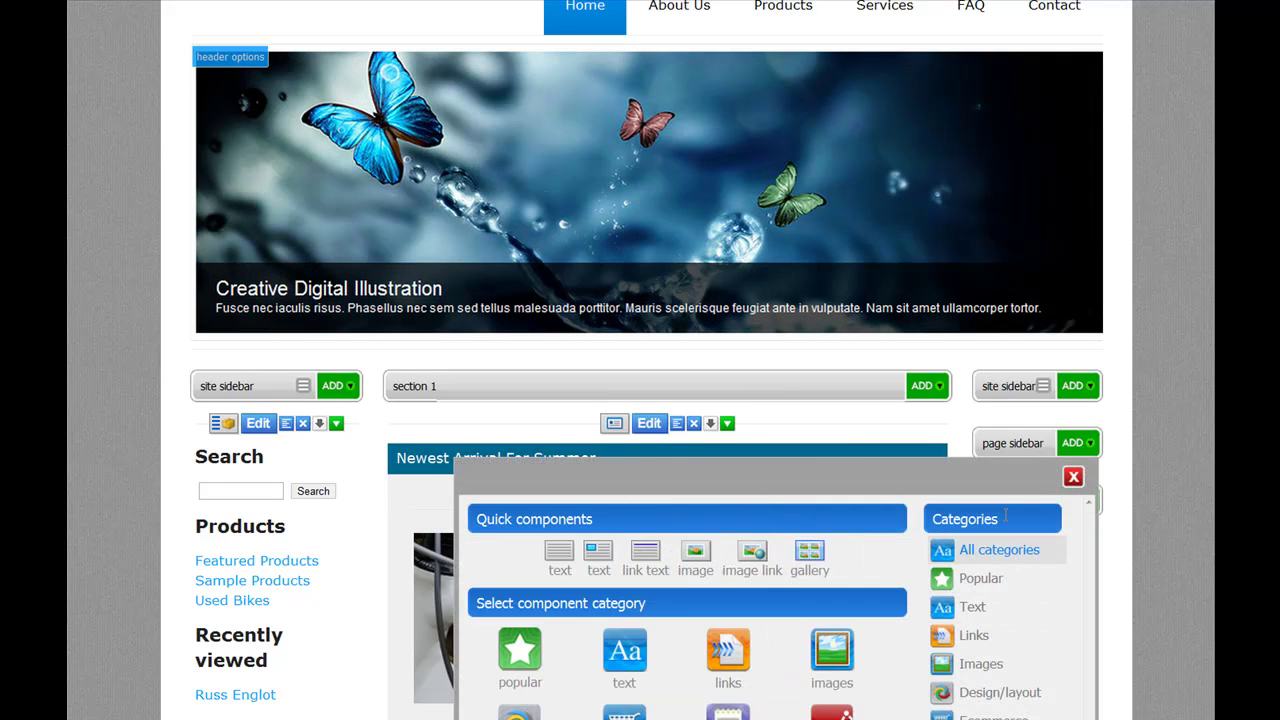
{"action": "left_click", "coordinate": [1073, 476]}
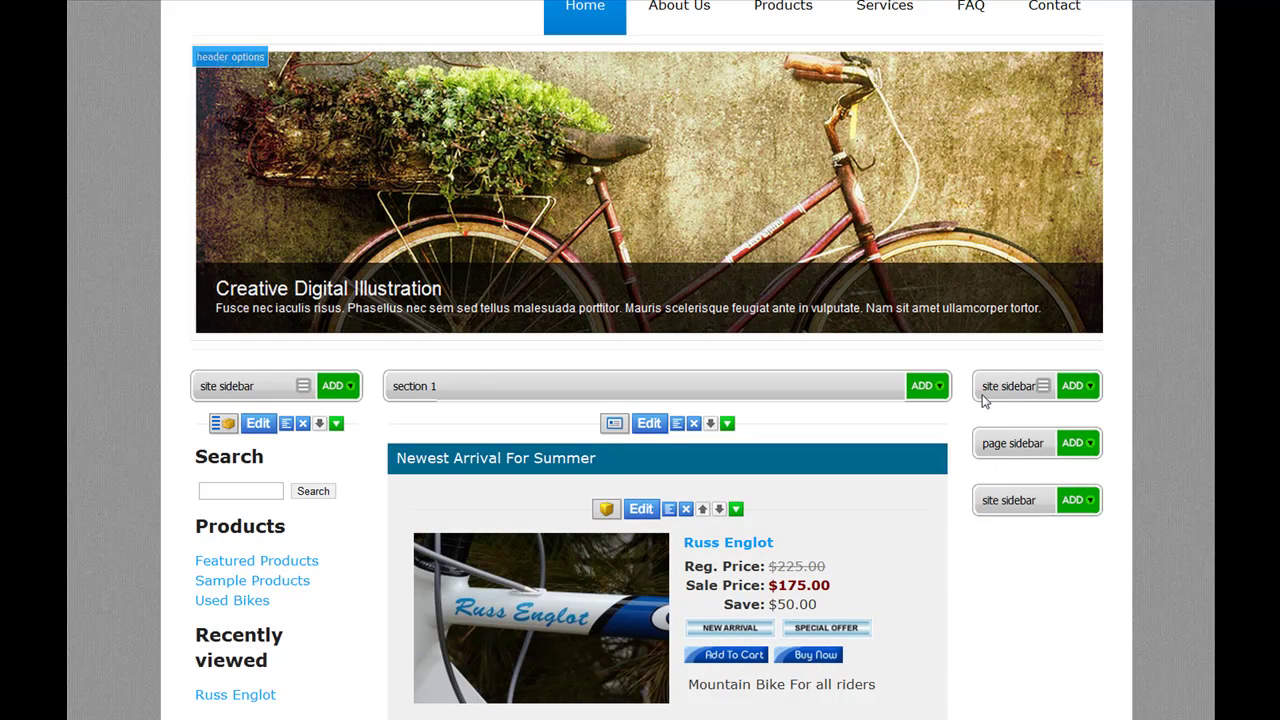
- Add the Ecommerce product search component to the right-hand site sidebar, applying its default search box settings
{"action": "left_click", "coordinate": [1076, 386]}
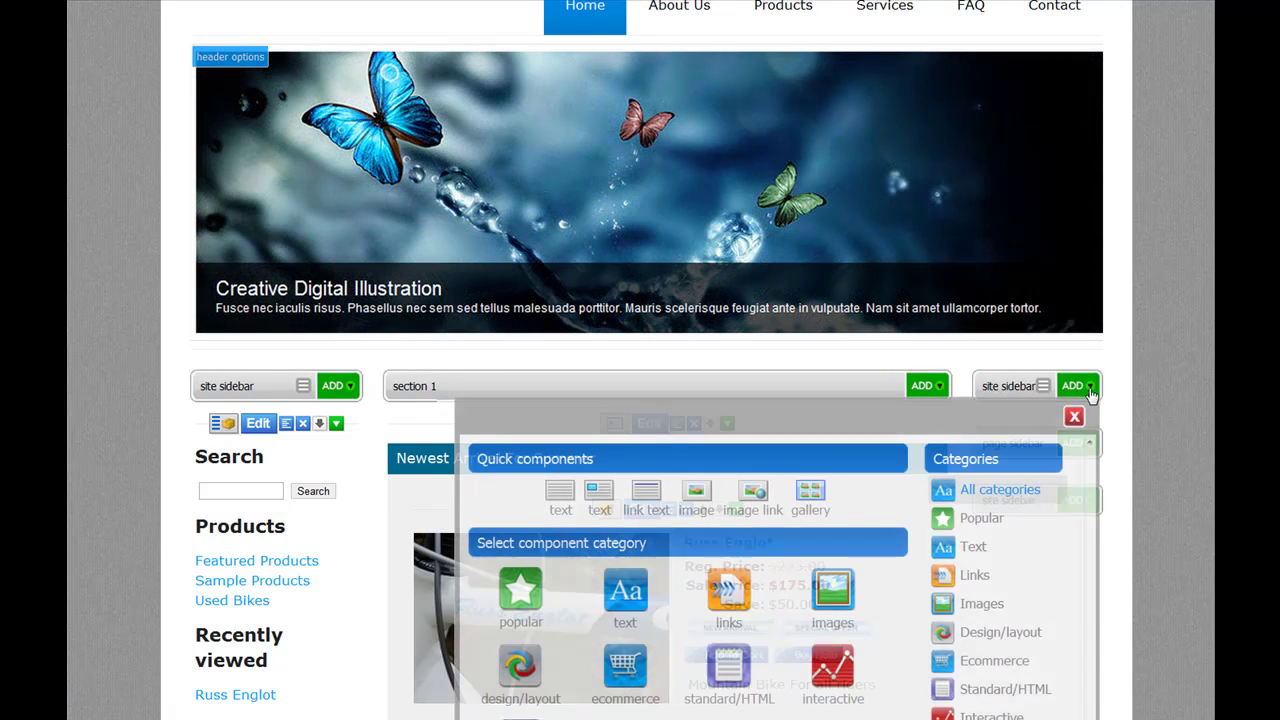
{"action": "scroll", "coordinate": [966, 522], "scroll_direction": "down", "scroll_amount": 2}
{"action": "mouse_move", "coordinate": [991, 428]}
{"action": "mouse_move", "coordinate": [971, 503]}
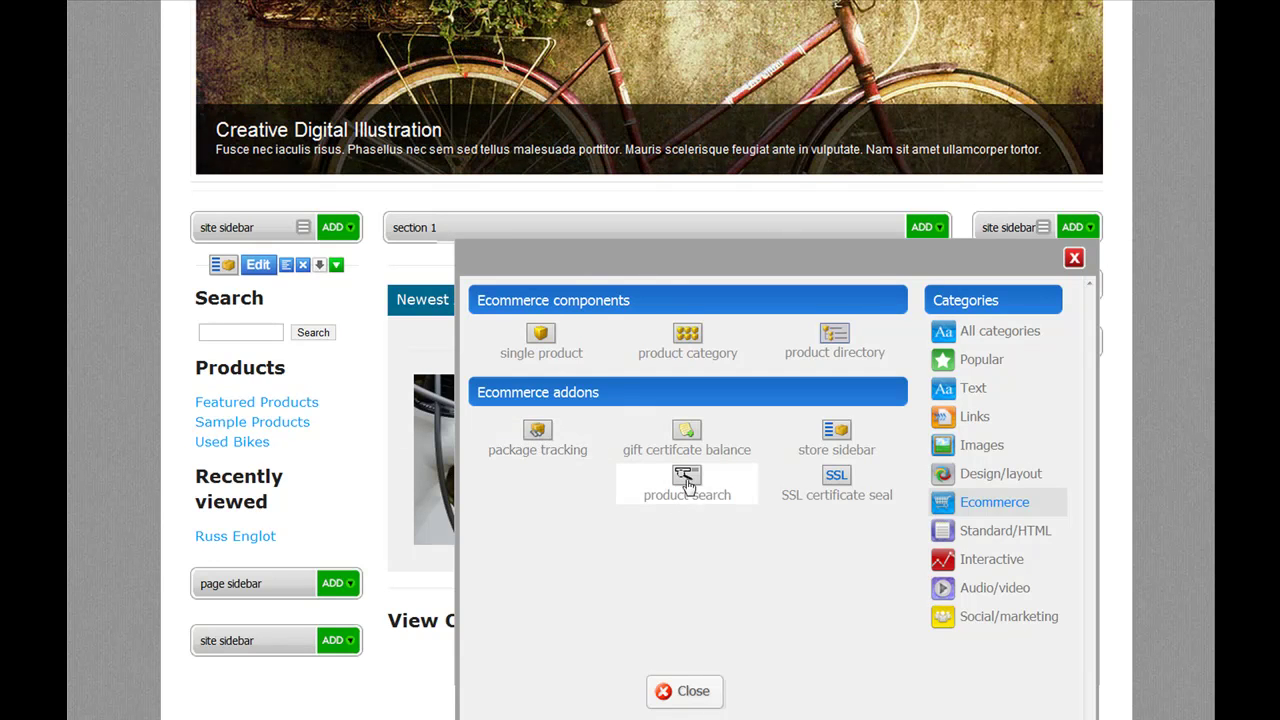
{"action": "left_click", "coordinate": [689, 485]}
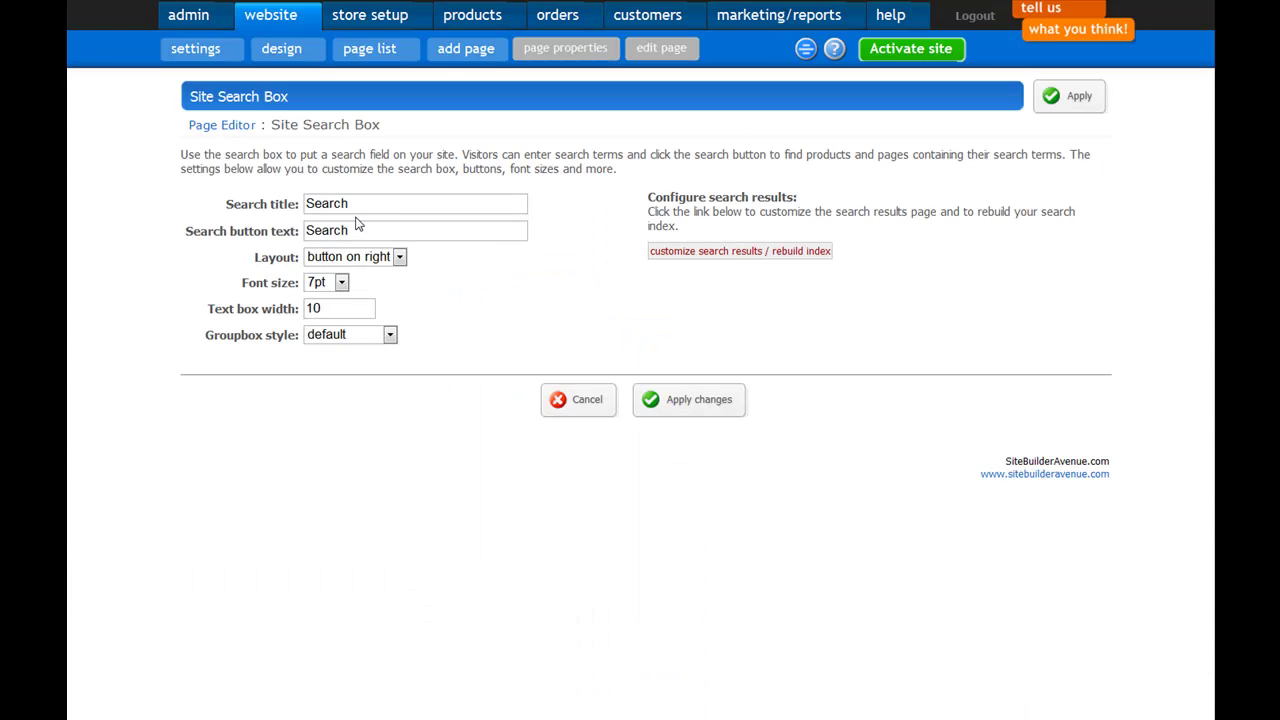
{"action": "left_click", "coordinate": [699, 400]}
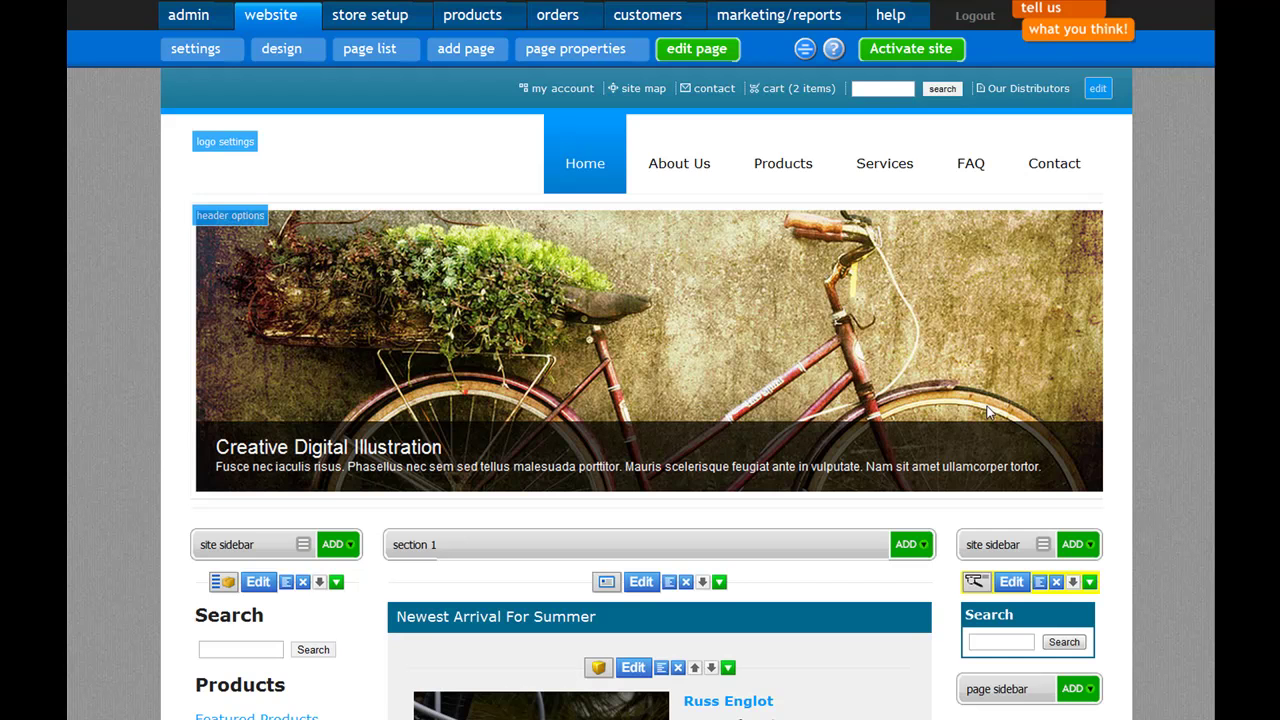
- Insert an Ecommerce package tracking component below the product search in the right-hand site sidebar
{"action": "scroll", "coordinate": [1153, 400], "scroll_direction": "down", "scroll_amount": 3}
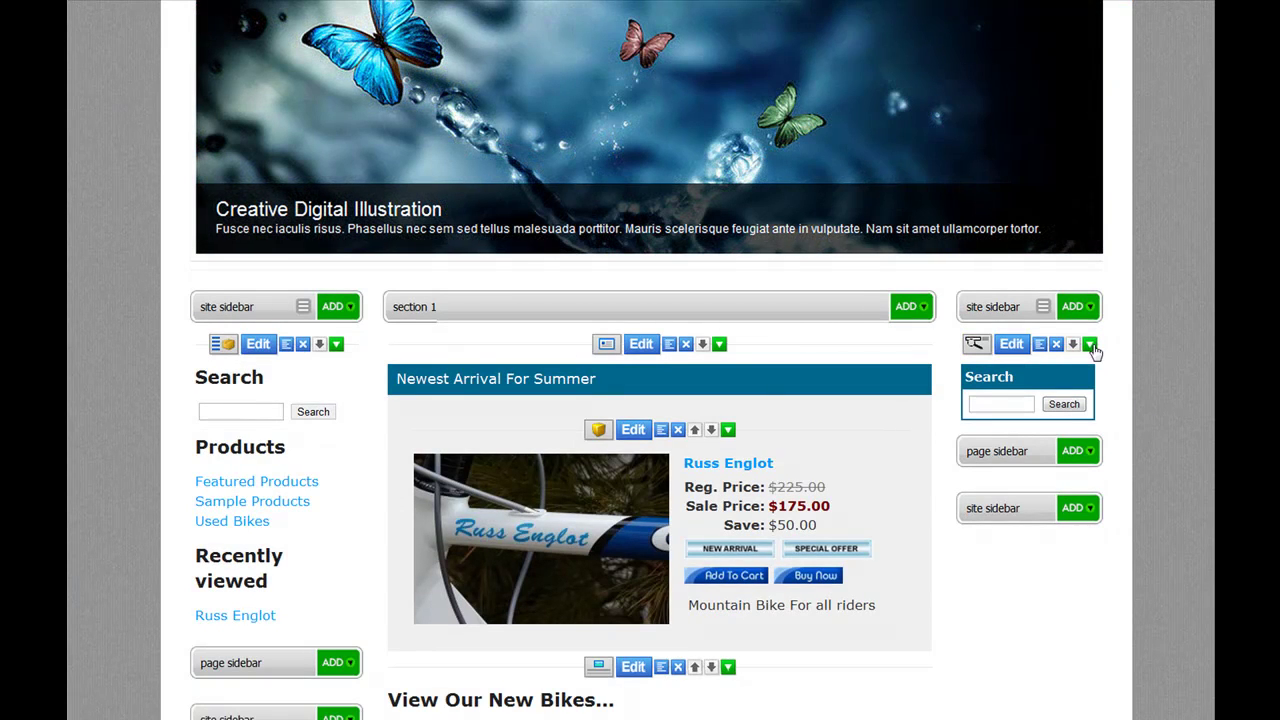
{"action": "left_click", "coordinate": [1090, 344]}
{"action": "scroll", "coordinate": [1090, 350], "scroll_direction": "down", "scroll_amount": 1}
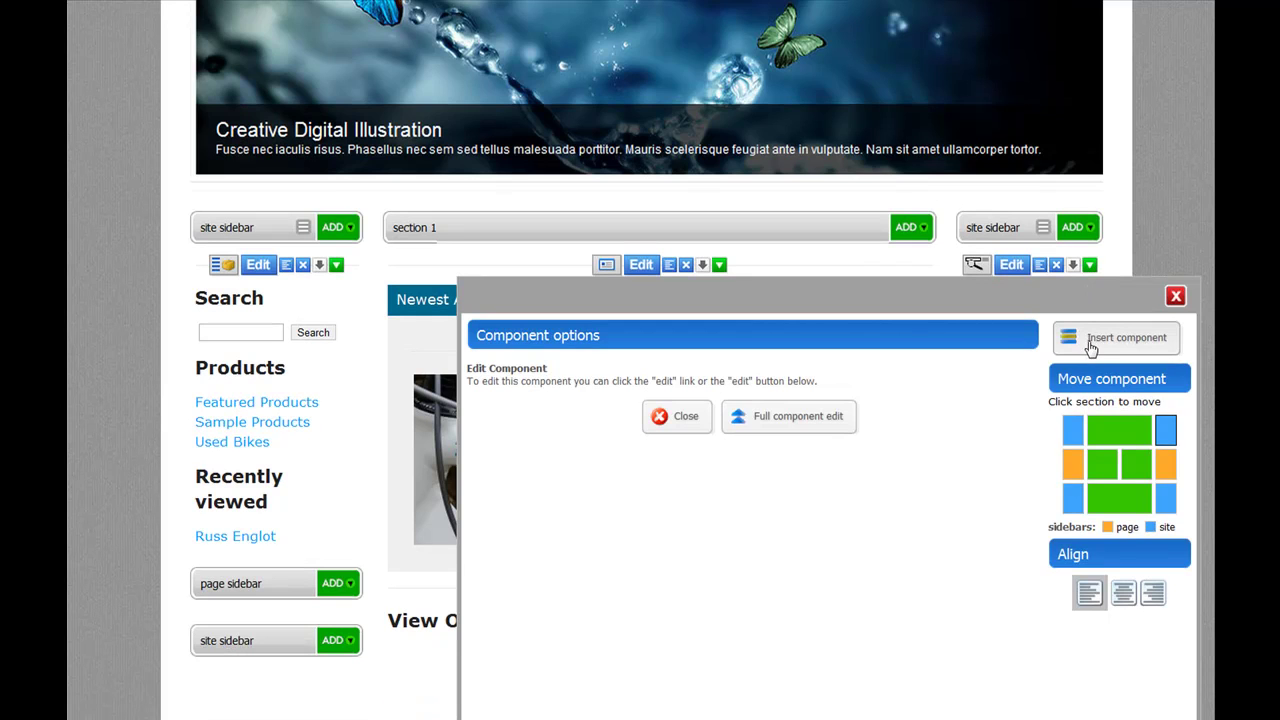
{"action": "left_click", "coordinate": [1091, 341]}
{"action": "left_click", "coordinate": [1074, 452]}
{"action": "left_click", "coordinate": [1084, 545]}
{"action": "left_click", "coordinate": [1083, 569]}
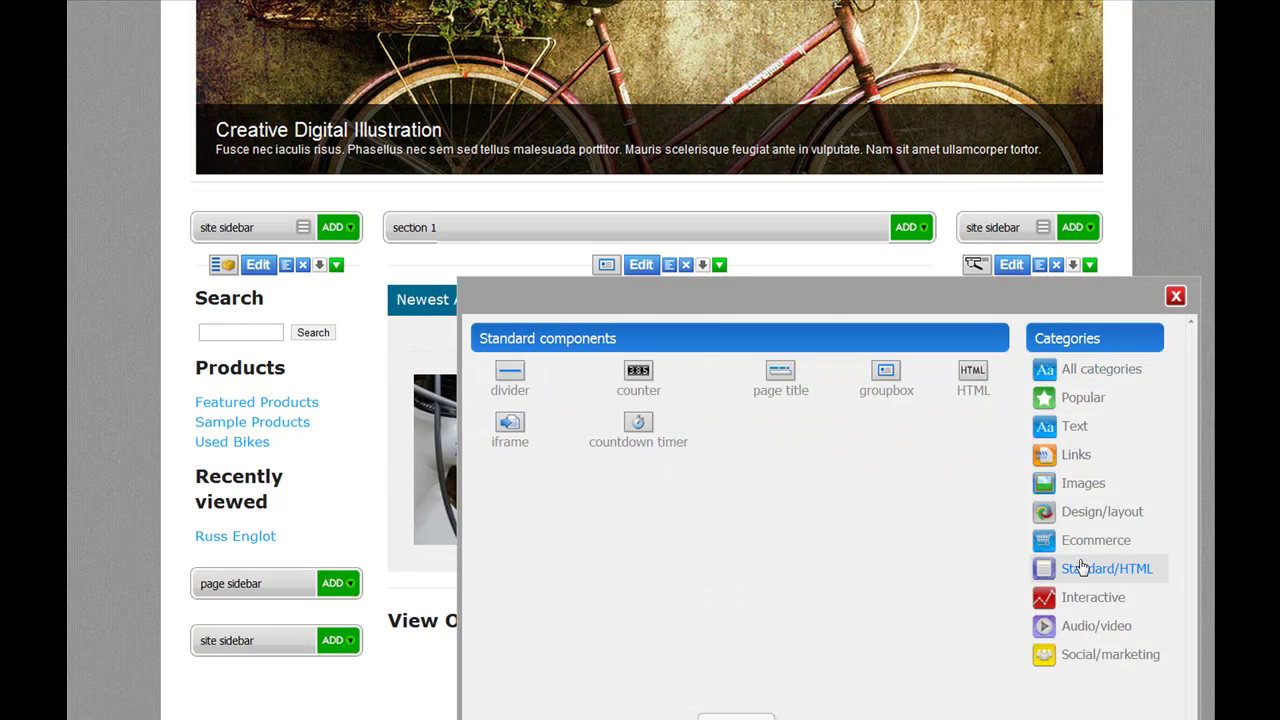
{"action": "left_click", "coordinate": [1078, 512]}
{"action": "left_click", "coordinate": [1080, 540]}
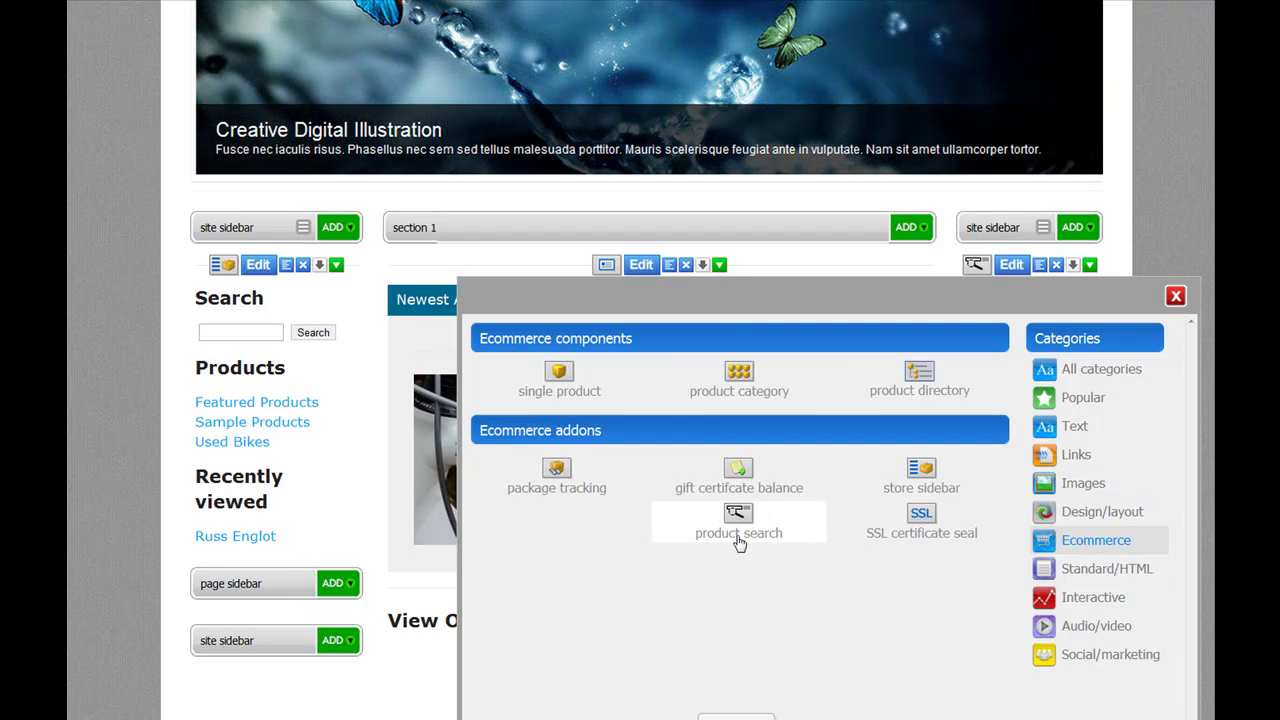
{"action": "left_click", "coordinate": [543, 480]}
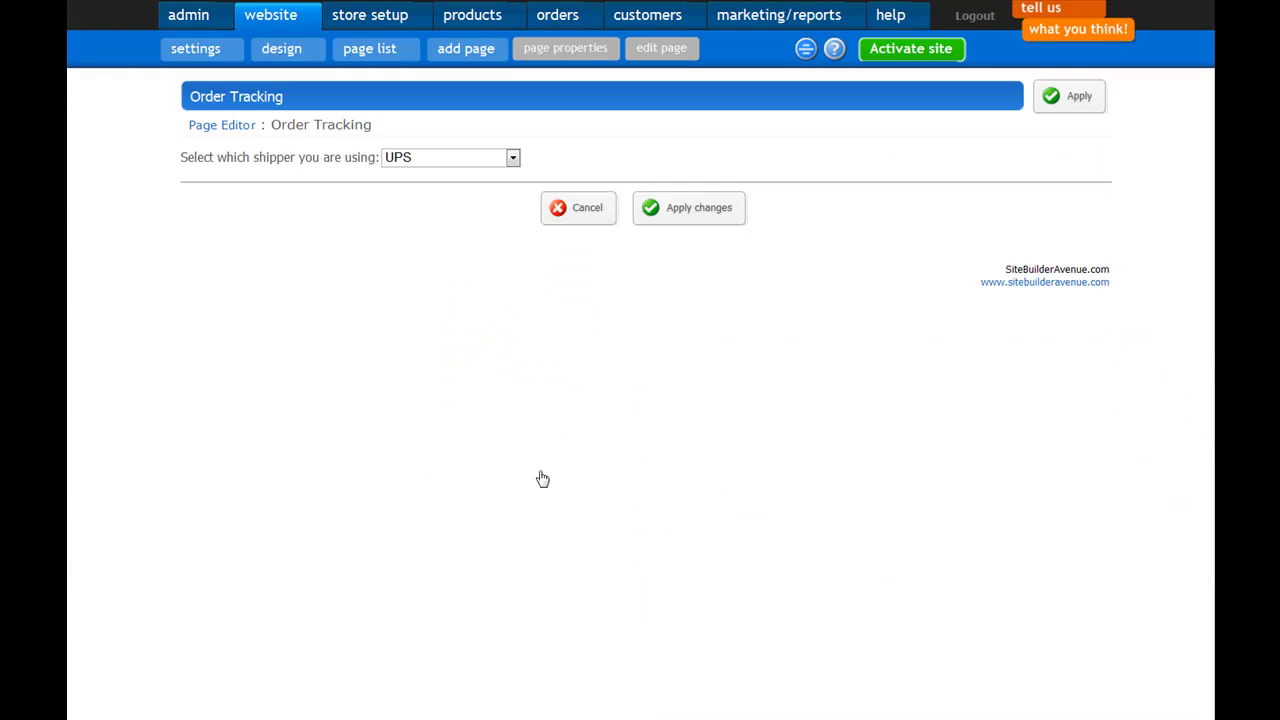
- Set the package tracking shipper to FedEx and apply the change
{"action": "left_click", "coordinate": [510, 158]}
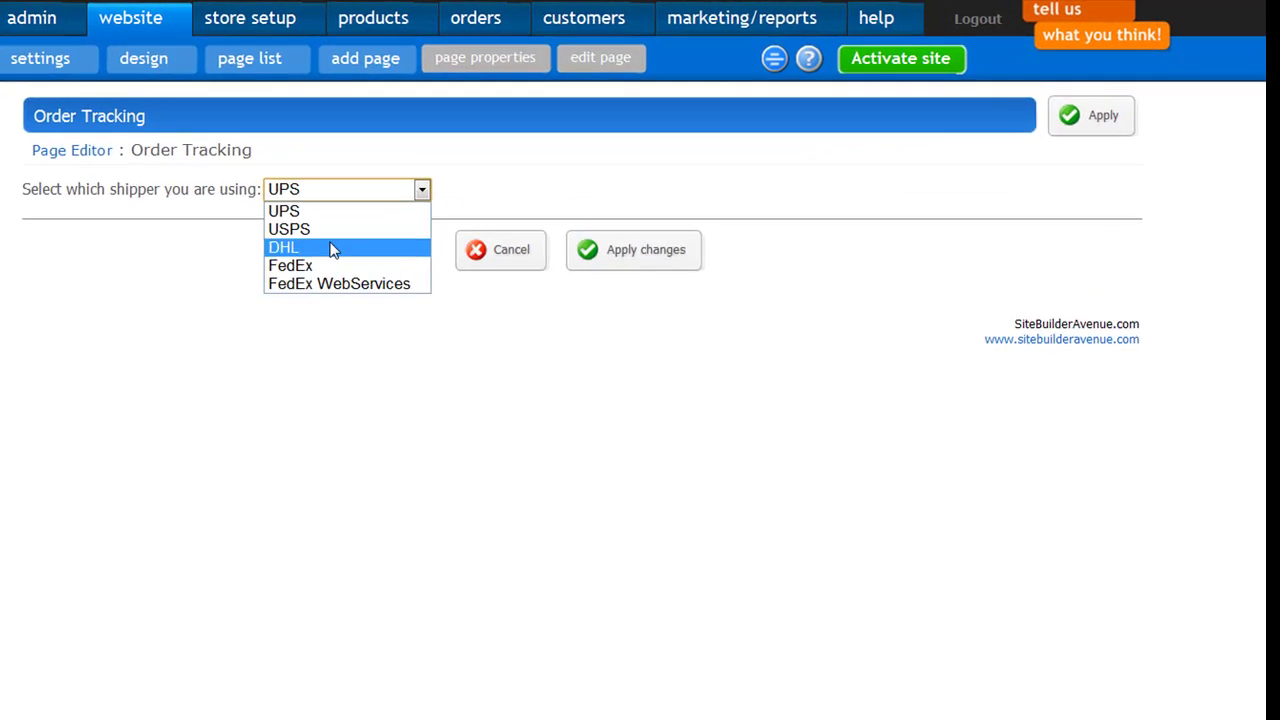
{"action": "left_click", "coordinate": [302, 289]}
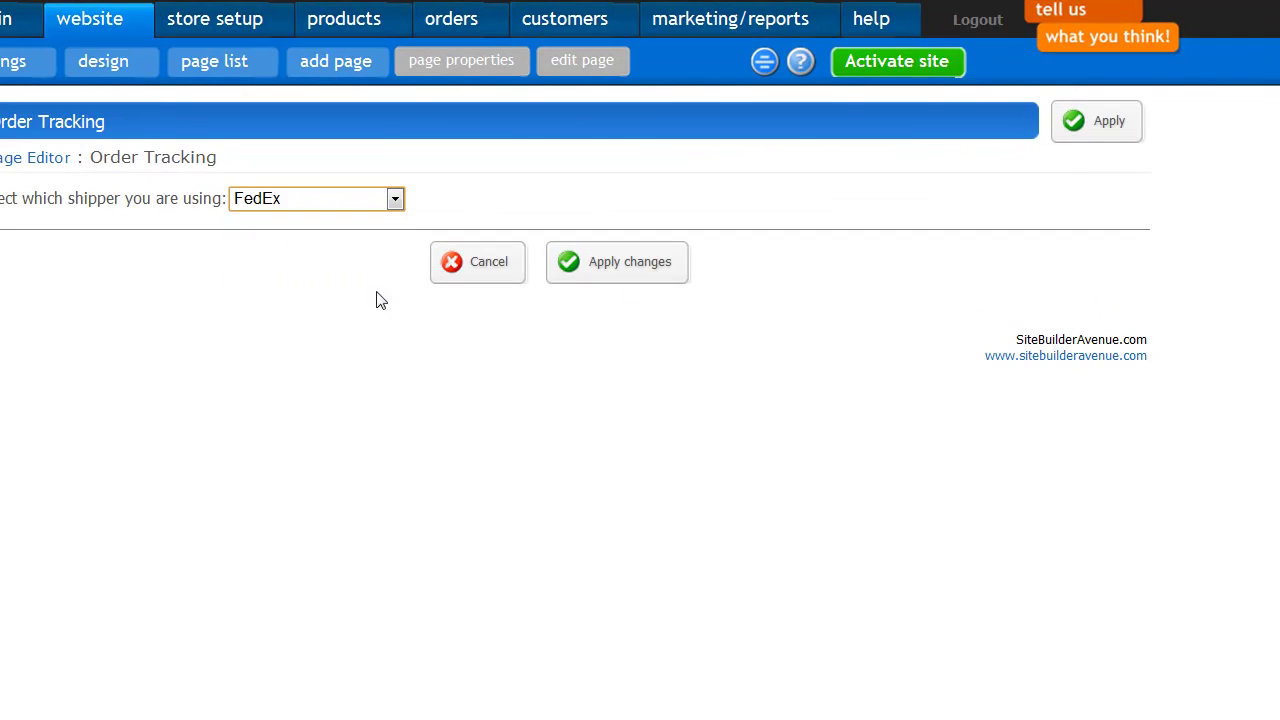
{"action": "left_click", "coordinate": [650, 279]}
{"action": "scroll", "coordinate": [1232, 582], "scroll_direction": "down", "scroll_amount": 4}
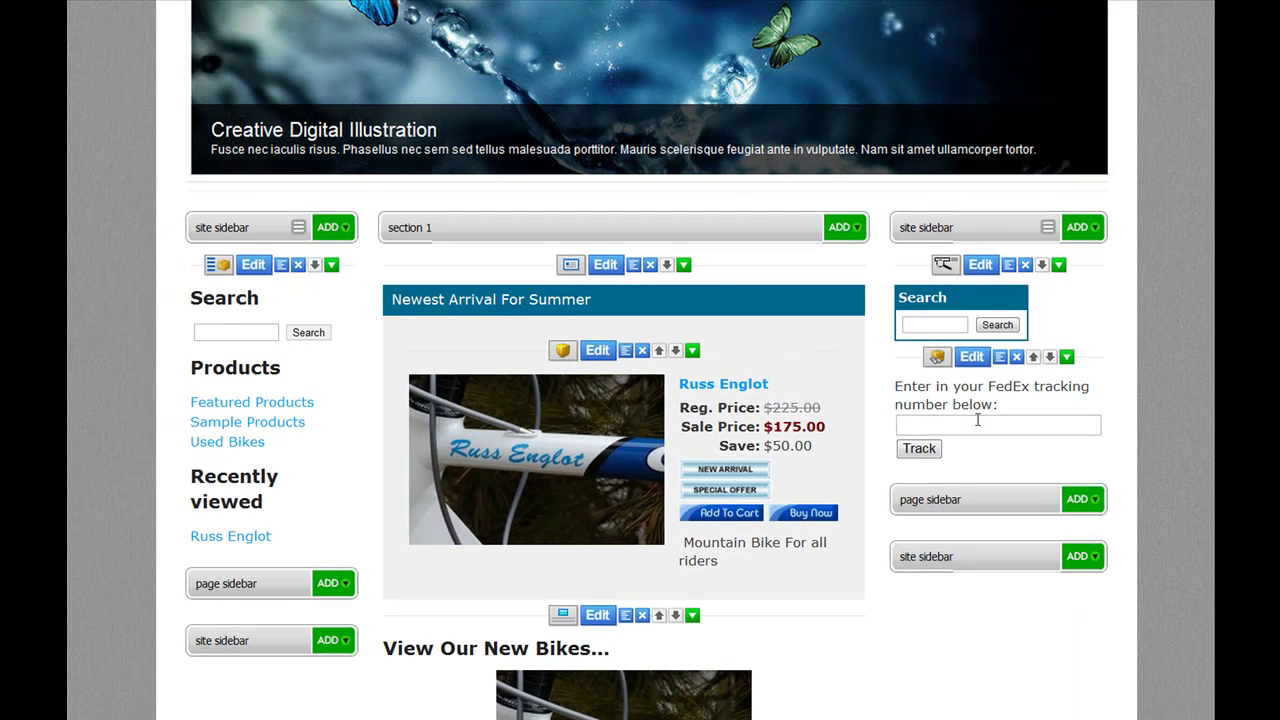
{"action": "left_click", "coordinate": [974, 424]}
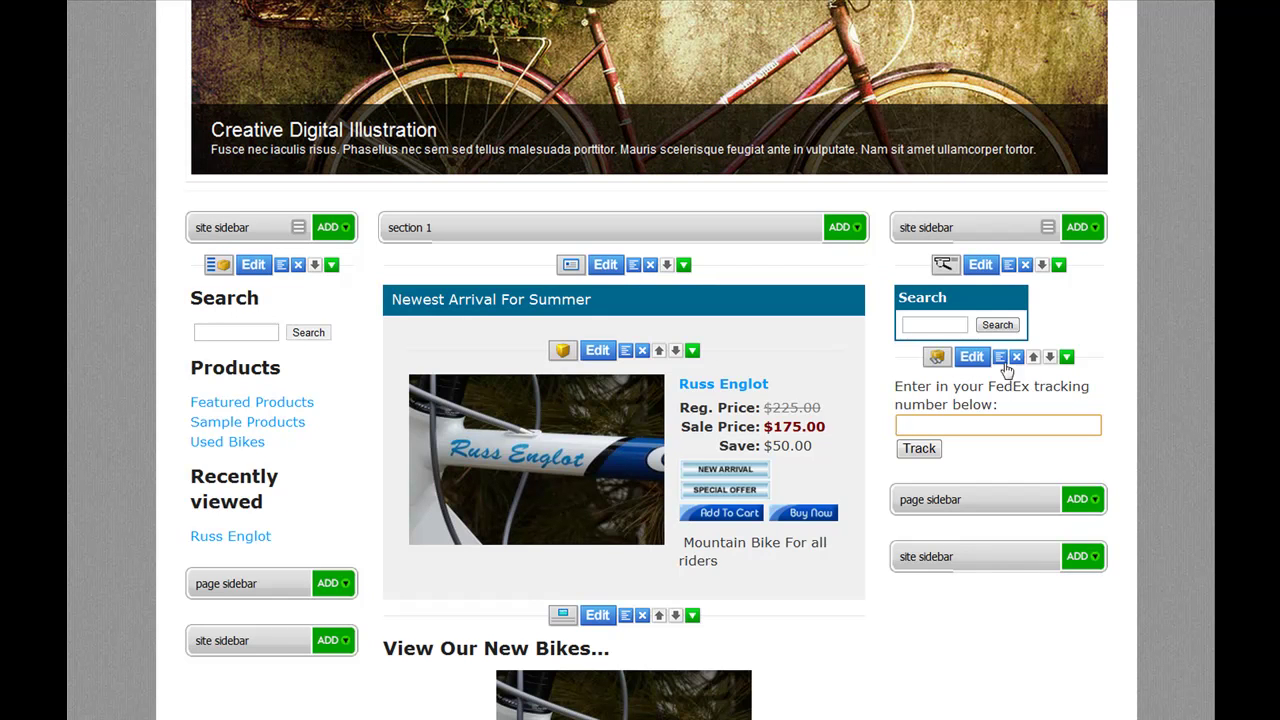
- Insert an SSL certificate seal below the package tracking component in the right-hand site sidebar
{"action": "left_click", "coordinate": [972, 356]}
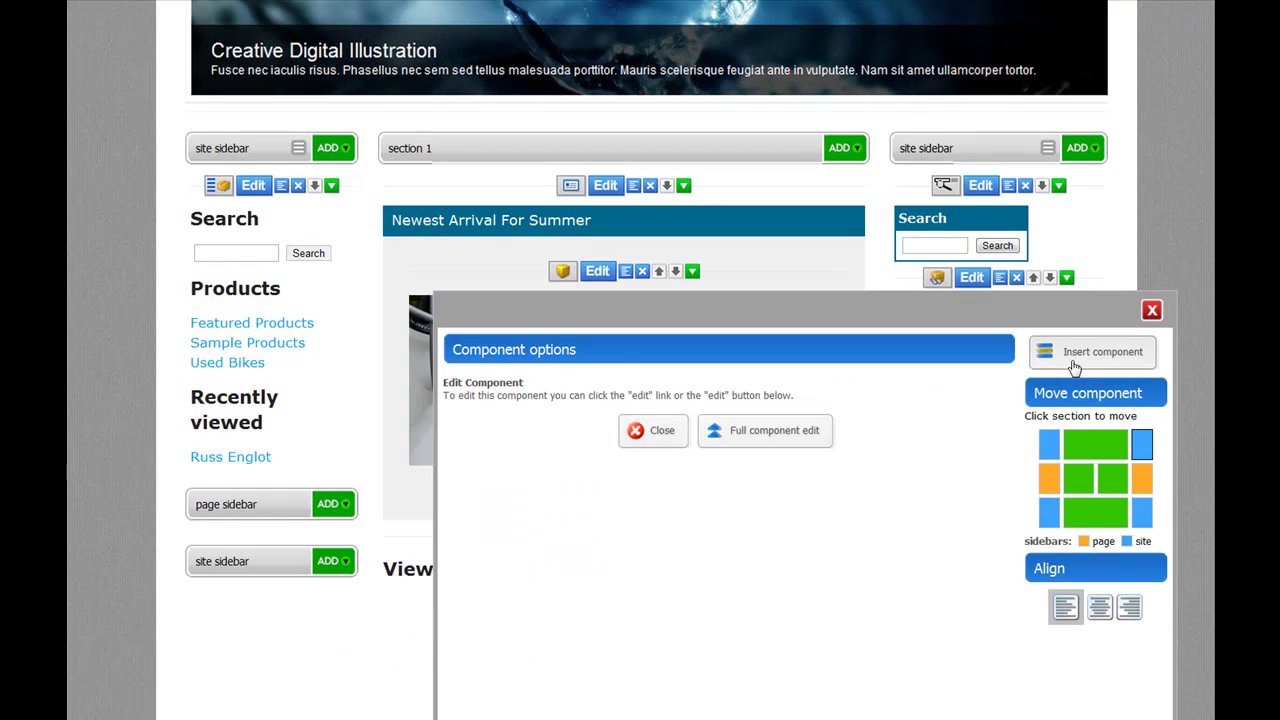
{"action": "left_click", "coordinate": [1073, 360]}
{"action": "left_click", "coordinate": [1055, 556]}
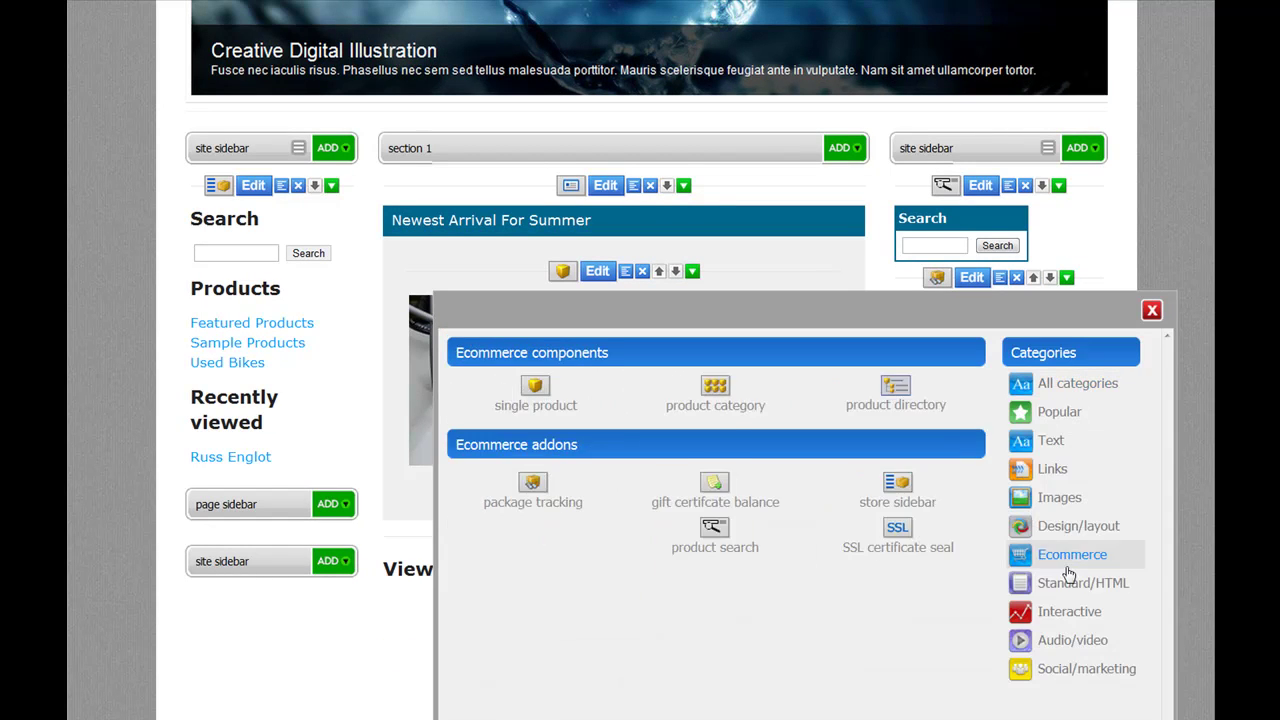
{"action": "left_click", "coordinate": [1058, 583]}
{"action": "left_click", "coordinate": [1041, 560]}
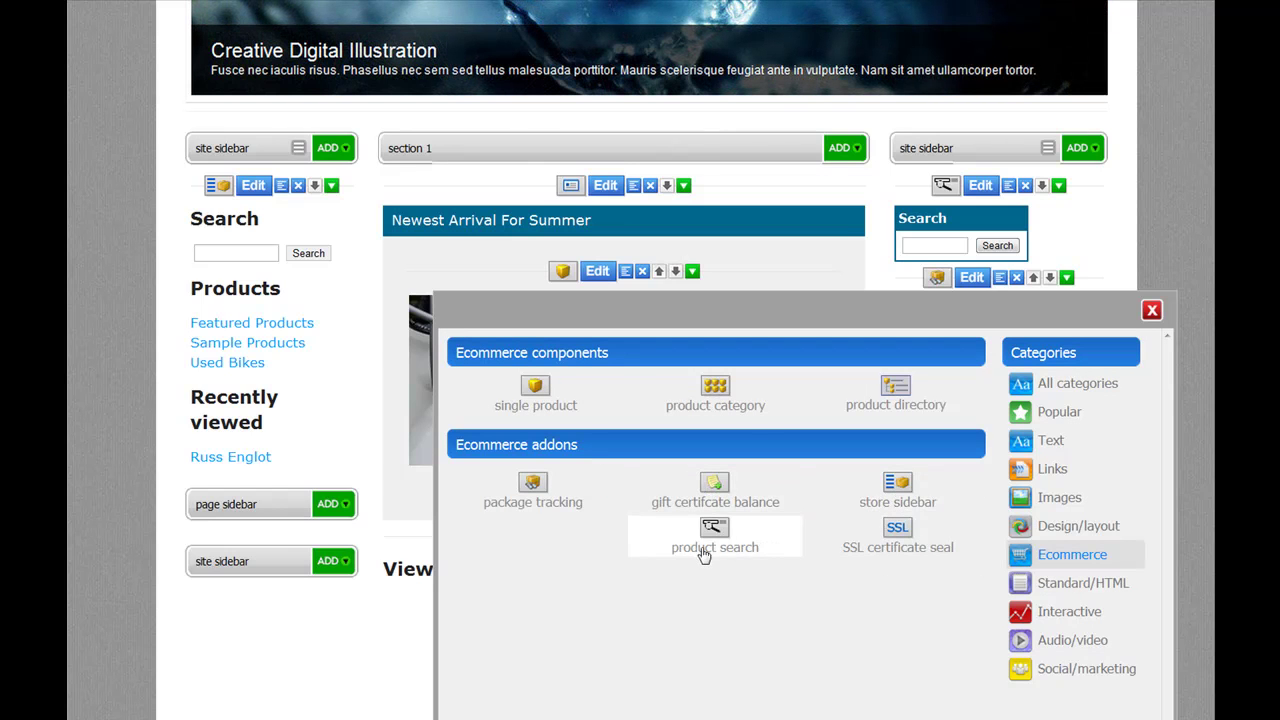
{"action": "left_click", "coordinate": [898, 531]}
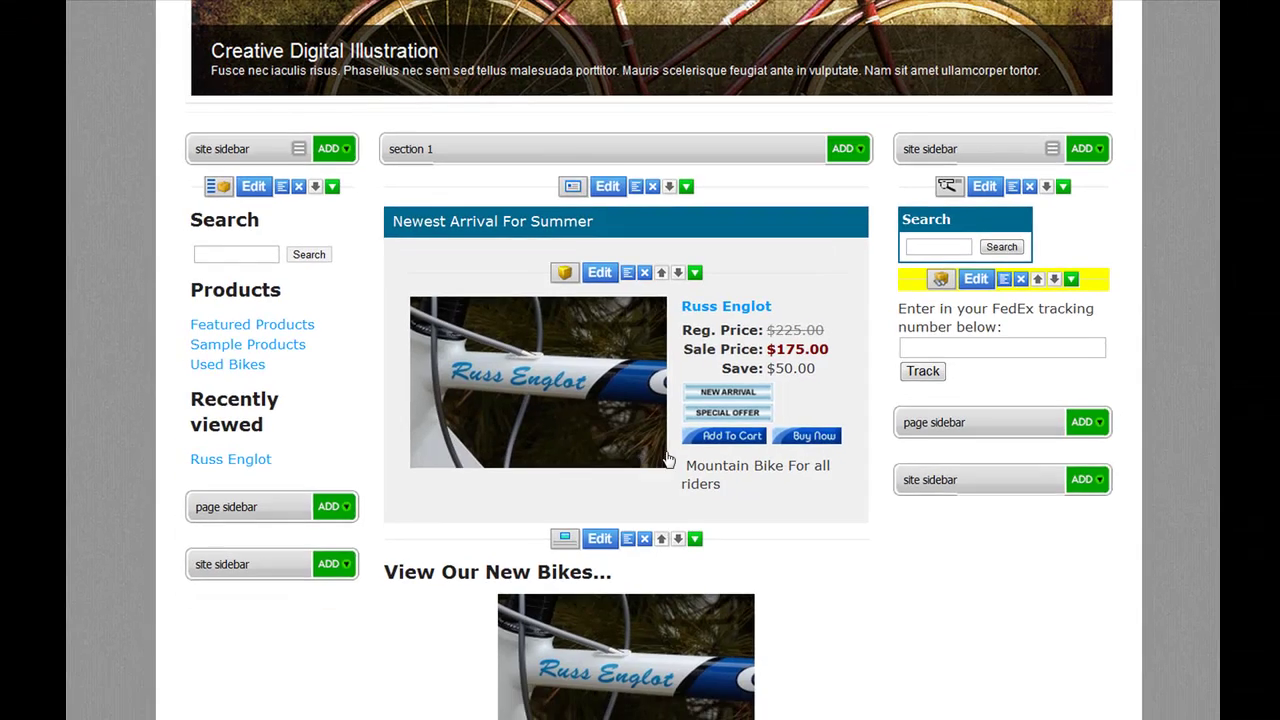
- Insert a product directory below the package tracking component, showing category images on top in 3 columns
{"action": "left_click", "coordinate": [1067, 278]}
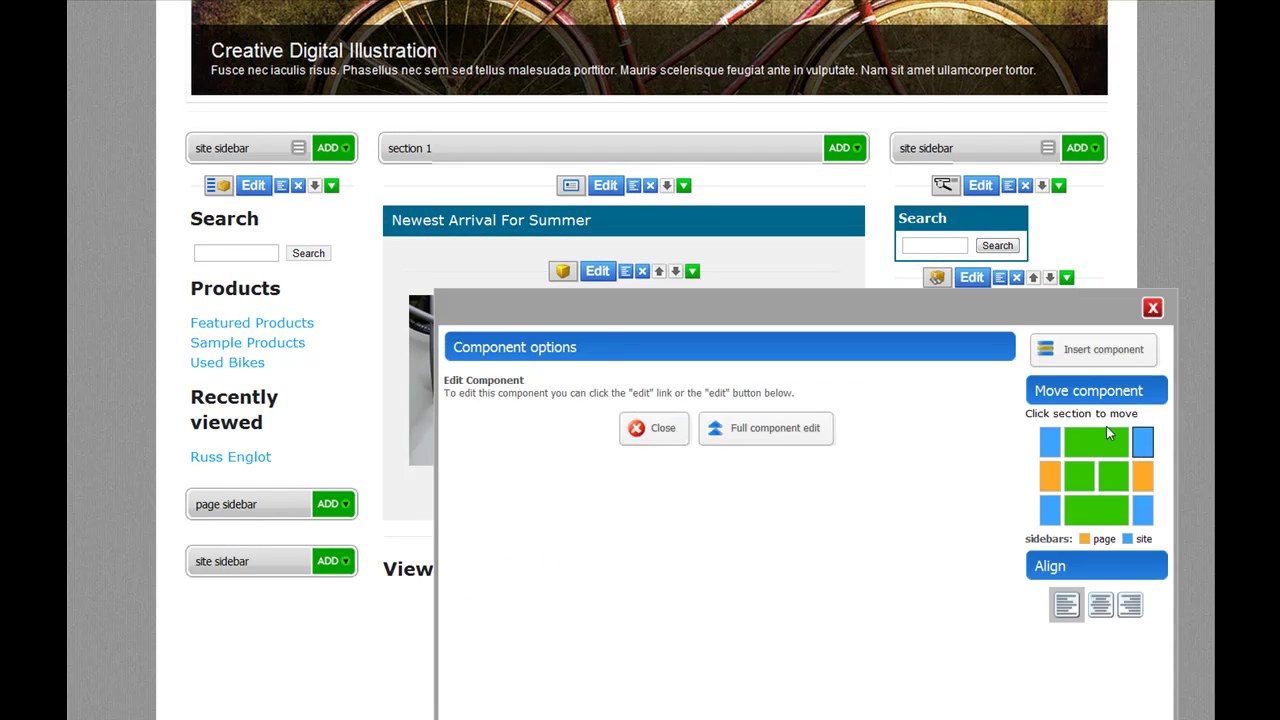
{"action": "left_click", "coordinate": [1090, 350]}
{"action": "left_click", "coordinate": [1040, 581]}
{"action": "left_click", "coordinate": [1032, 556]}
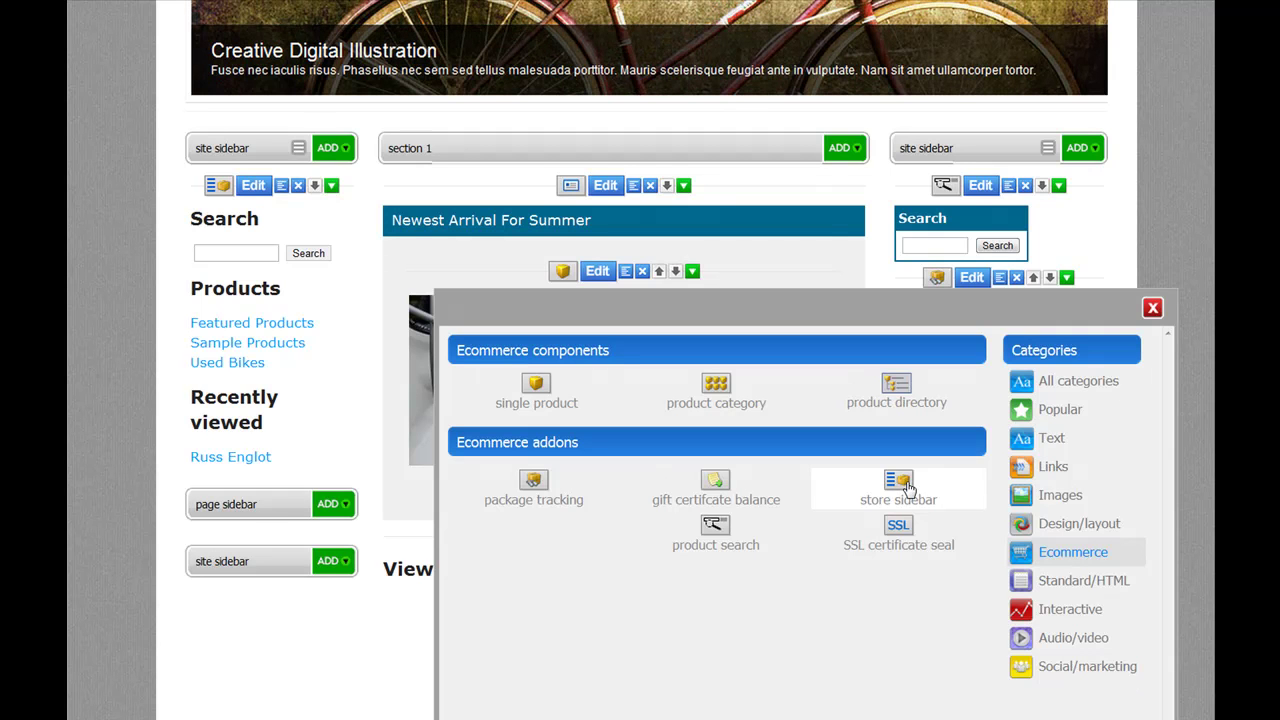
{"action": "left_click", "coordinate": [898, 391]}
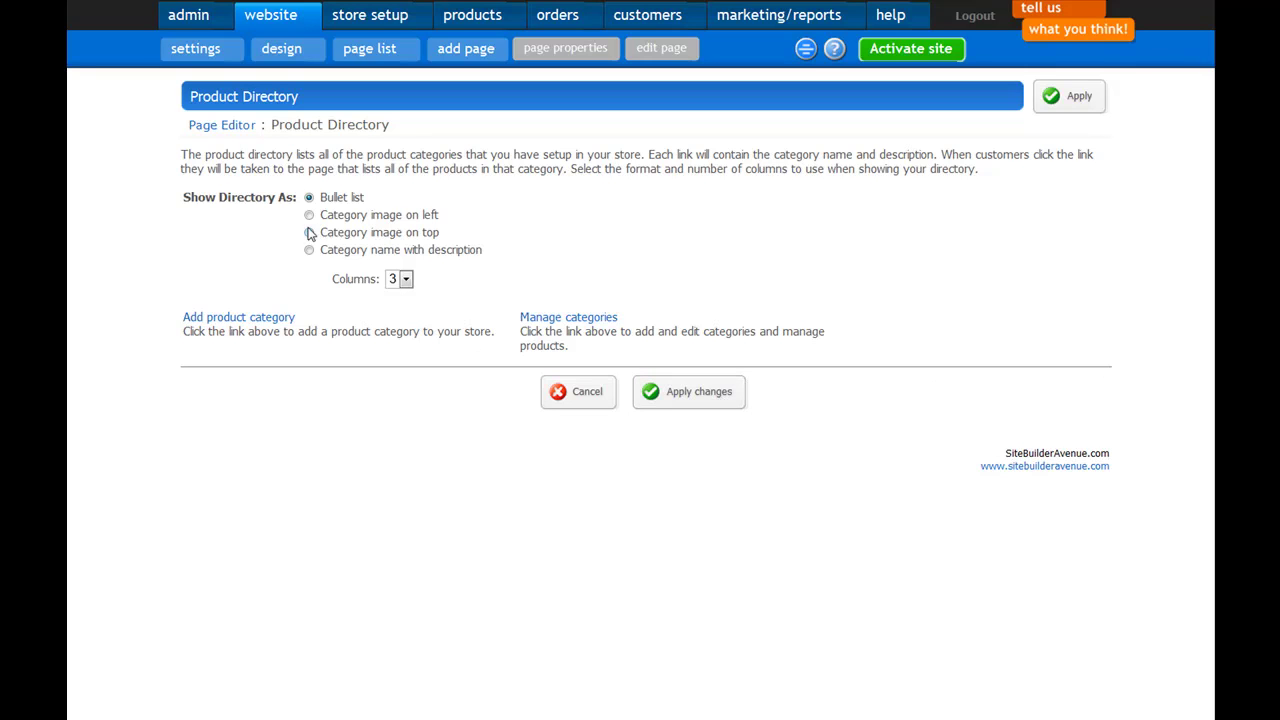
{"action": "left_click", "coordinate": [686, 391]}
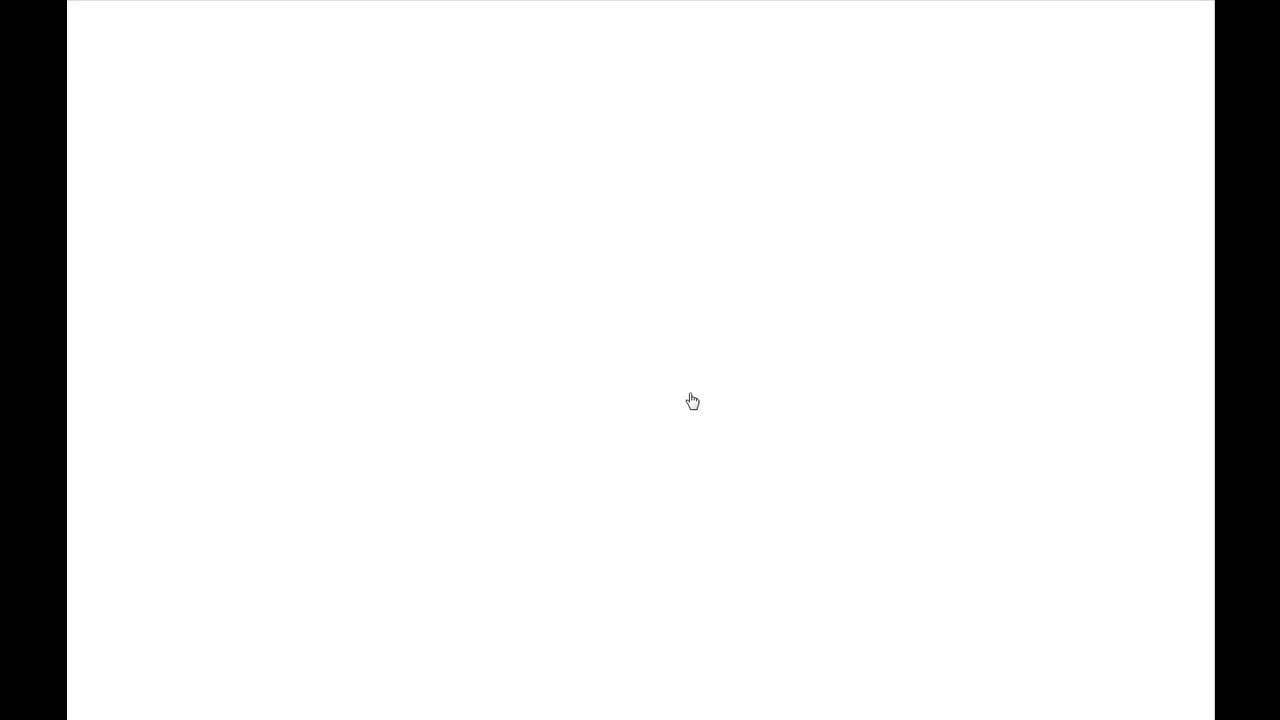
{"action": "scroll", "coordinate": [1080, 457], "scroll_direction": "down", "scroll_amount": 1}
{"action": "scroll", "coordinate": [1080, 457], "scroll_direction": "down", "scroll_amount": 4}
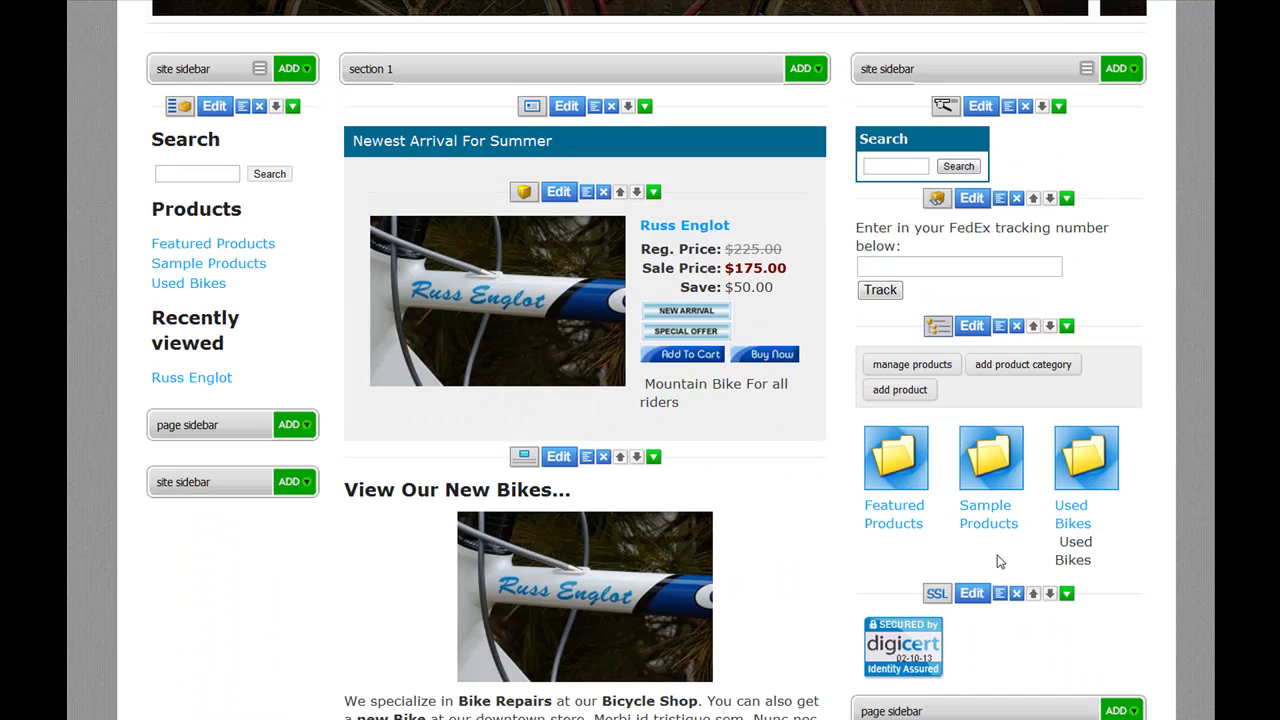
{"action": "scroll", "coordinate": [1115, 562], "scroll_direction": "down", "scroll_amount": 1}
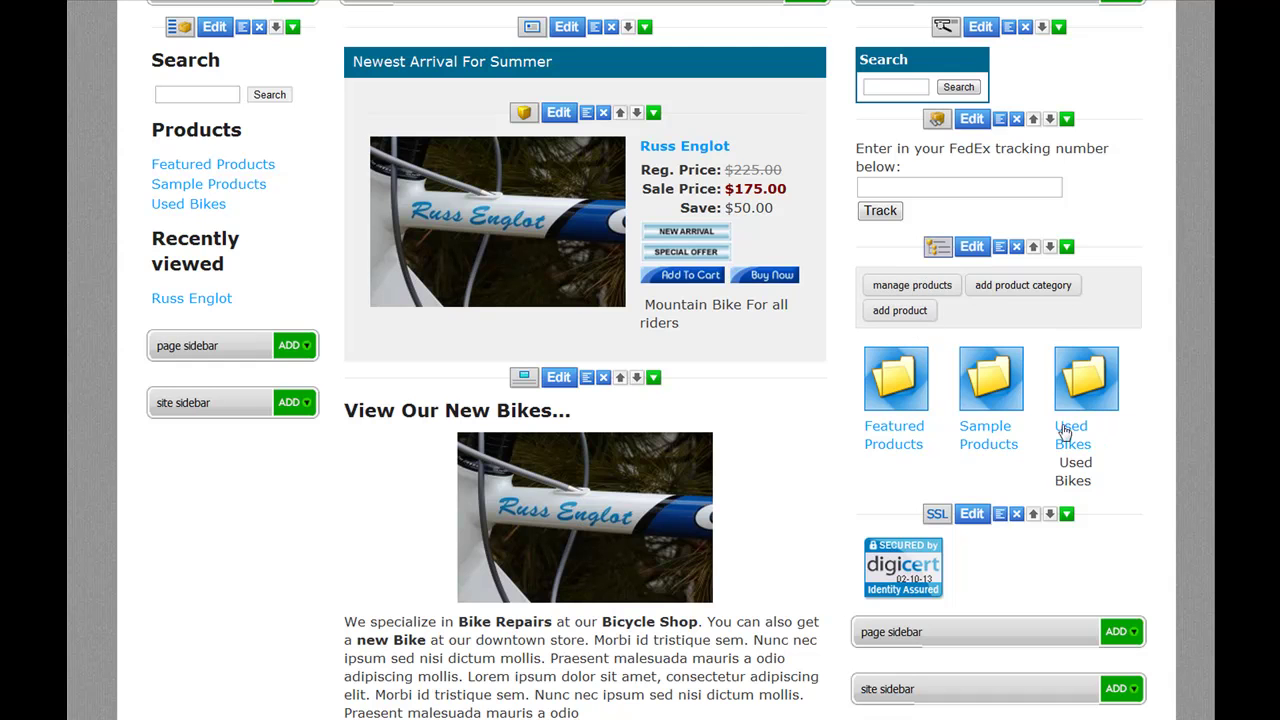
- Change the sidebar product directory to a bullet list and apply the Home page changes
{"action": "left_click", "coordinate": [972, 247]}
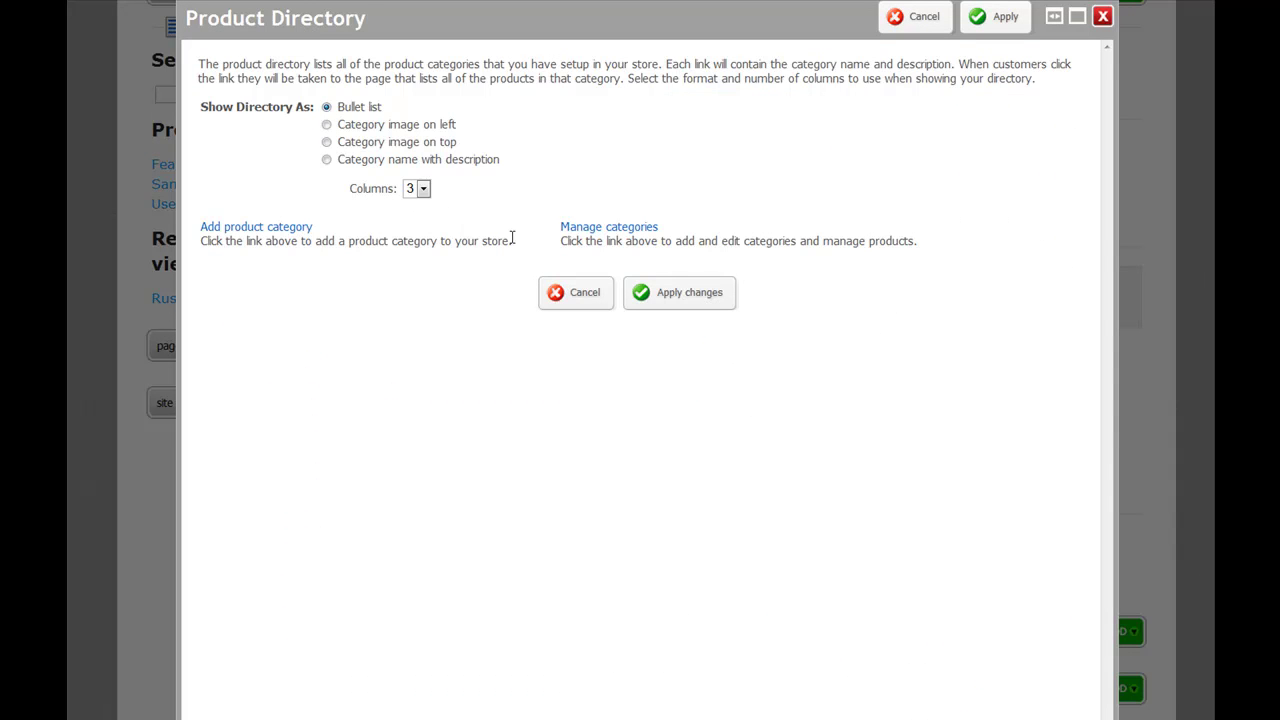
{"action": "left_click", "coordinate": [703, 300]}
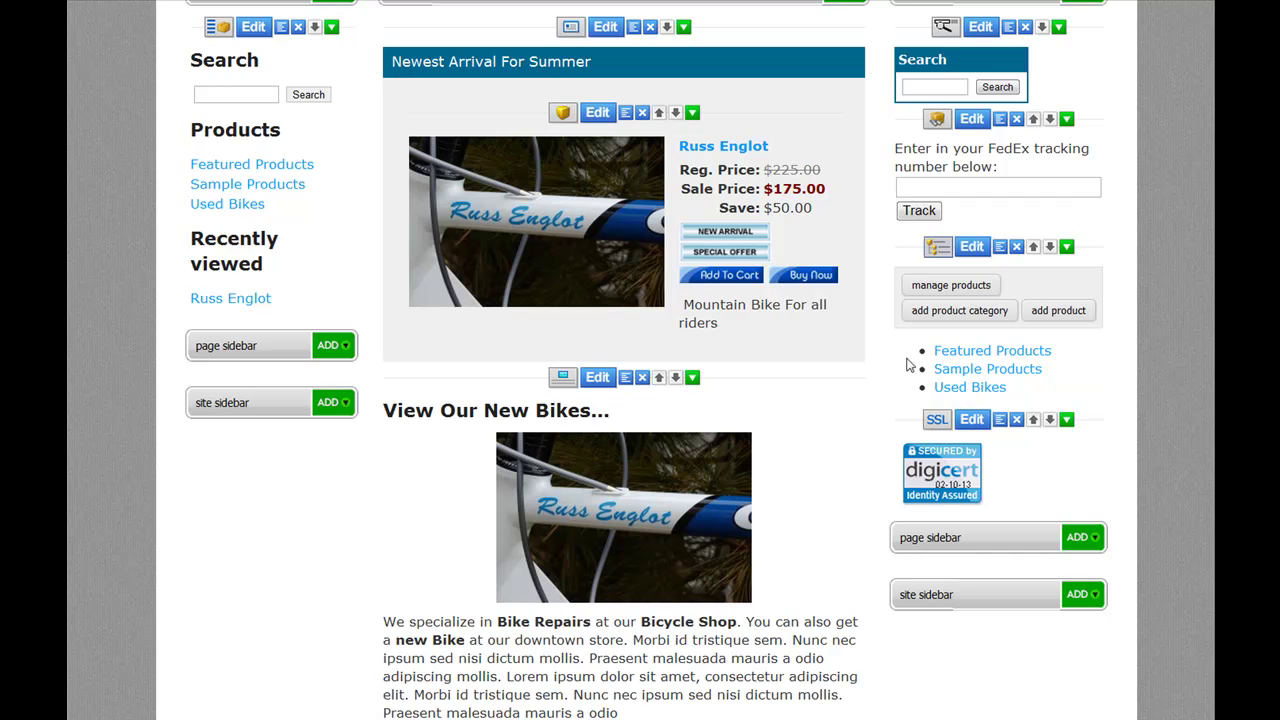
{"action": "scroll", "coordinate": [1139, 428], "scroll_direction": "down", "scroll_amount": 2}
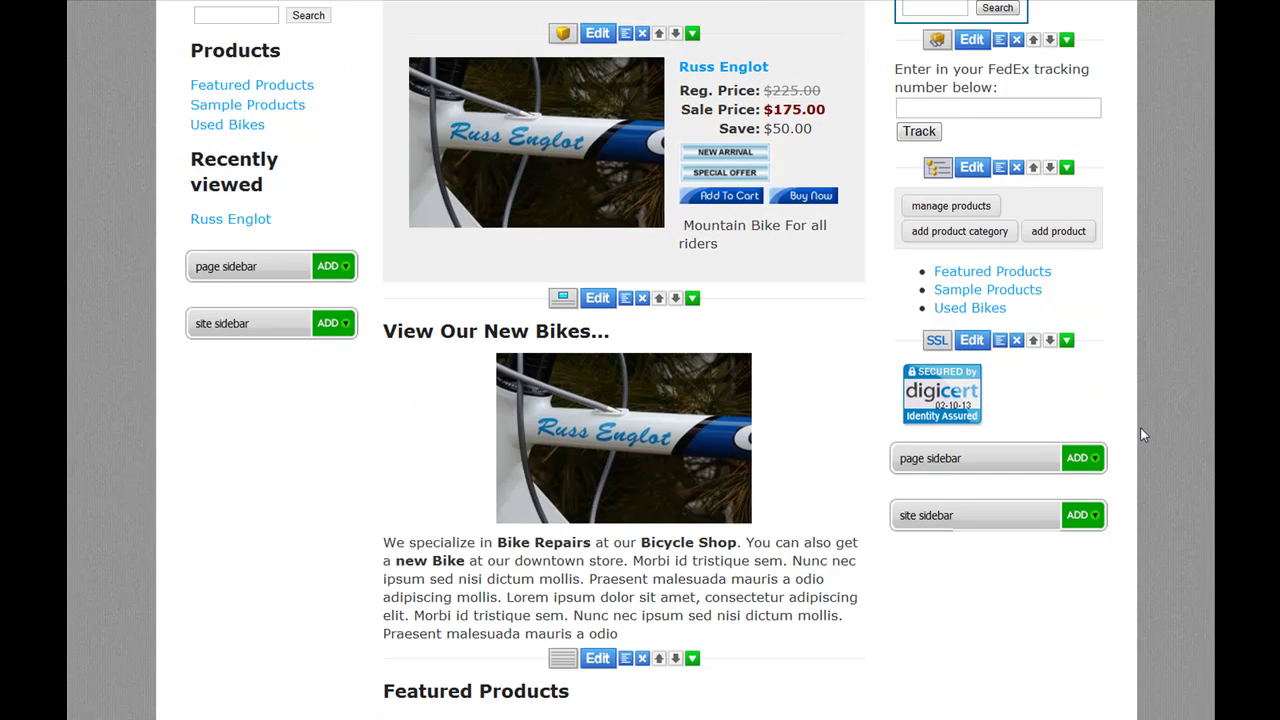
{"action": "scroll", "coordinate": [957, 551], "scroll_direction": "down", "scroll_amount": 4}
{"action": "left_click", "coordinate": [683, 460]}
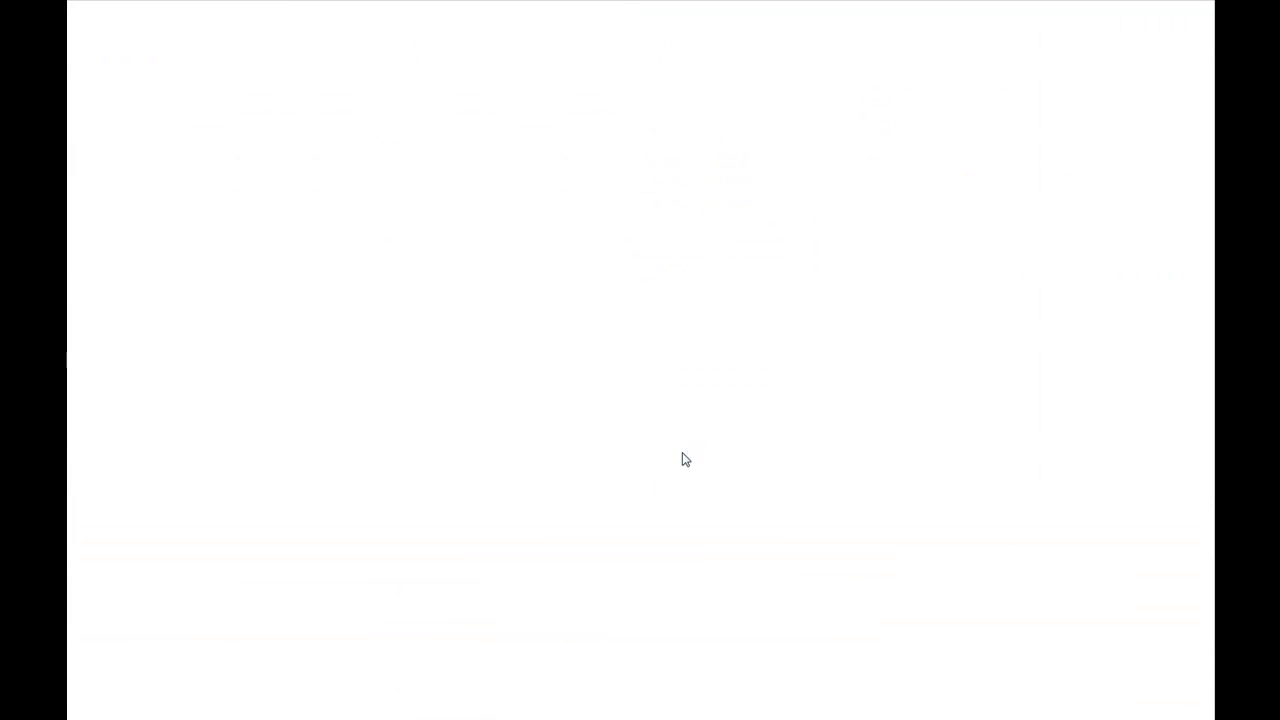
- View the Home and About Us pages outside the editor and examine the right-hand site sidebar on each
{"action": "scroll", "coordinate": [1159, 368], "scroll_direction": "down", "scroll_amount": 4}
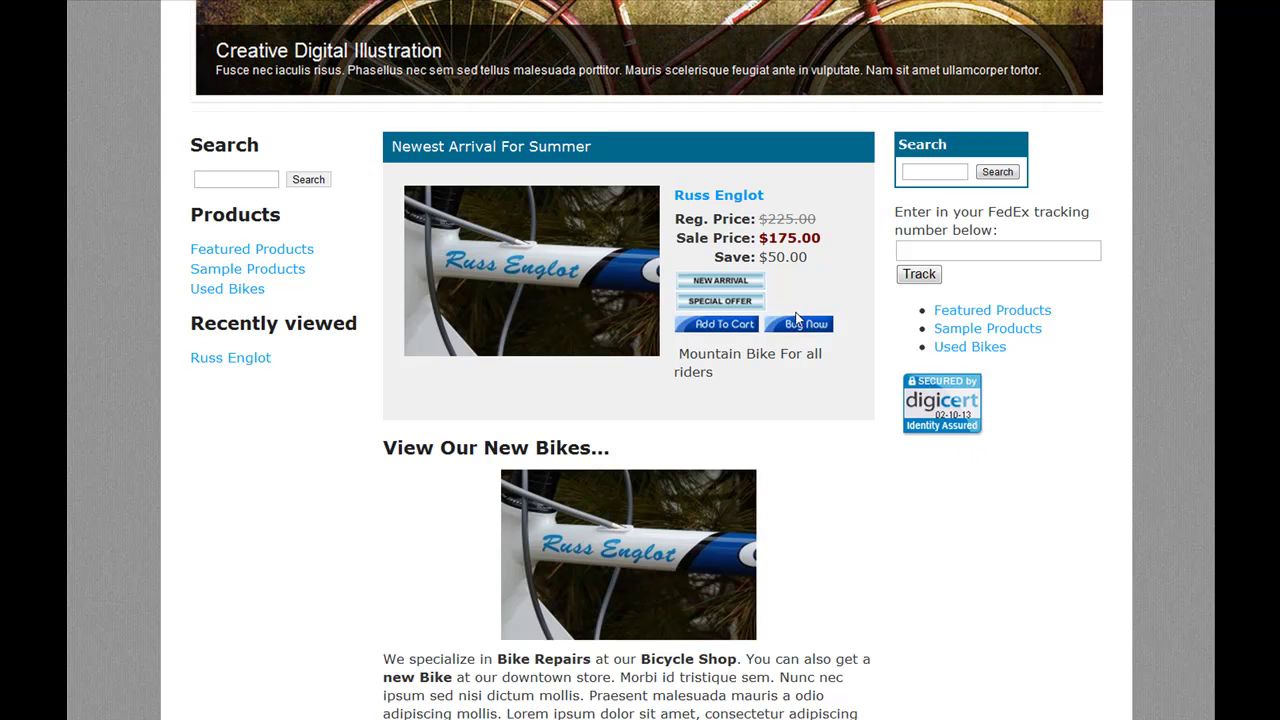
{"action": "scroll", "coordinate": [836, 318], "scroll_direction": "up", "scroll_amount": 3}
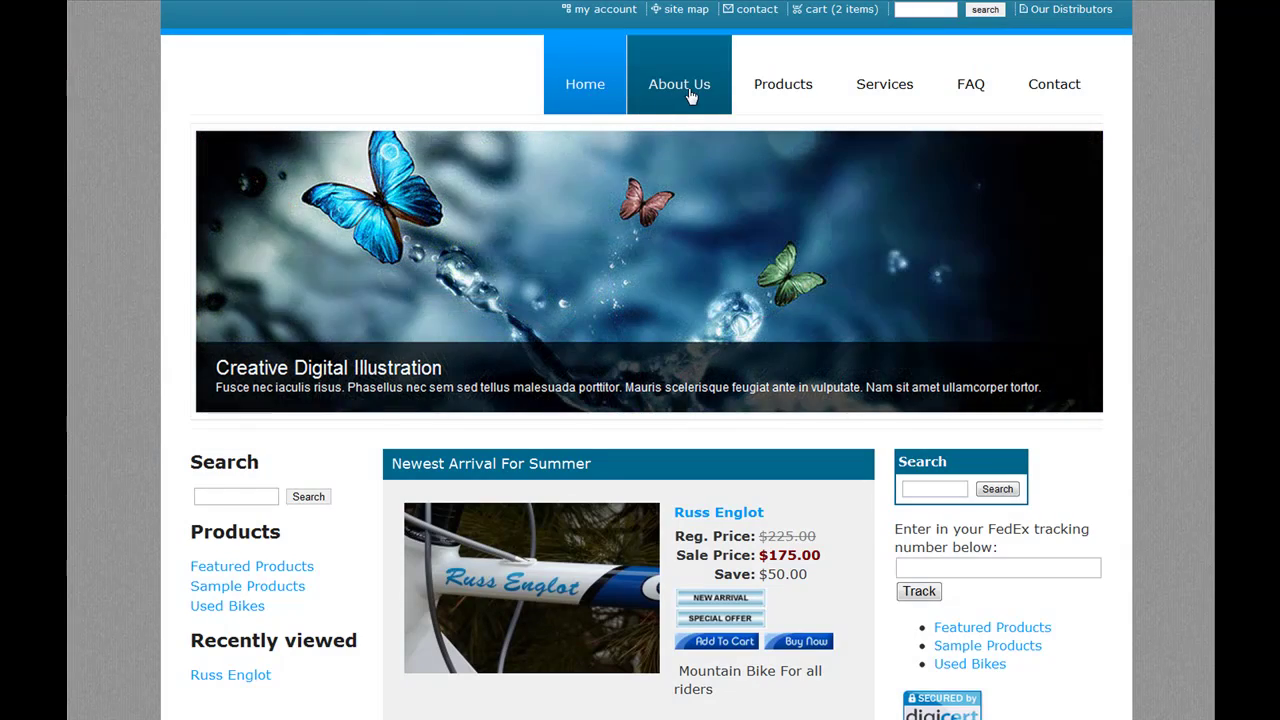
{"action": "left_click", "coordinate": [690, 92]}
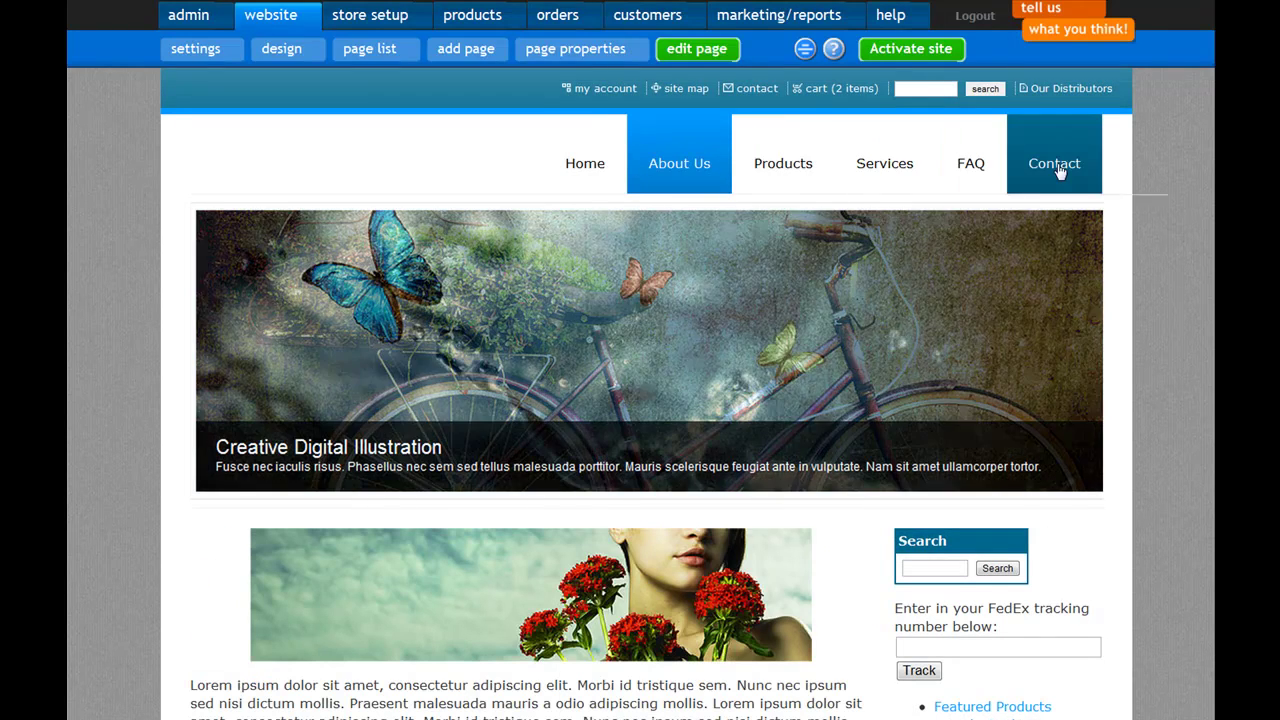
{"action": "scroll", "coordinate": [900, 185], "scroll_direction": "down", "scroll_amount": 3}
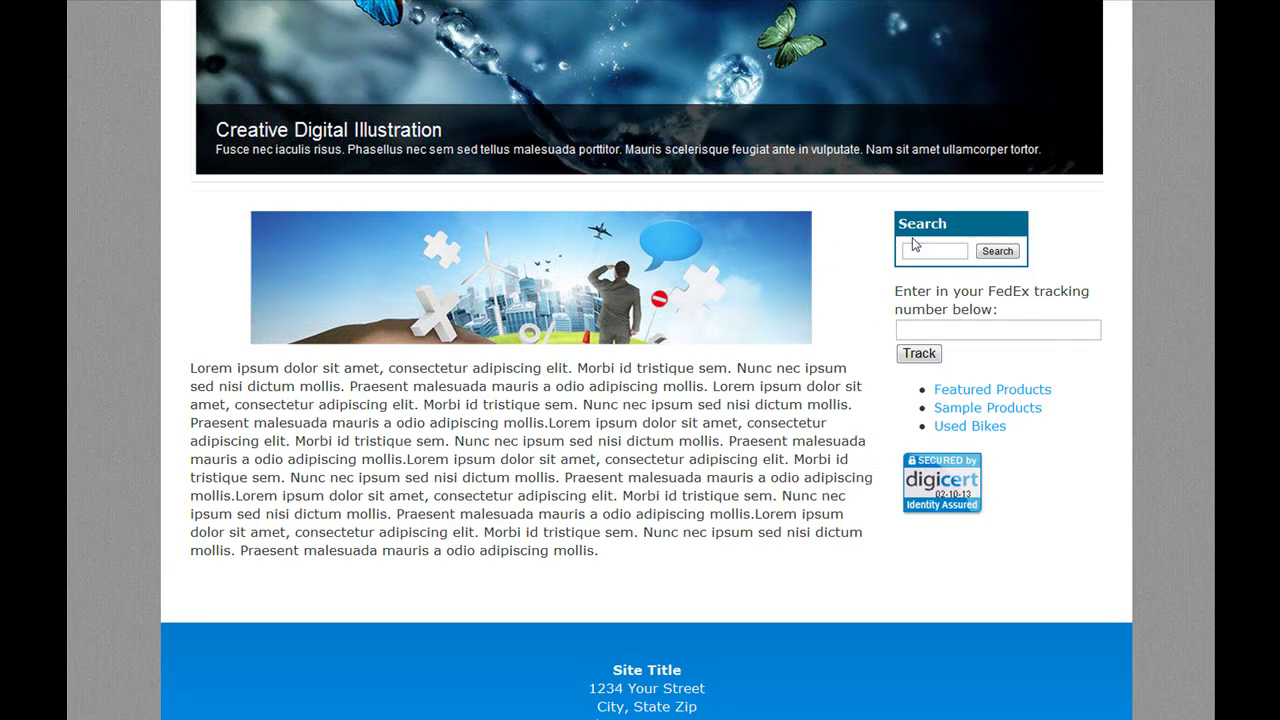
{"action": "scroll", "coordinate": [934, 345], "scroll_direction": "up", "scroll_amount": 3}
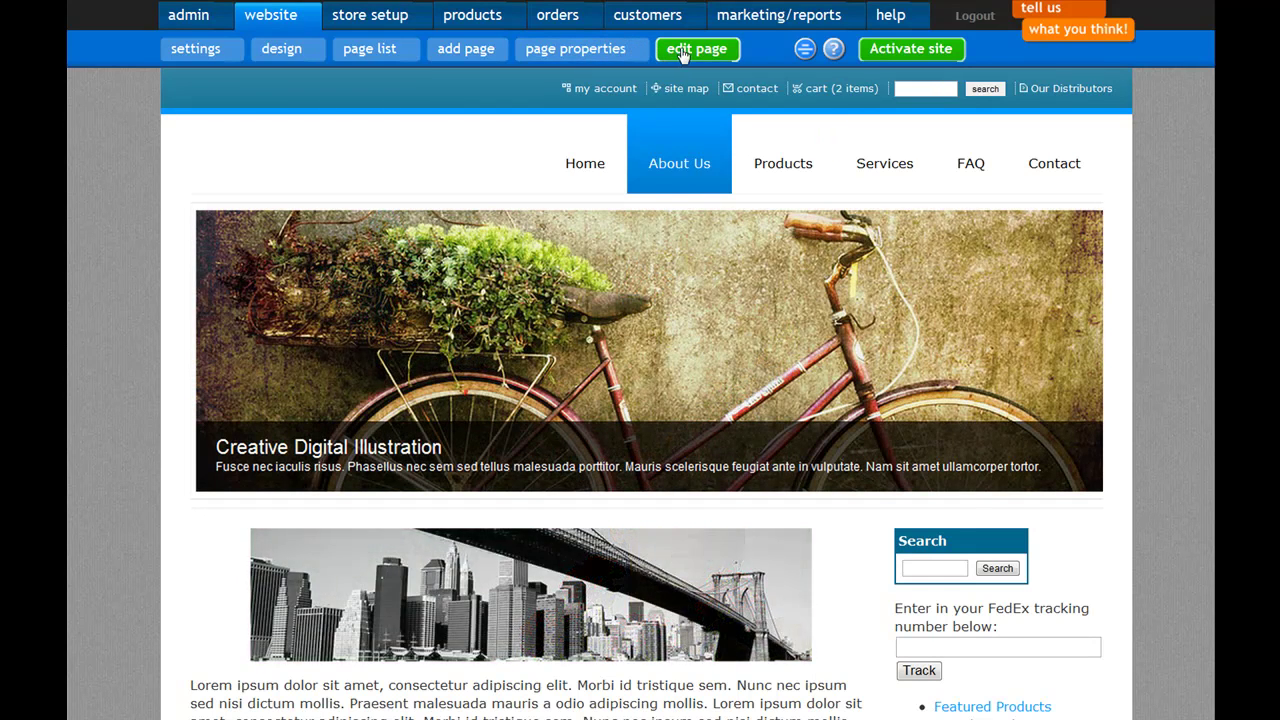
- Open the About Us page for editing and set its right sidebar to disabled/hidden
{"action": "left_click", "coordinate": [683, 53]}
{"action": "scroll", "coordinate": [1123, 483], "scroll_direction": "down", "scroll_amount": 2}
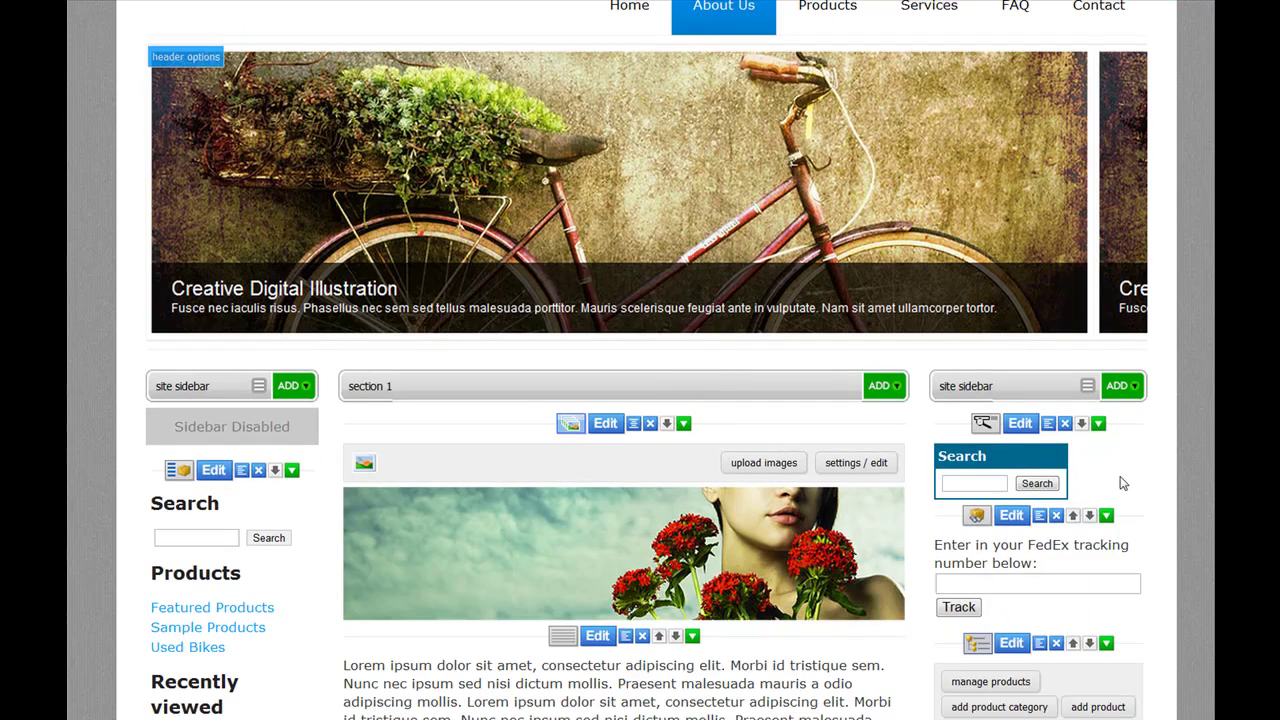
{"action": "left_click", "coordinate": [1088, 387]}
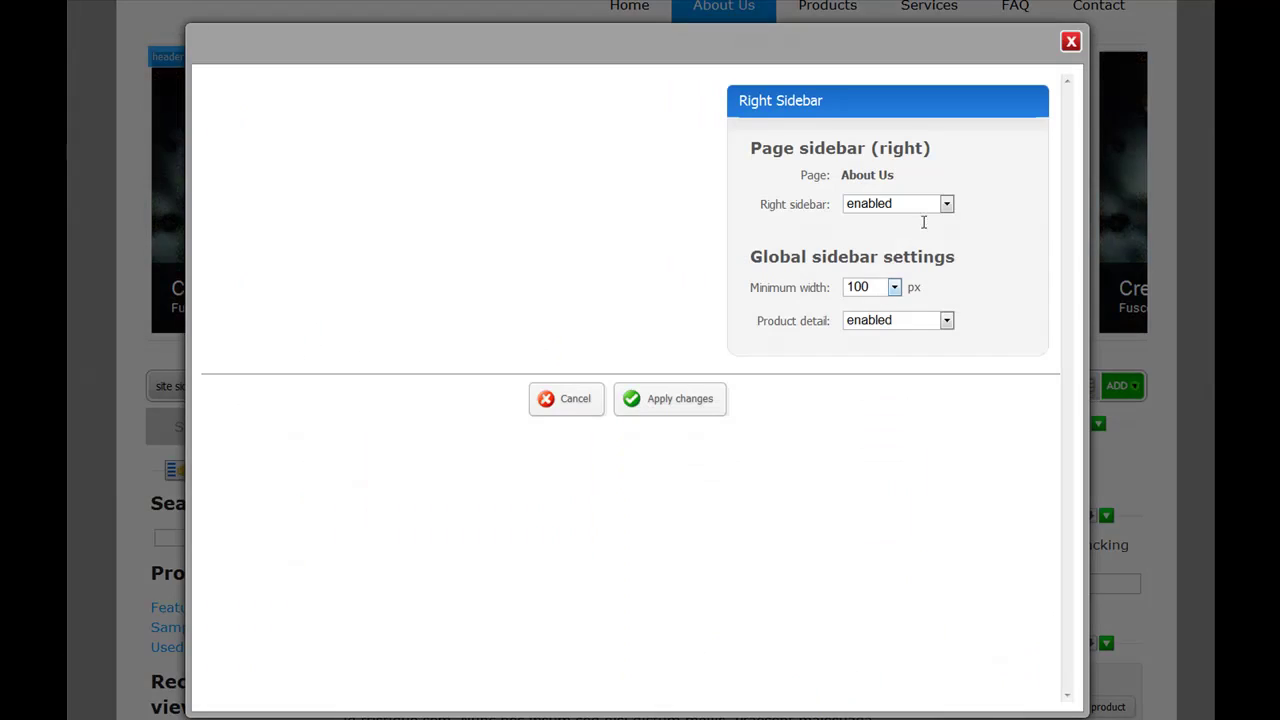
{"action": "left_click", "coordinate": [922, 205]}
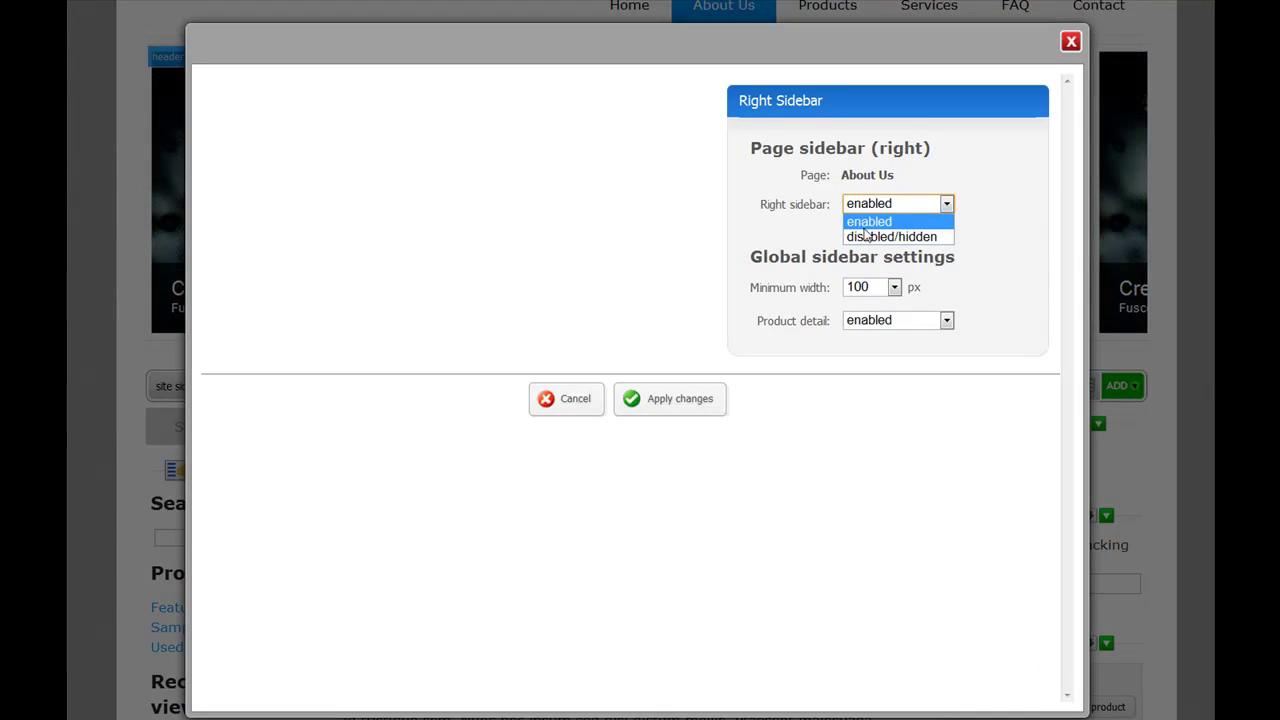
{"action": "left_click", "coordinate": [866, 236]}
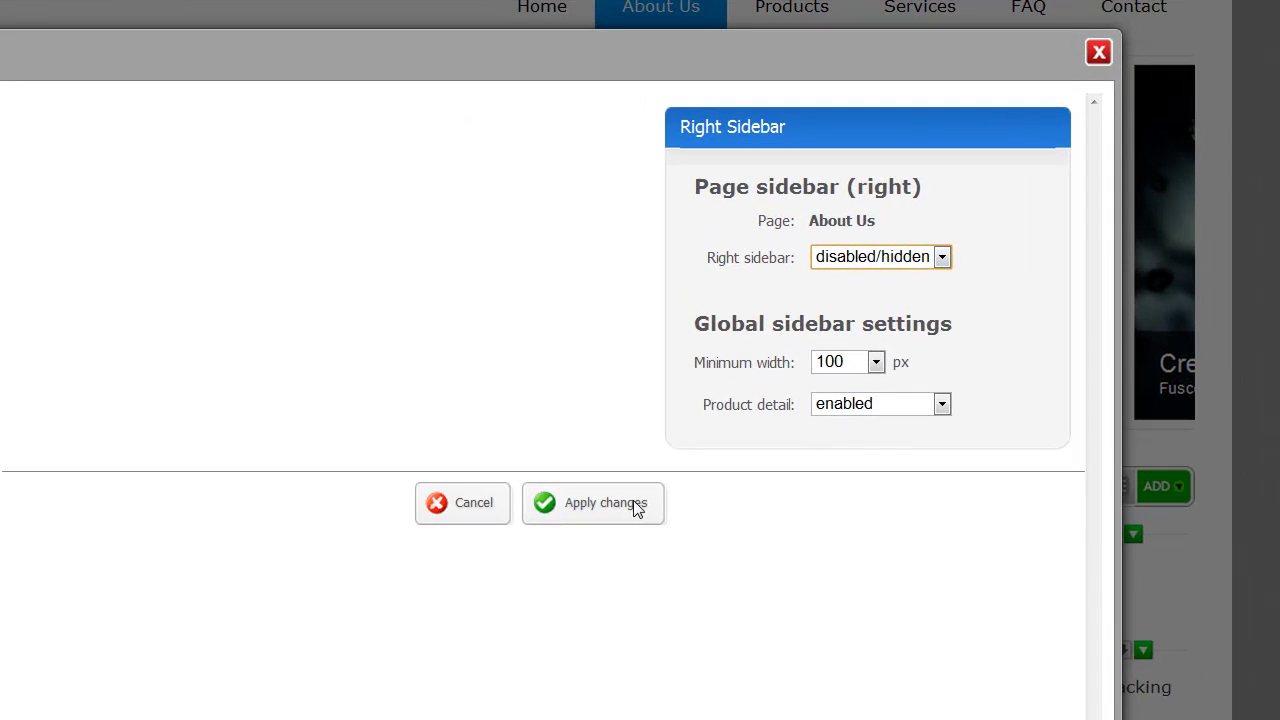
{"action": "left_click", "coordinate": [636, 504]}
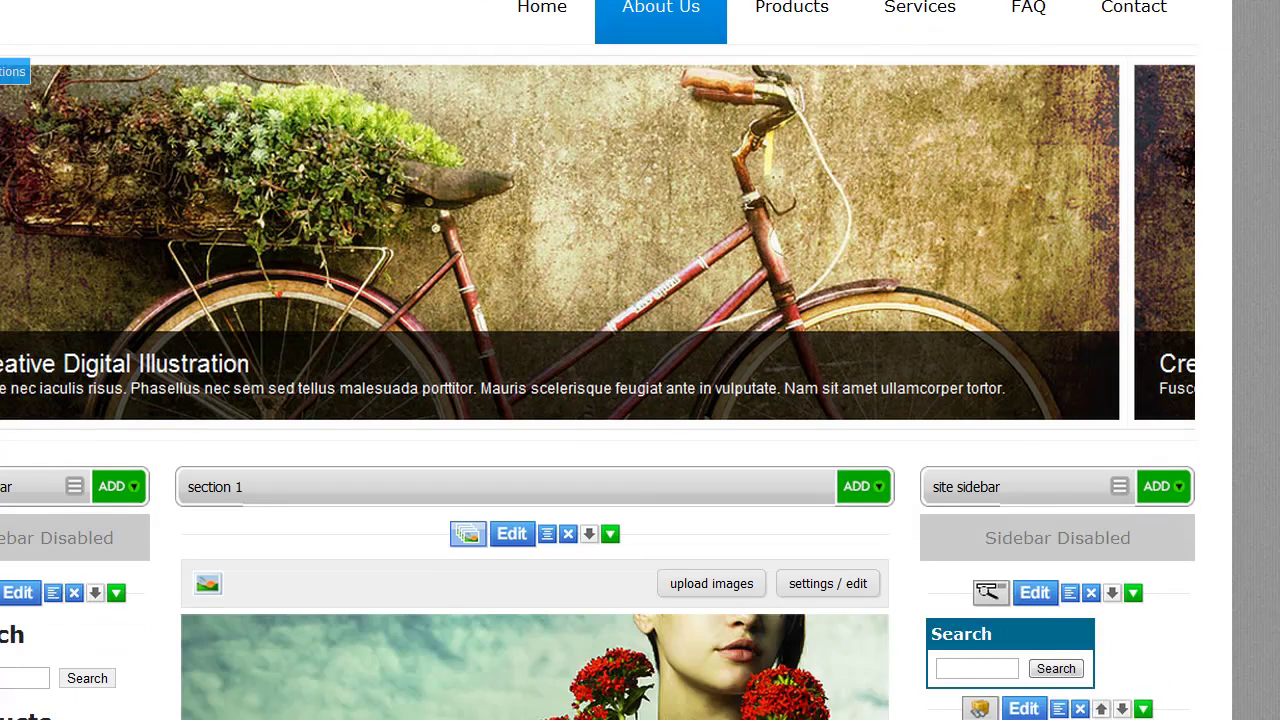
- Apply the About Us page changes and check the page's layout outside the editor
{"action": "scroll", "coordinate": [1200, 528], "scroll_direction": "down", "scroll_amount": 2}
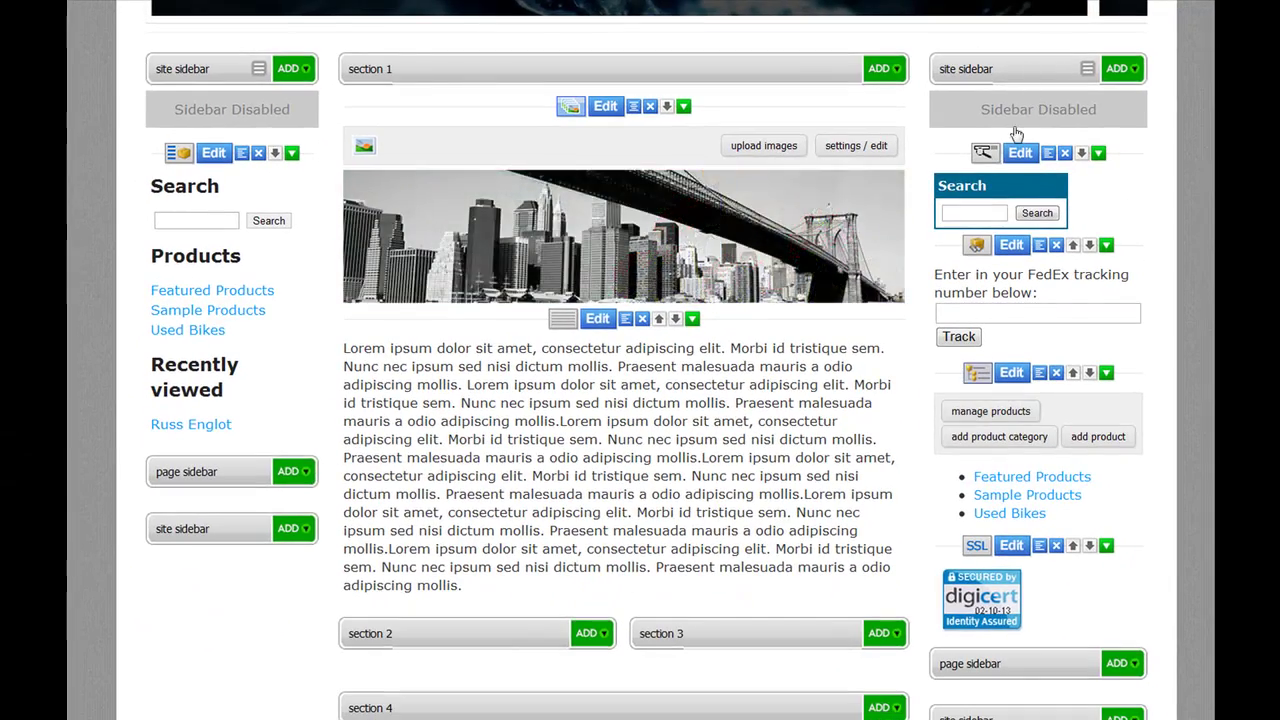
{"action": "scroll", "coordinate": [1030, 78], "scroll_direction": "down", "scroll_amount": 4}
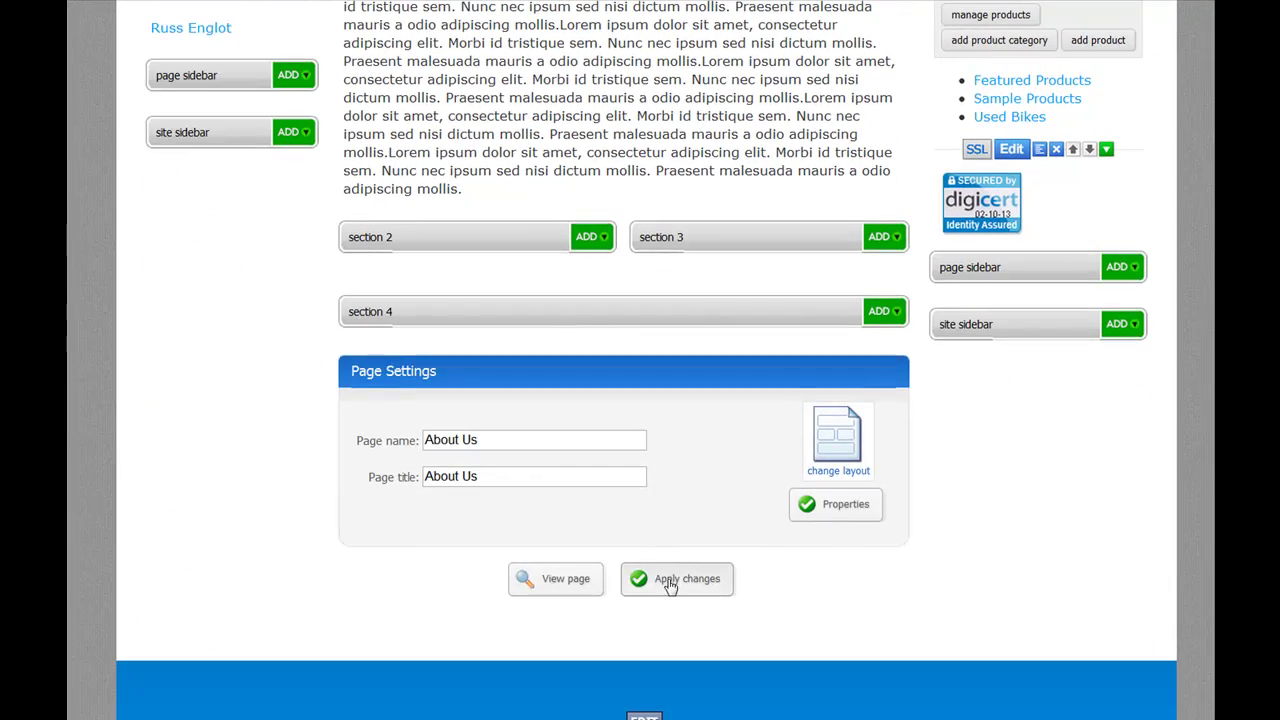
{"action": "left_click", "coordinate": [670, 586]}
{"action": "scroll", "coordinate": [900, 500], "scroll_direction": "down", "scroll_amount": 3}
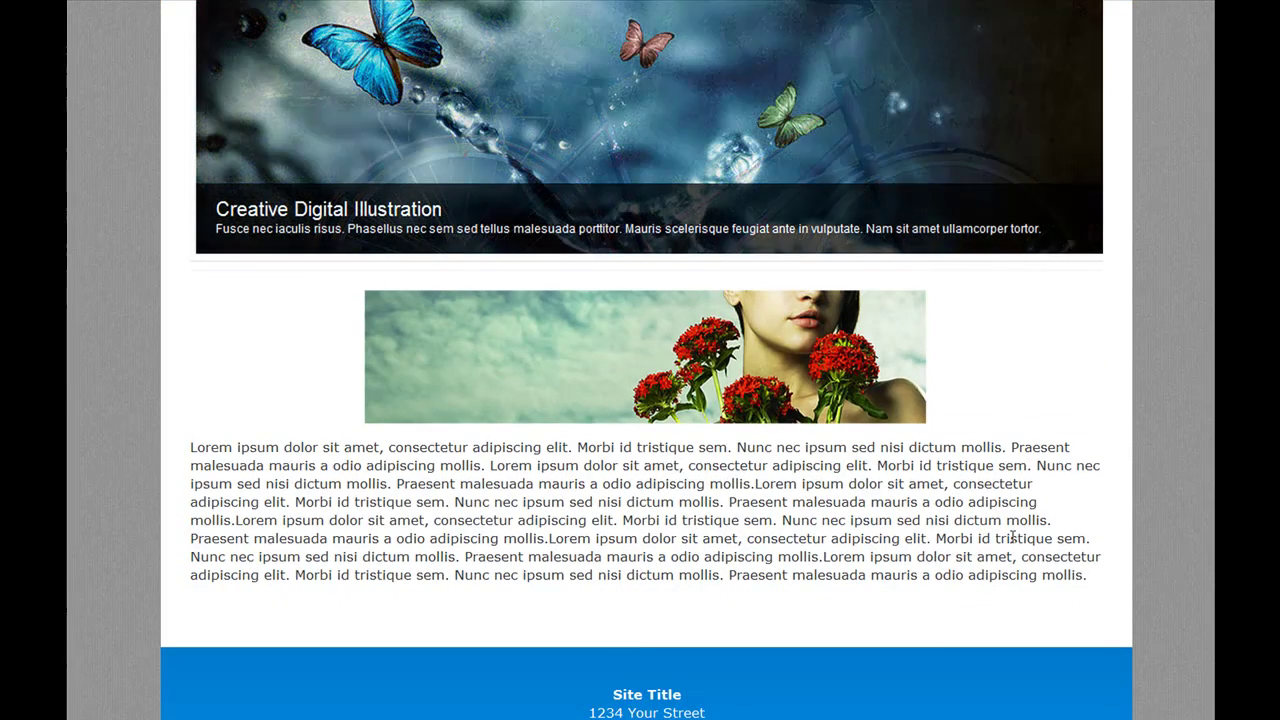
{"action": "scroll", "coordinate": [1040, 562], "scroll_direction": "up", "scroll_amount": 2}
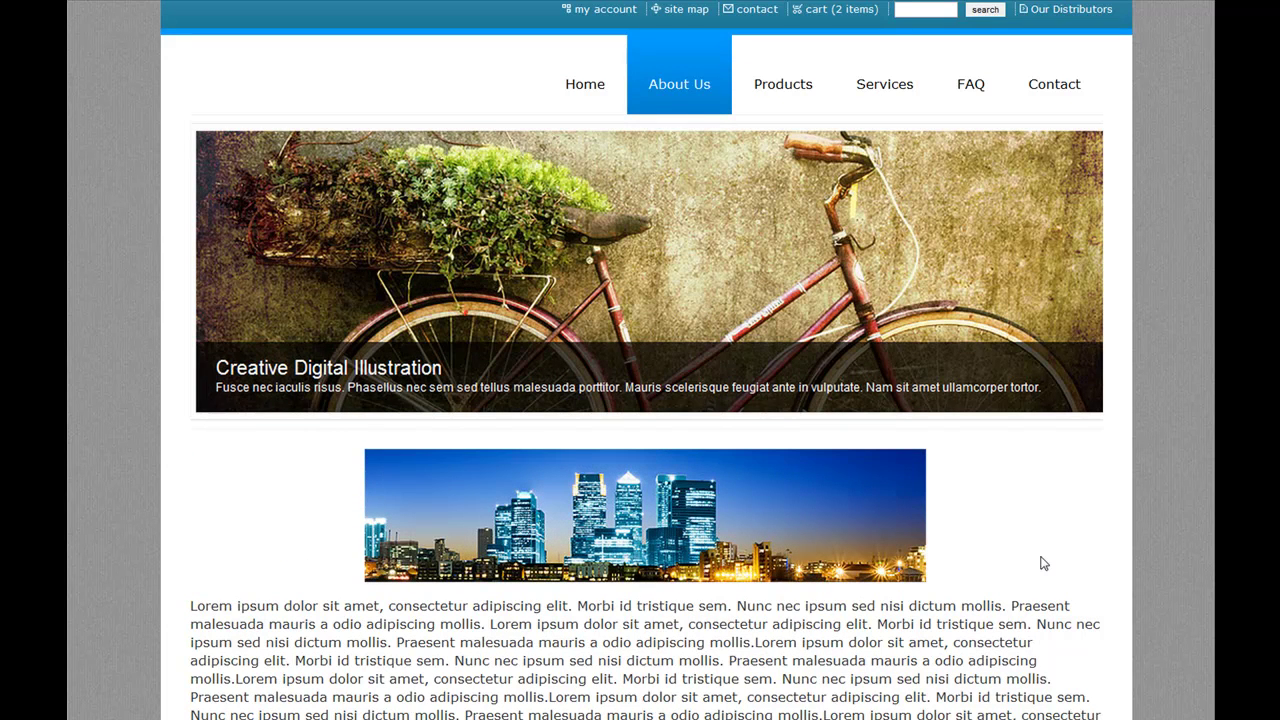
{"action": "scroll", "coordinate": [1048, 542], "scroll_direction": "up", "scroll_amount": 1}
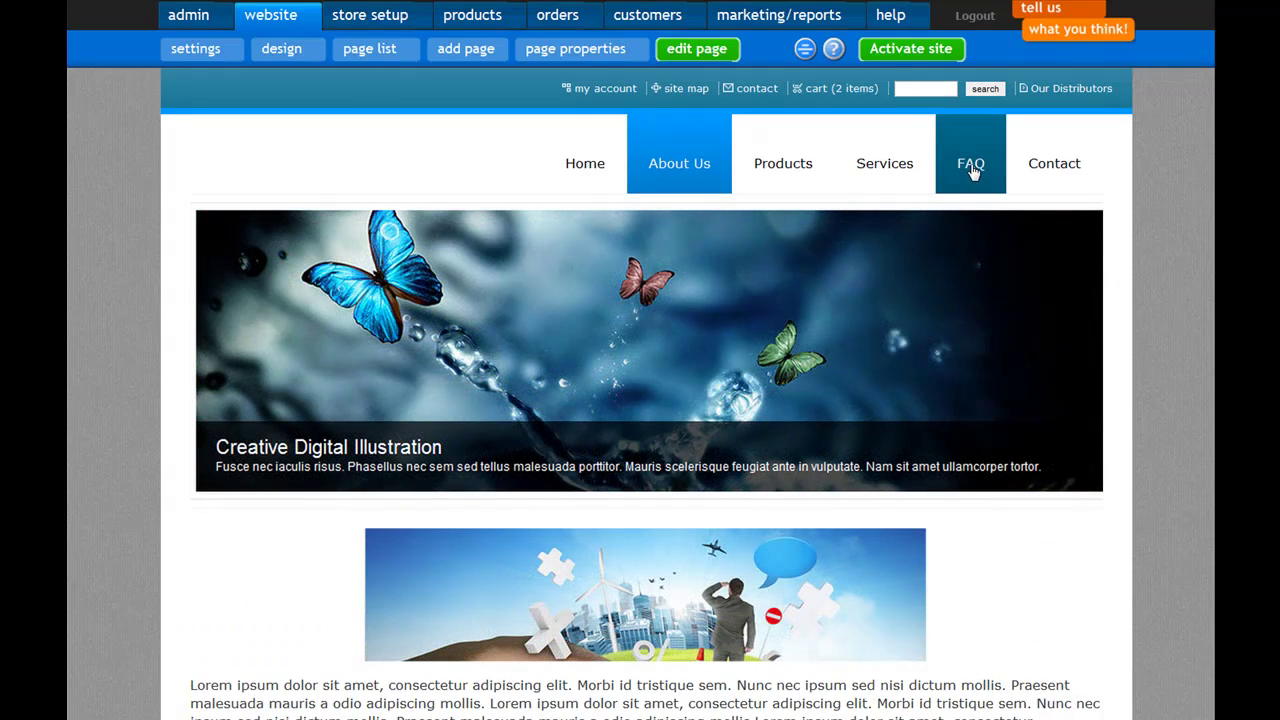
- View the FAQ and Home pages outside the editor and examine the sidebars and main content on each
{"action": "left_click", "coordinate": [971, 165]}
{"action": "scroll", "coordinate": [974, 196], "scroll_direction": "down", "scroll_amount": 2}
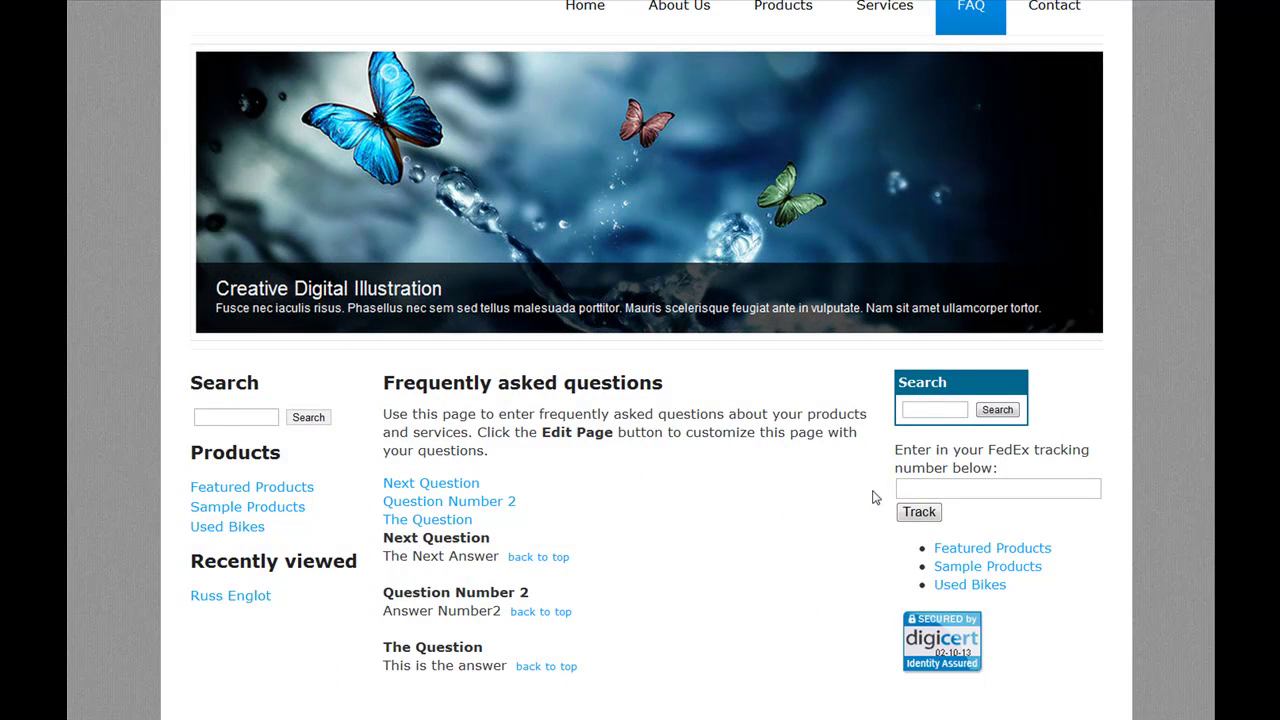
{"action": "scroll", "coordinate": [908, 499], "scroll_direction": "up", "scroll_amount": 2}
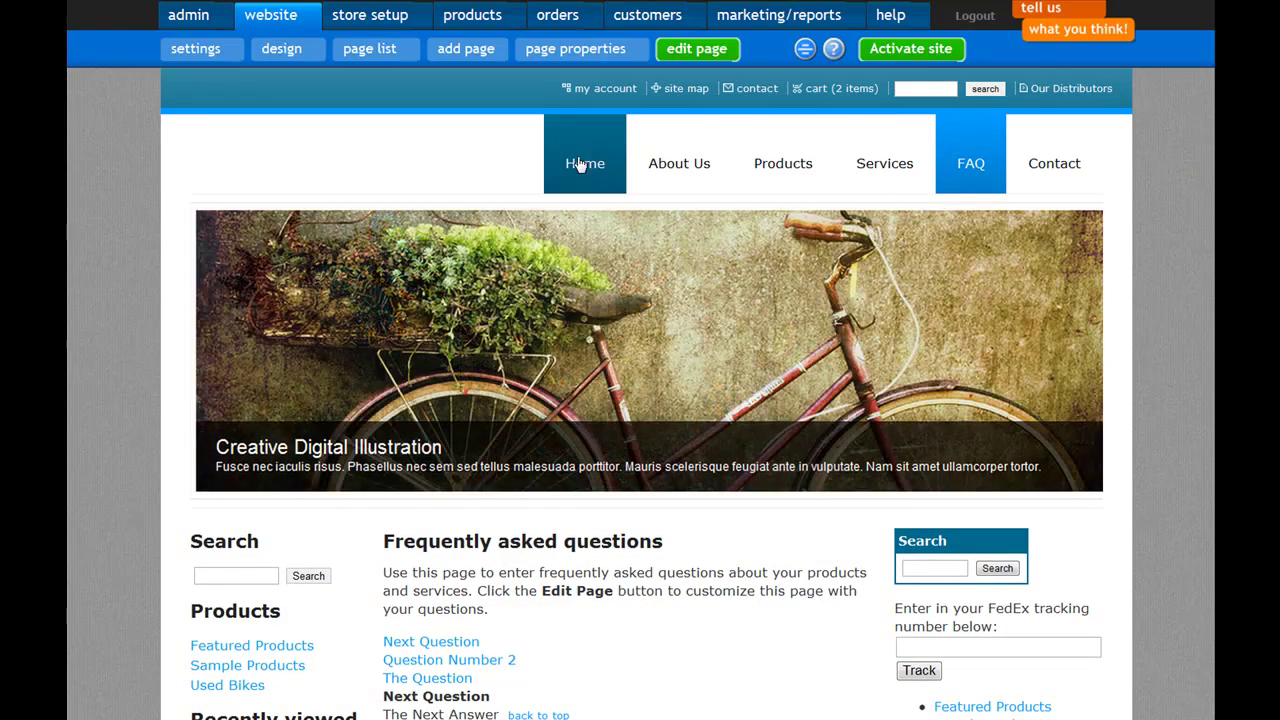
{"action": "left_click", "coordinate": [584, 163]}
{"action": "scroll", "coordinate": [647, 268], "scroll_direction": "down", "scroll_amount": 5}
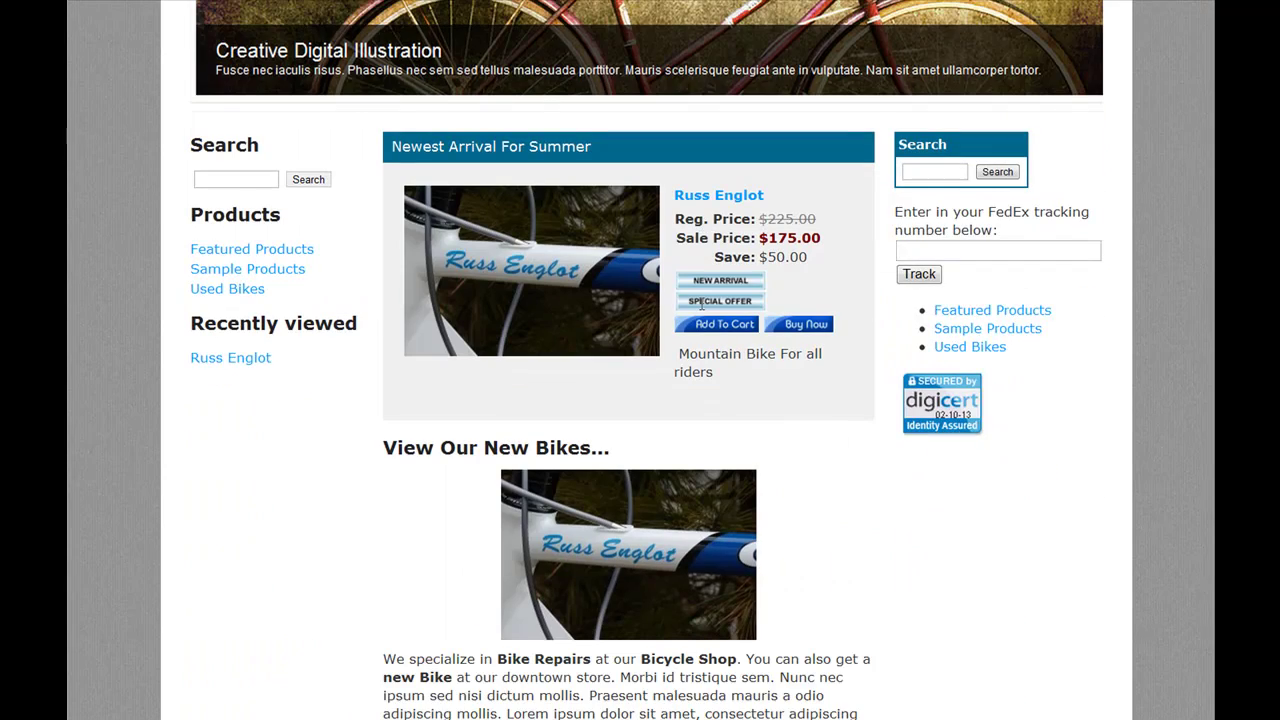
{"action": "scroll", "coordinate": [856, 400], "scroll_direction": "down", "scroll_amount": 3}
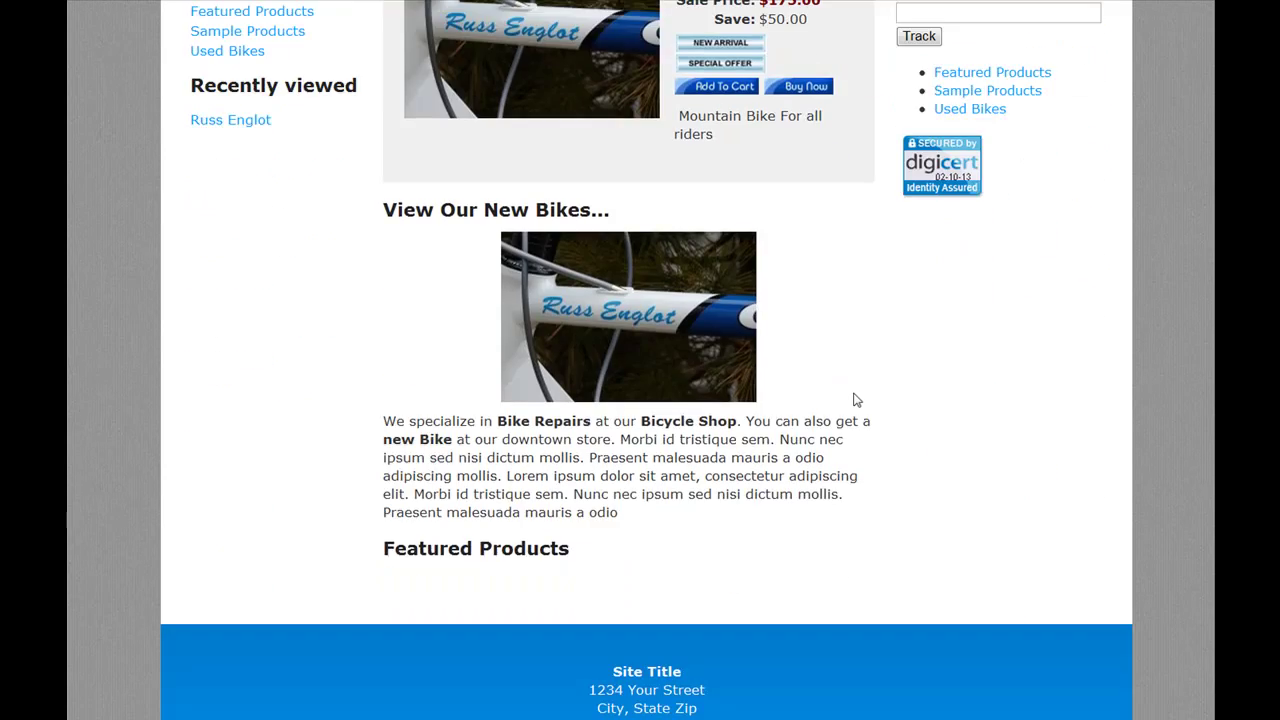
{"action": "scroll", "coordinate": [873, 333], "scroll_direction": "up", "scroll_amount": 3}
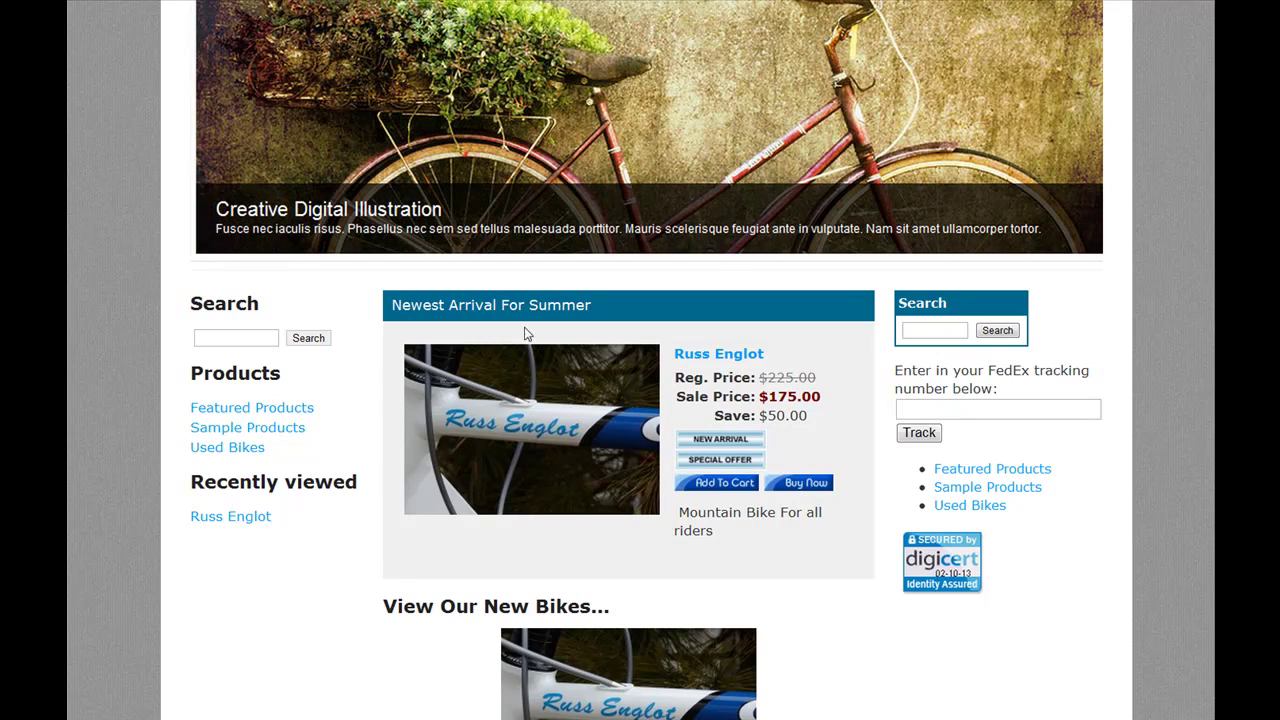
{"action": "scroll", "coordinate": [544, 398], "scroll_direction": "down", "scroll_amount": 1}
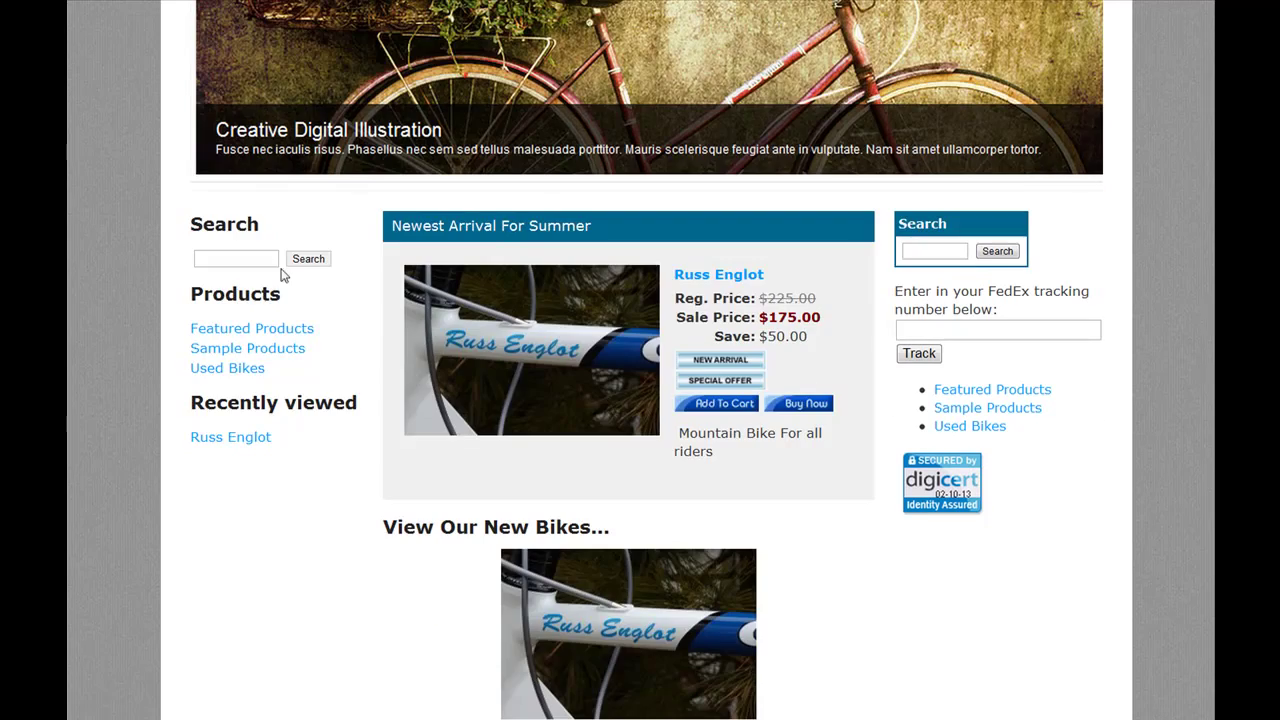
{"action": "scroll", "coordinate": [281, 282], "scroll_direction": "up", "scroll_amount": 4}
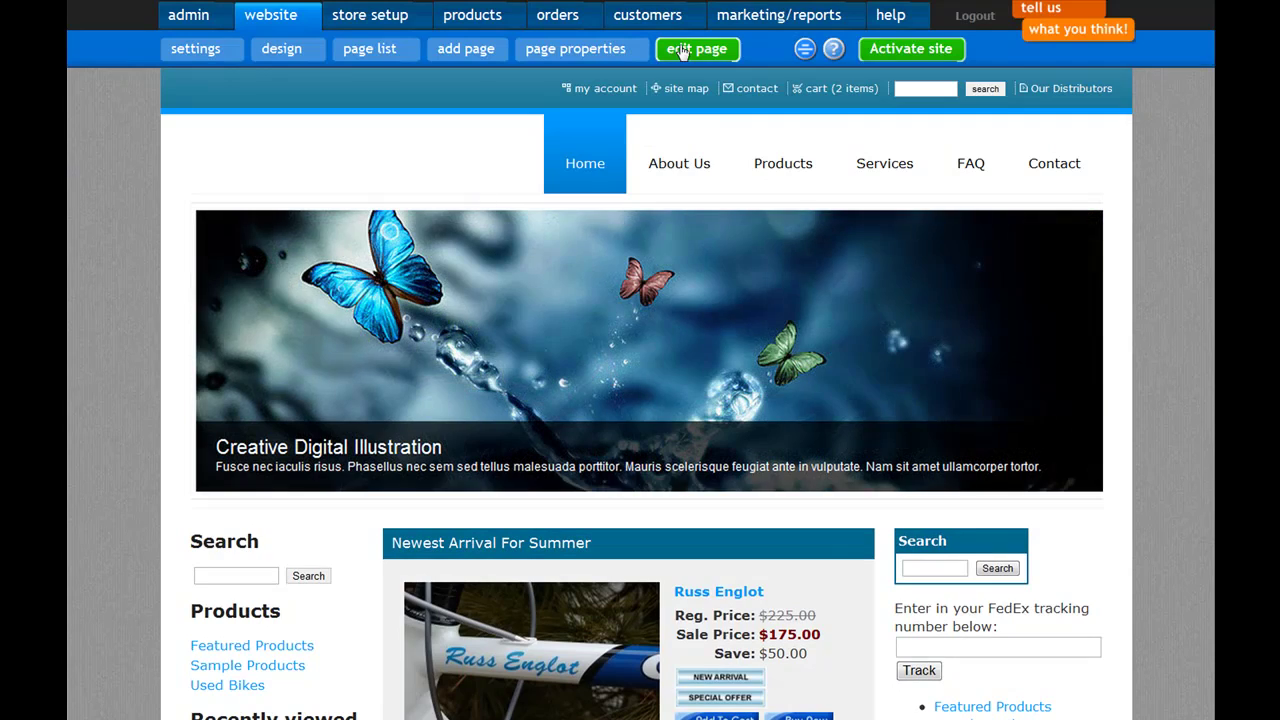
- Open the Home page for editing and delete the component with search, products and recently viewed items from the left site sidebar
{"action": "left_click", "coordinate": [680, 50]}
{"action": "scroll", "coordinate": [523, 348], "scroll_direction": "down", "scroll_amount": 3}
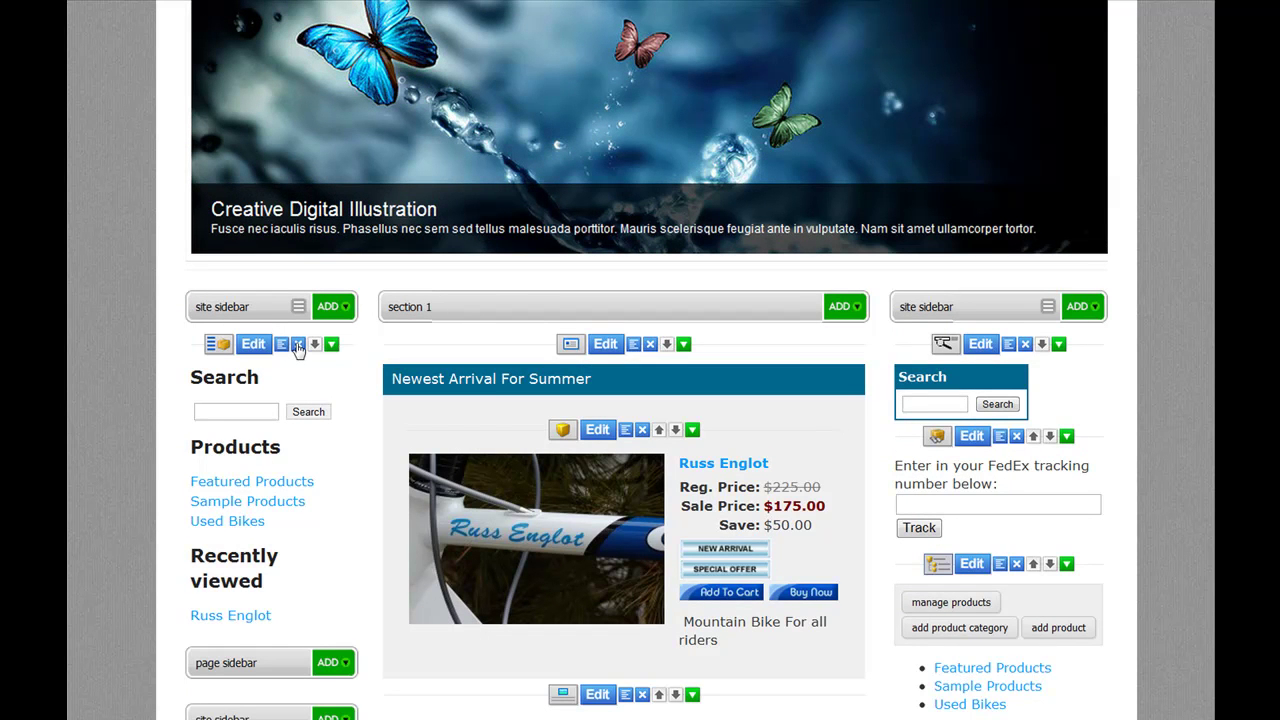
{"action": "left_click", "coordinate": [297, 345]}
{"action": "left_click", "coordinate": [656, 364]}
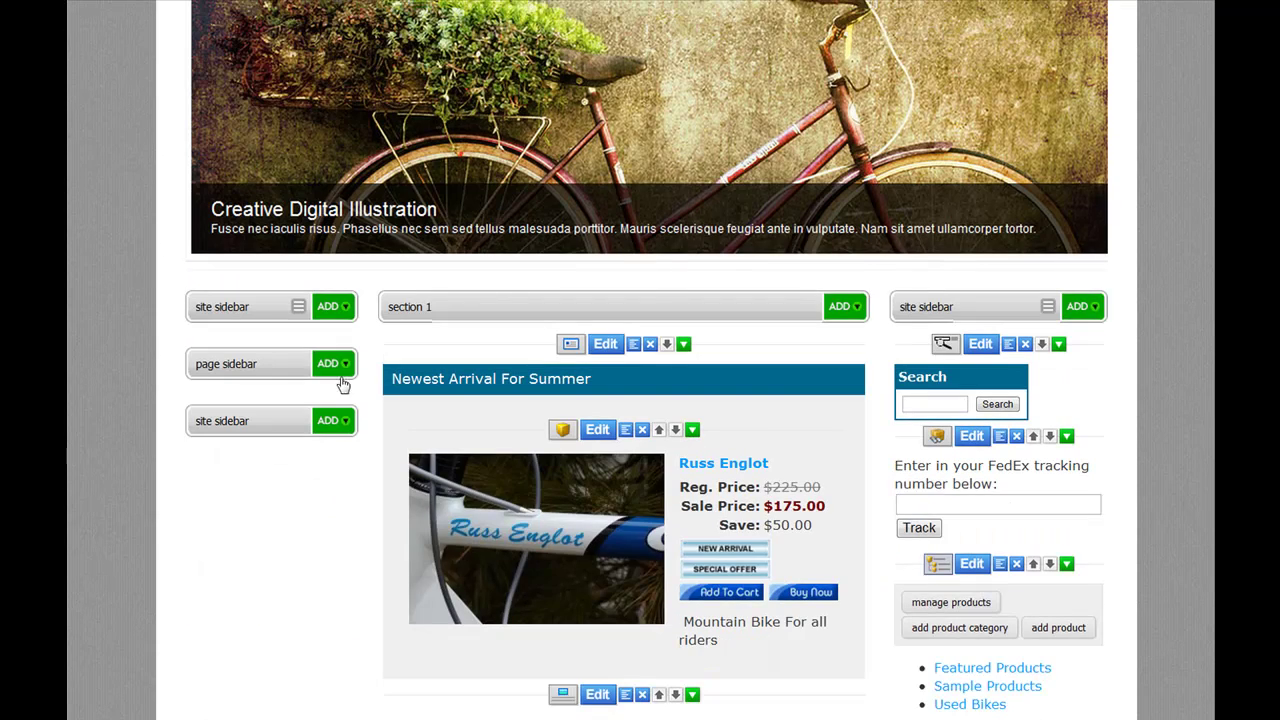
- Add an HTML component to the upper left site sidebar and paste in the YouTube video embed code with width 300 and height 182
{"action": "scroll", "coordinate": [340, 395], "scroll_direction": "up", "scroll_amount": 2}
{"action": "left_click", "coordinate": [345, 465]}
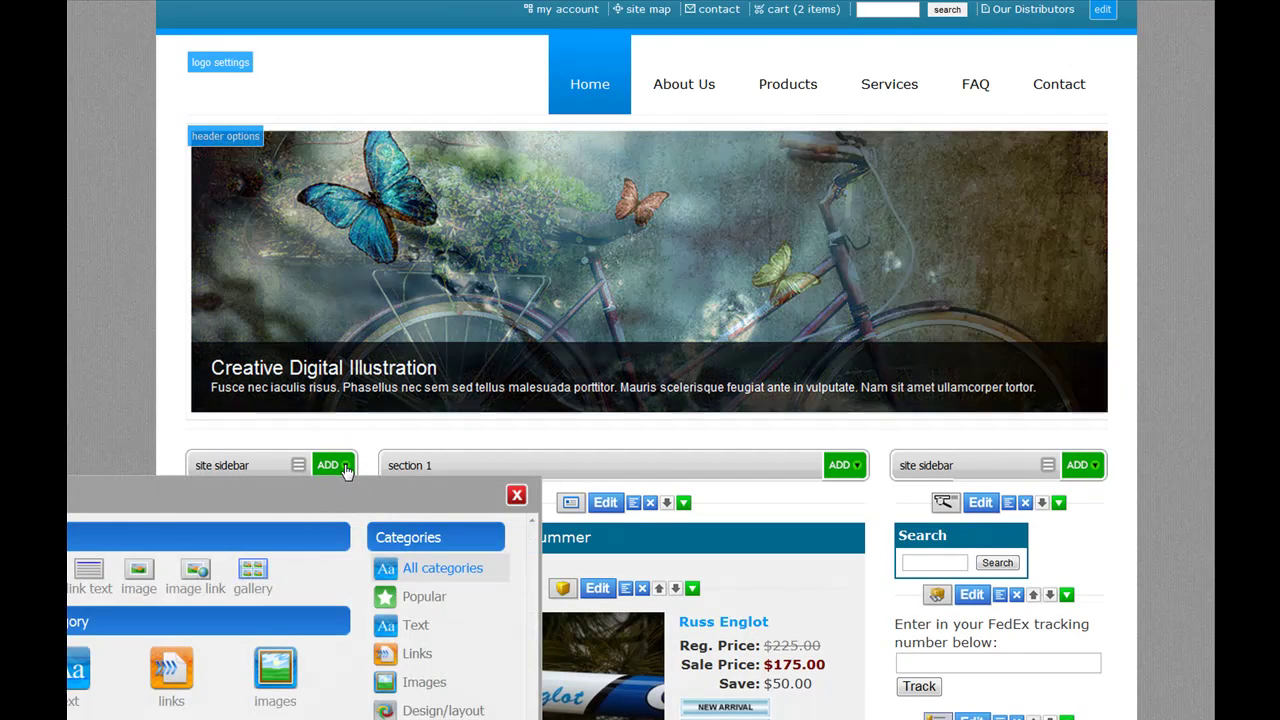
{"action": "scroll", "coordinate": [347, 472], "scroll_direction": "down", "scroll_amount": 2}
{"action": "mouse_move", "coordinate": [414, 612]}
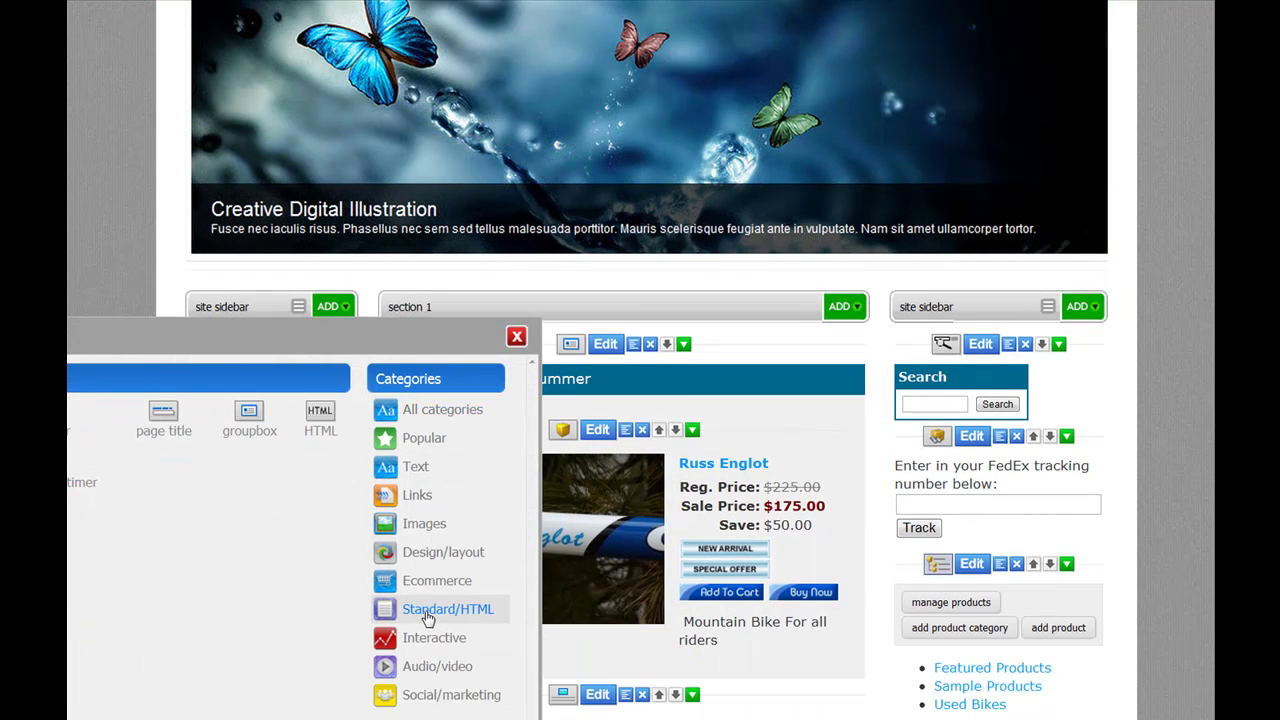
{"action": "left_click", "coordinate": [316, 416]}
{"action": "left_click", "coordinate": [271, 234]}
{"action": "right_click", "coordinate": [269, 234]}
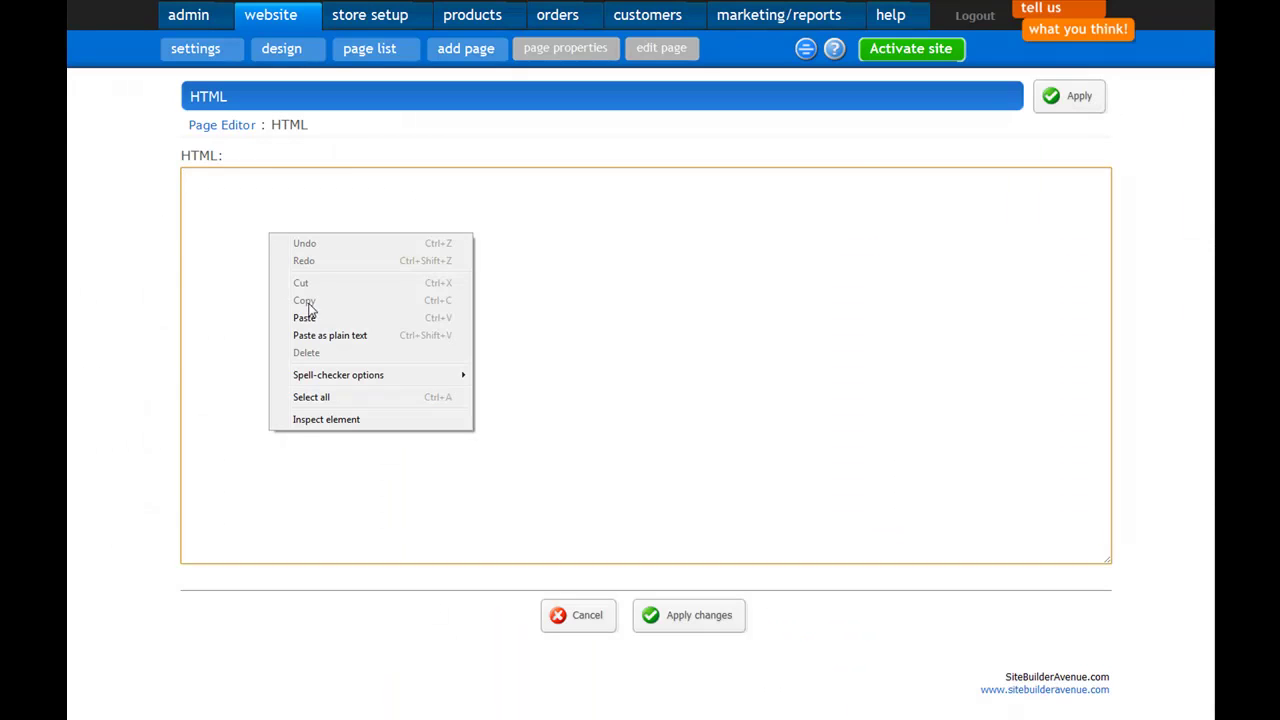
{"action": "left_click", "coordinate": [304, 318]}
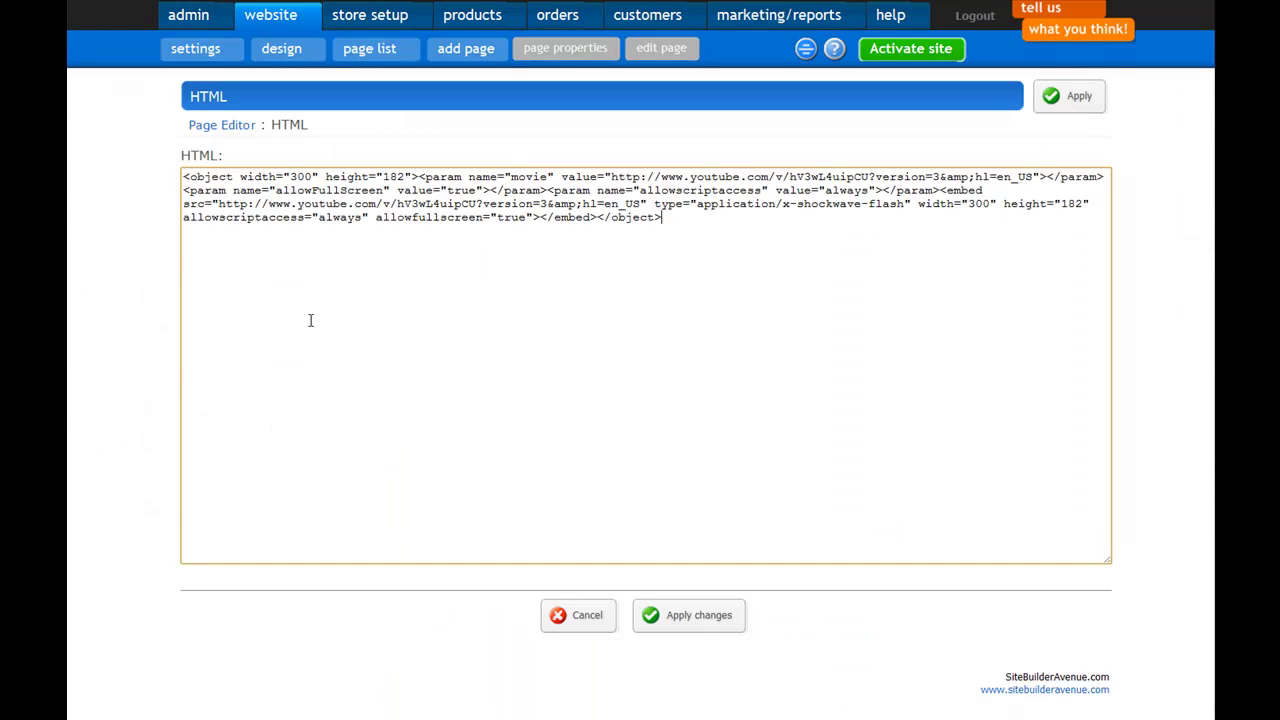